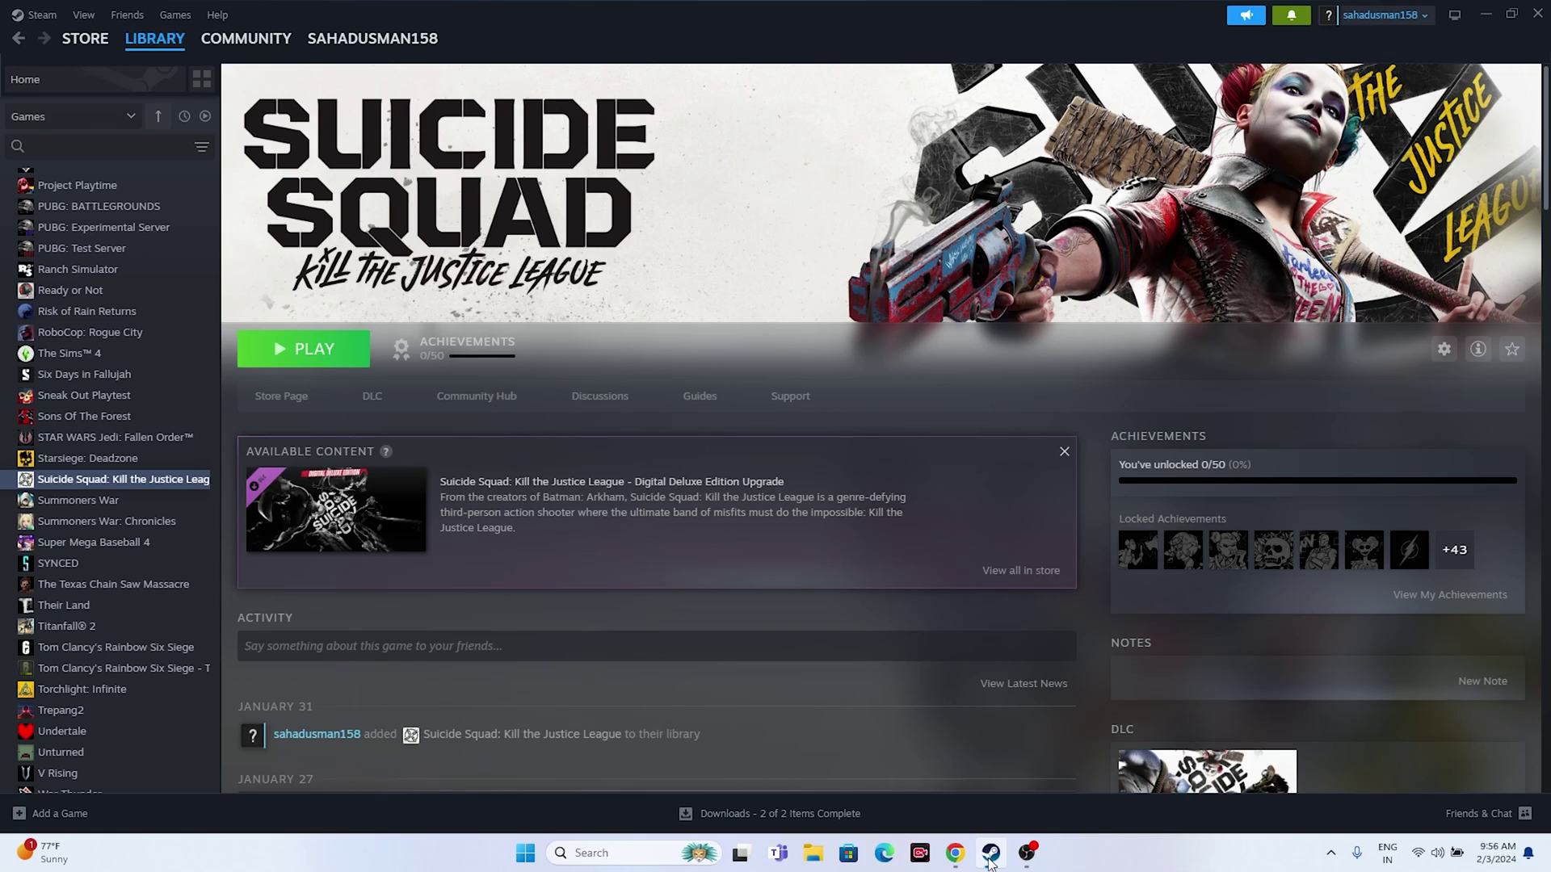
Display the Windows power options for restarting the computer, and dismiss them without choosing one.
click(526, 854)
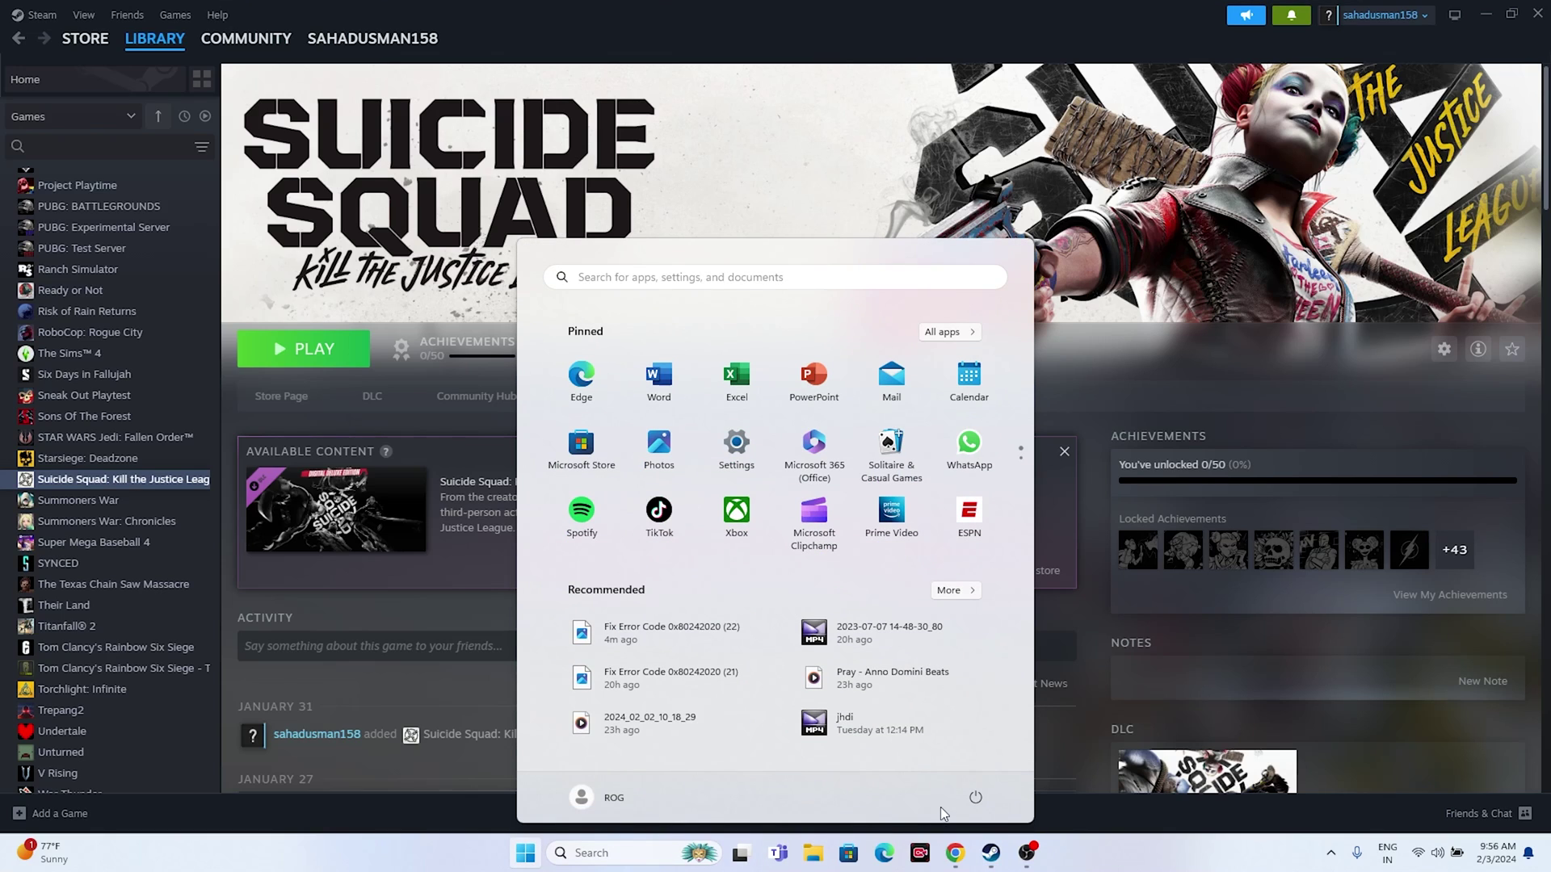
click(975, 797)
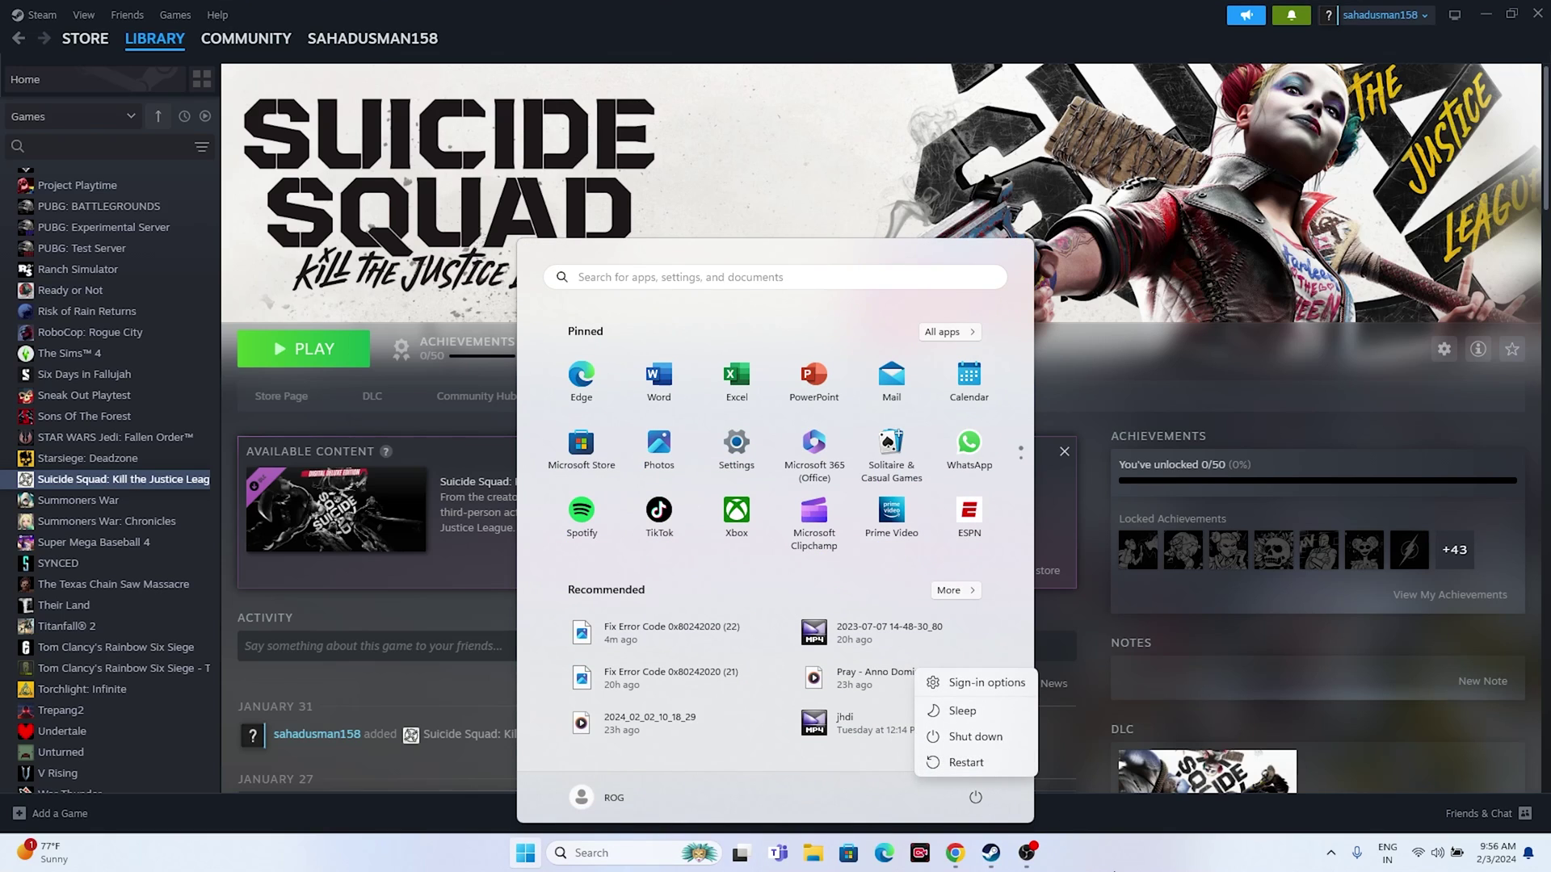
key(Escape)
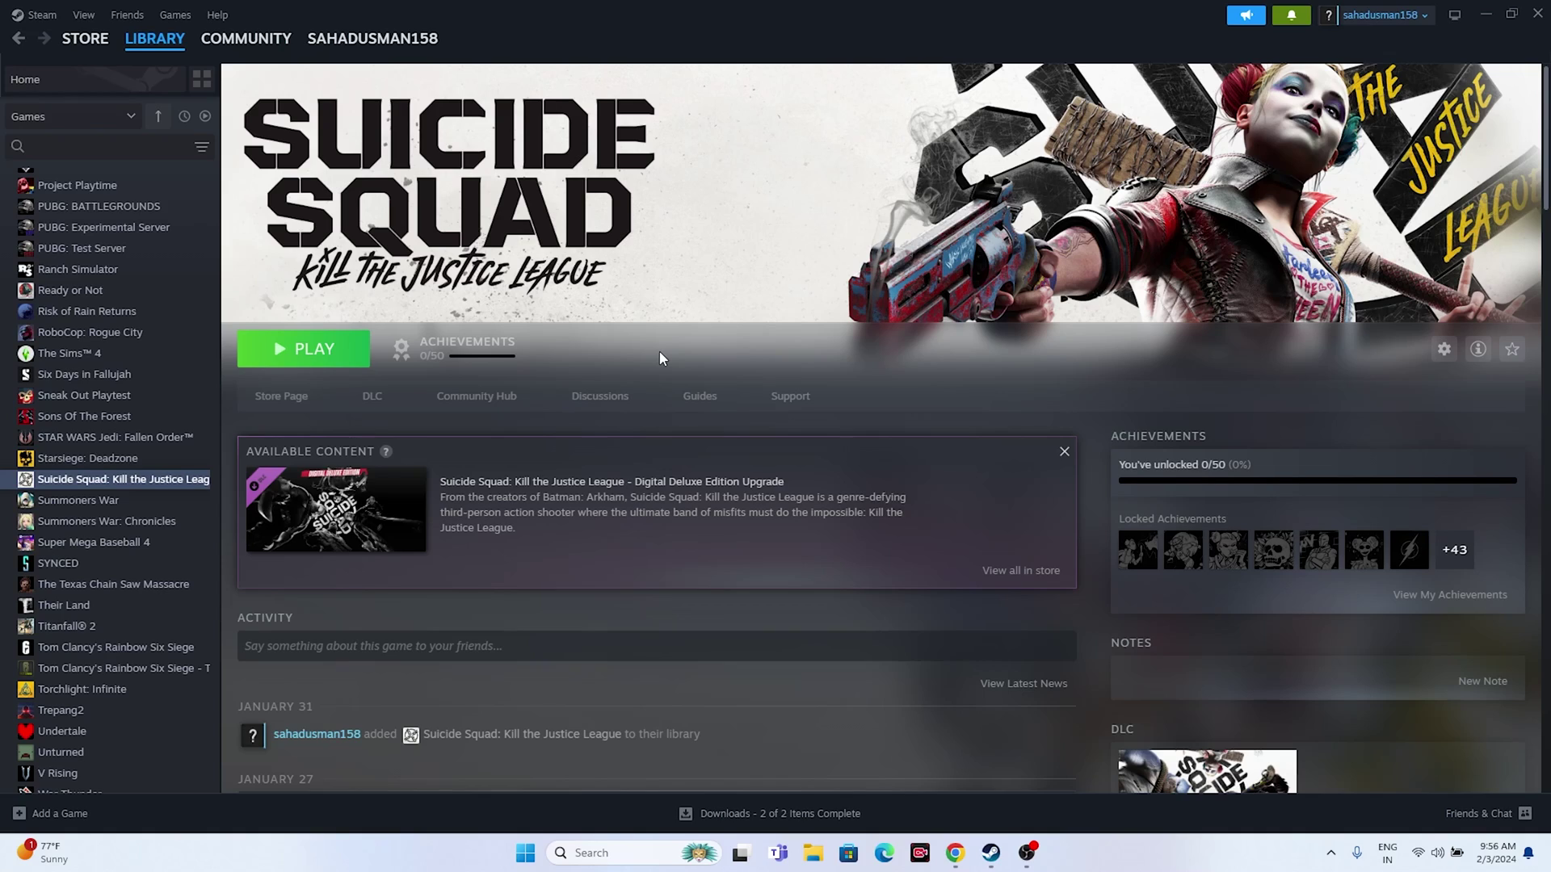
Browse to the installation folder of Suicide Squad: Kill the Justice League from its Steam installed files properties, and close the properties window.
click(331, 364)
right_click(117, 489)
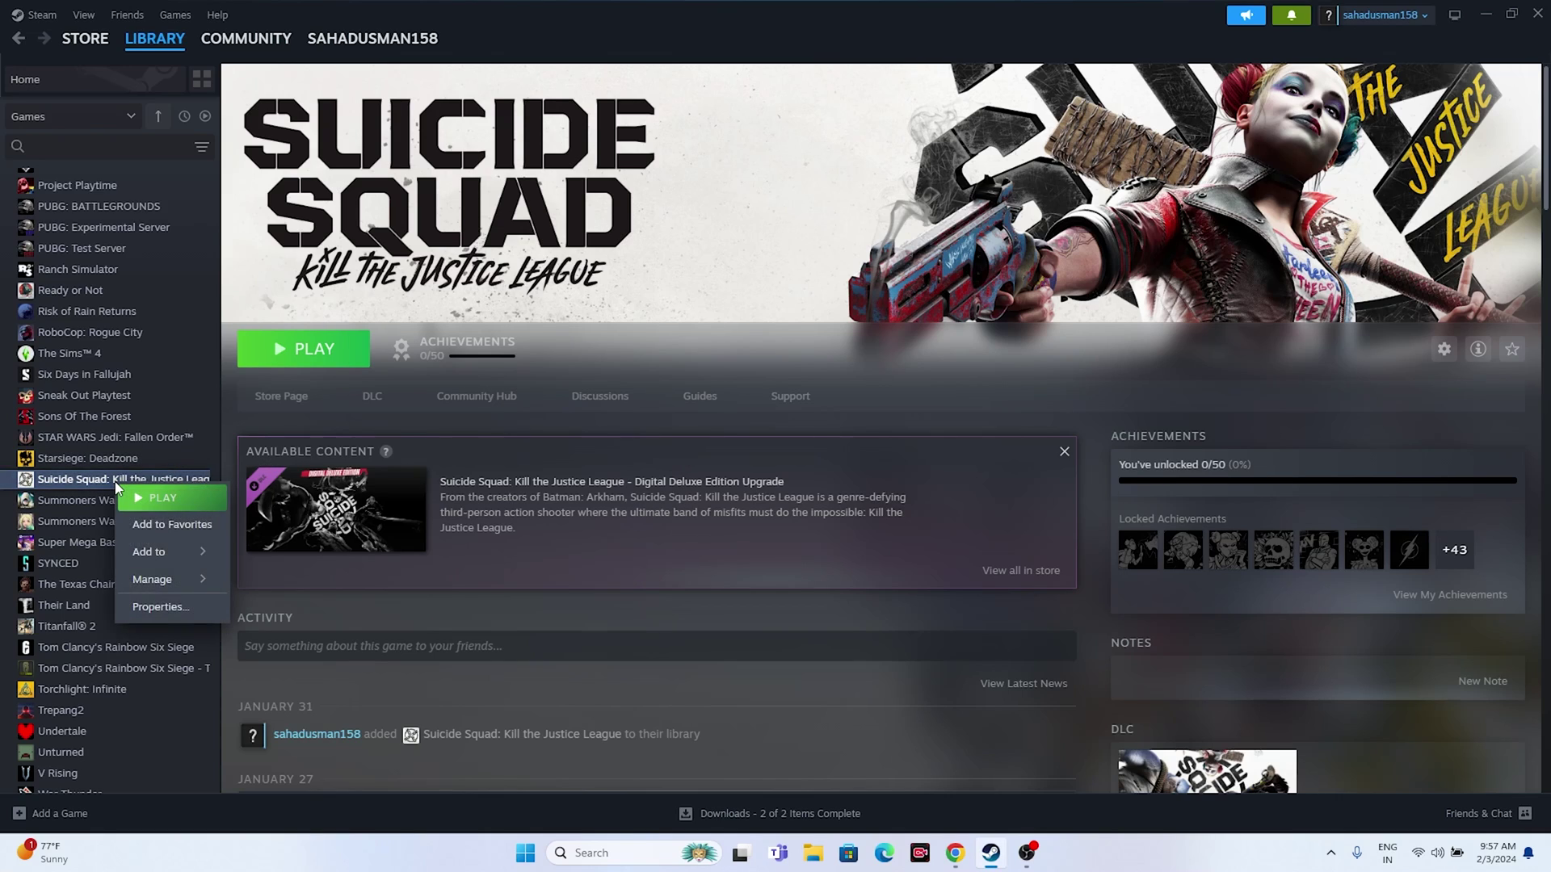
click(149, 607)
click(513, 351)
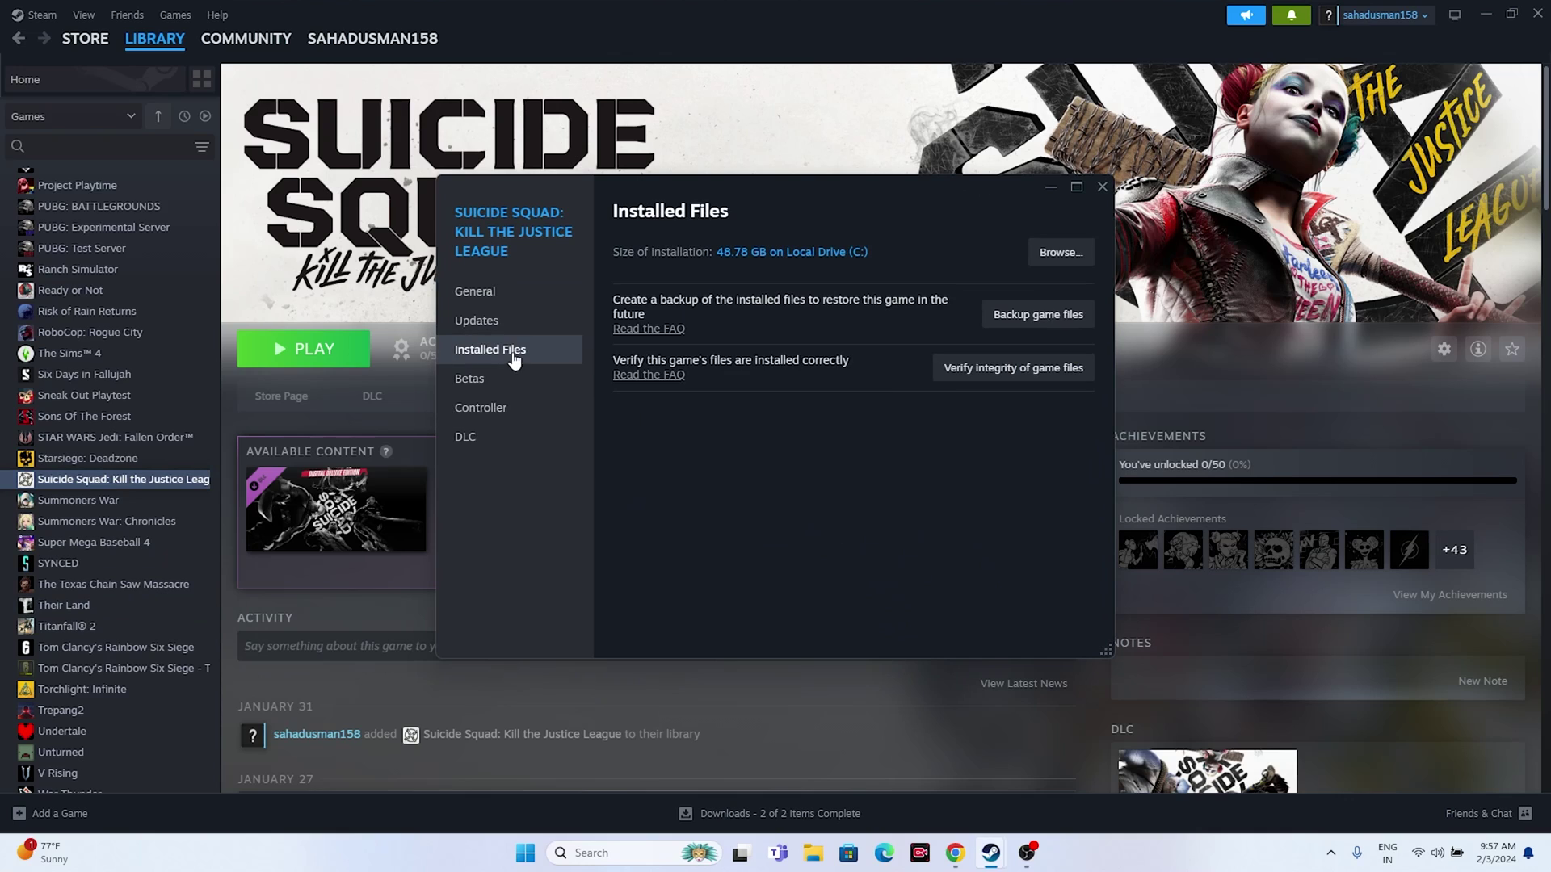
click(1057, 254)
click(1104, 186)
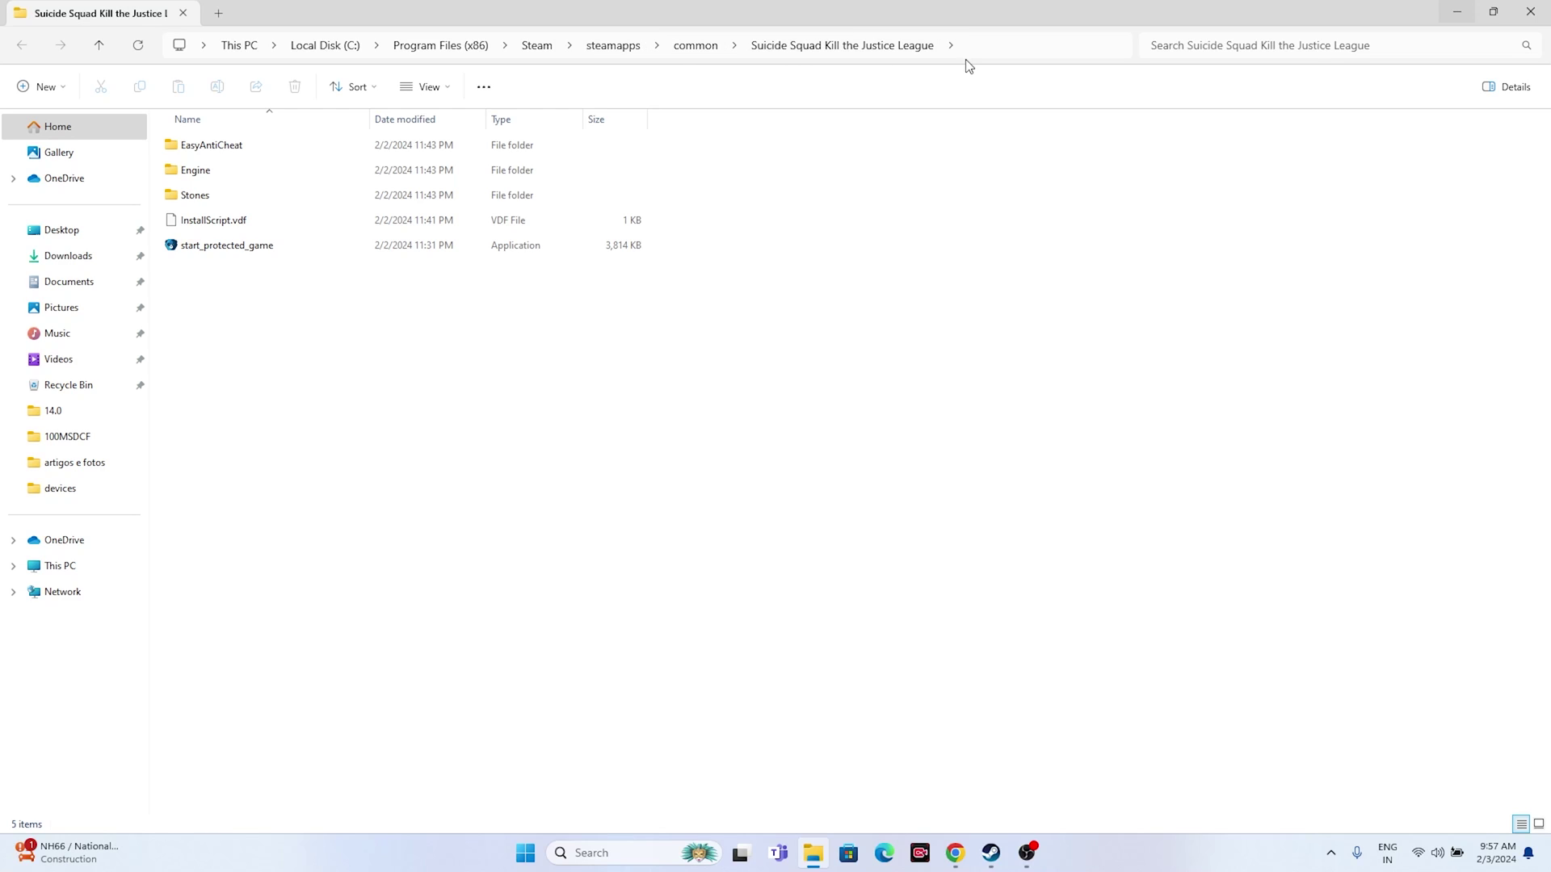
Navigate from the game's installation folder to the Stones\Binaries\Win64 folder.
click(196, 205)
double_click(196, 206)
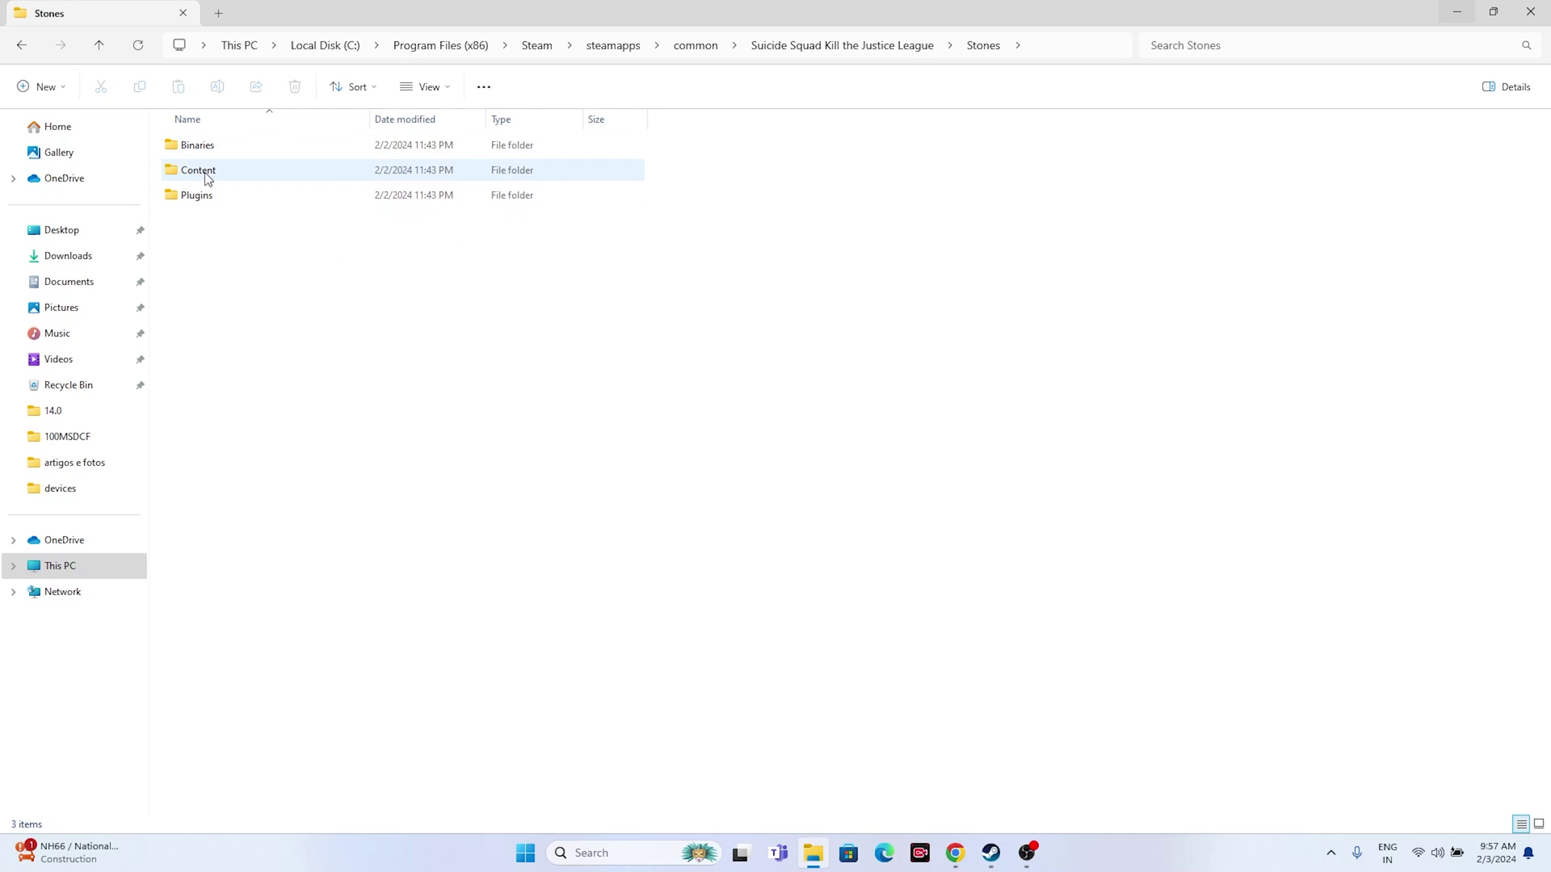
click(208, 178)
double_click(208, 179)
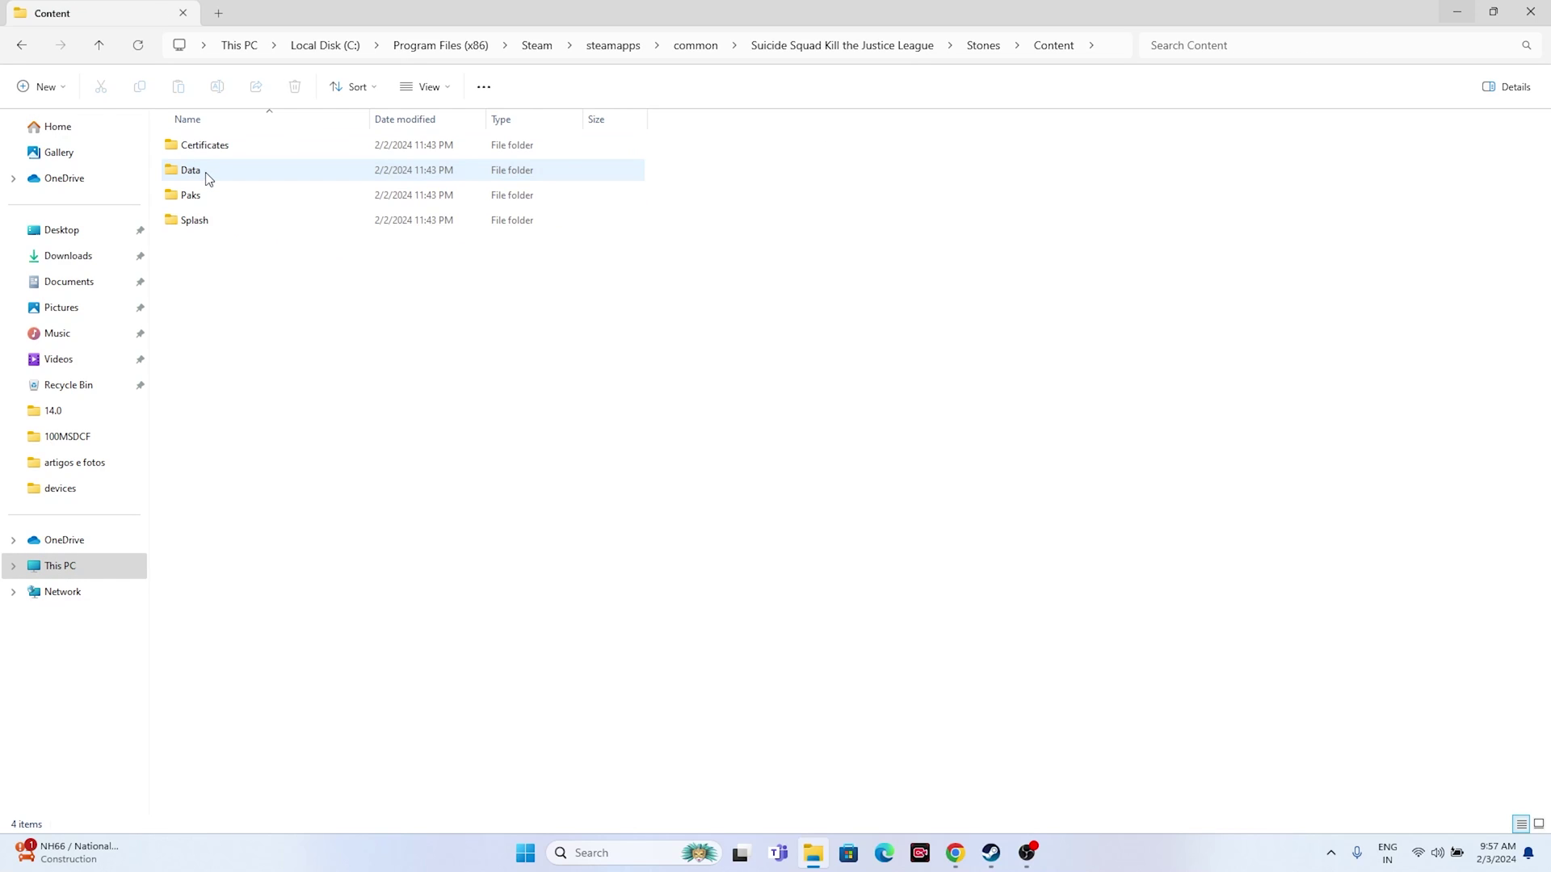
click(22, 46)
double_click(215, 144)
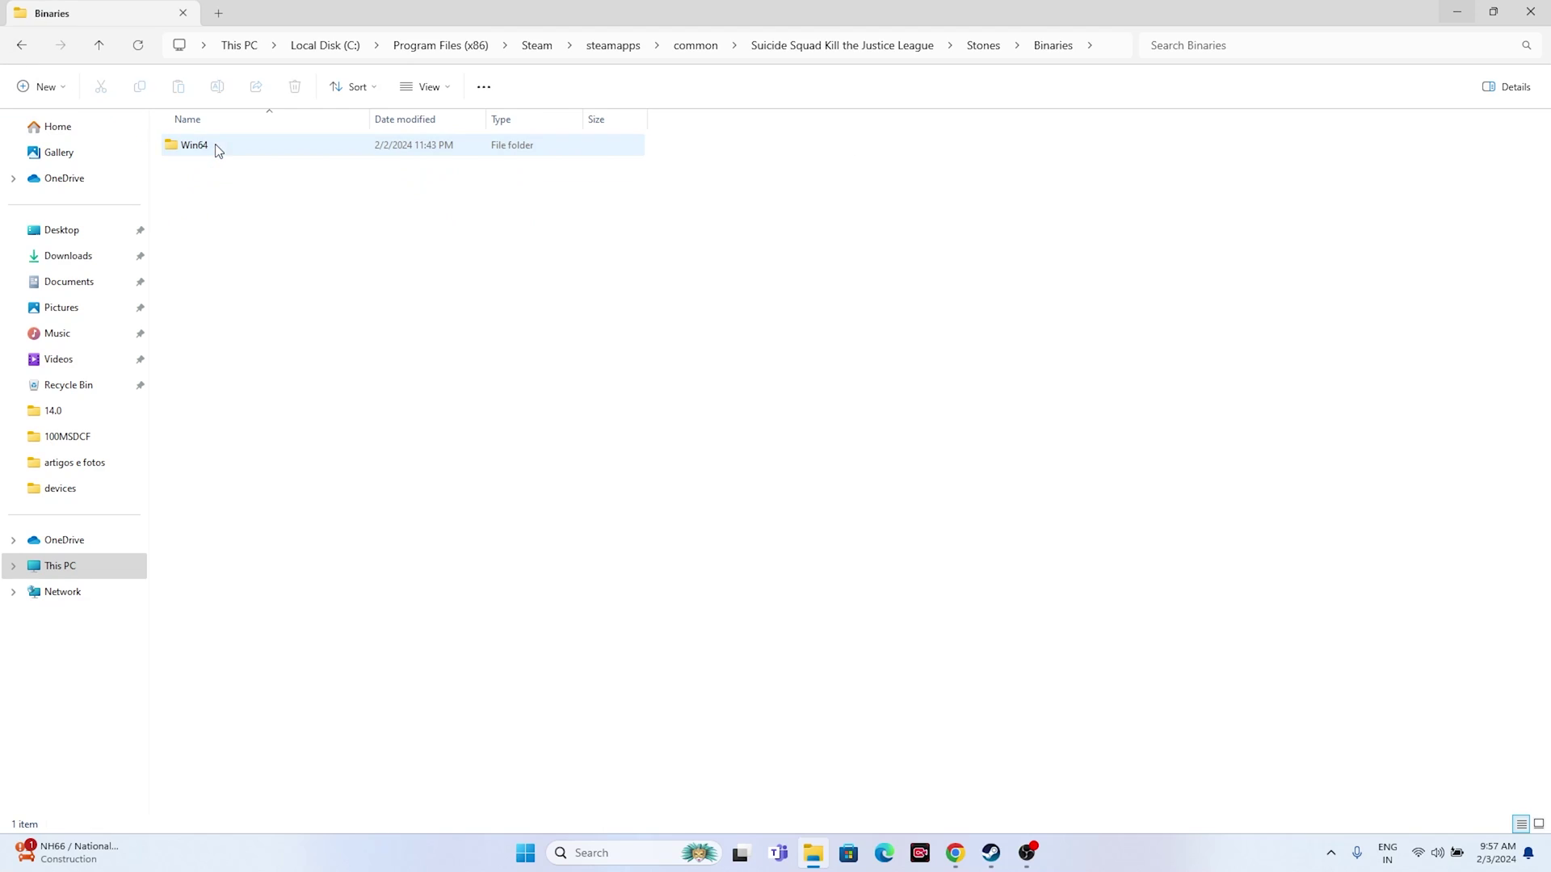
double_click(215, 144)
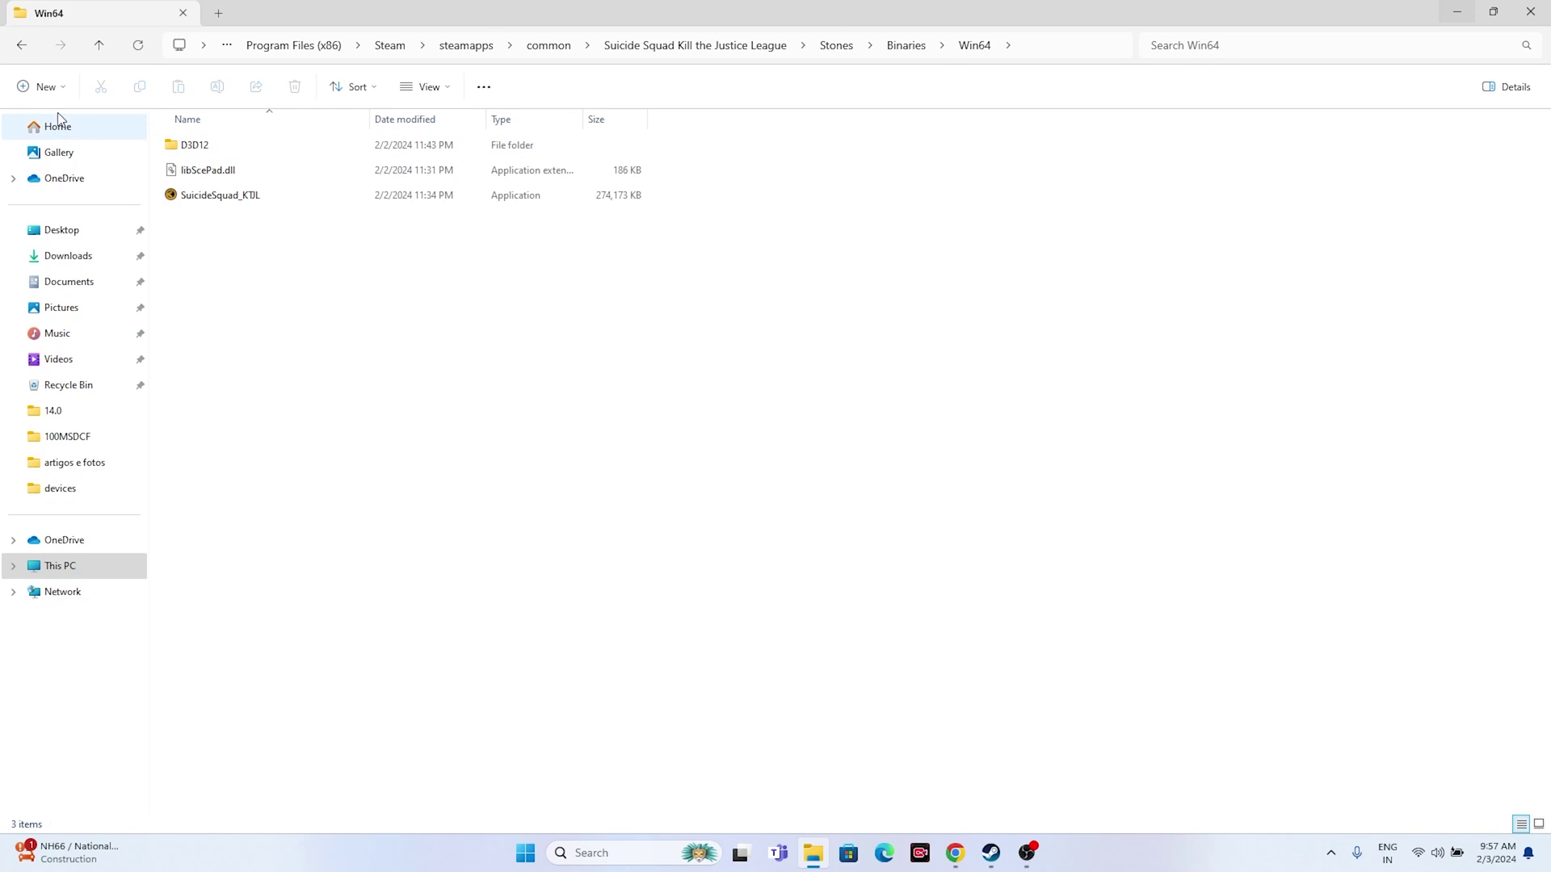
click(21, 45)
click(22, 45)
double_click(215, 150)
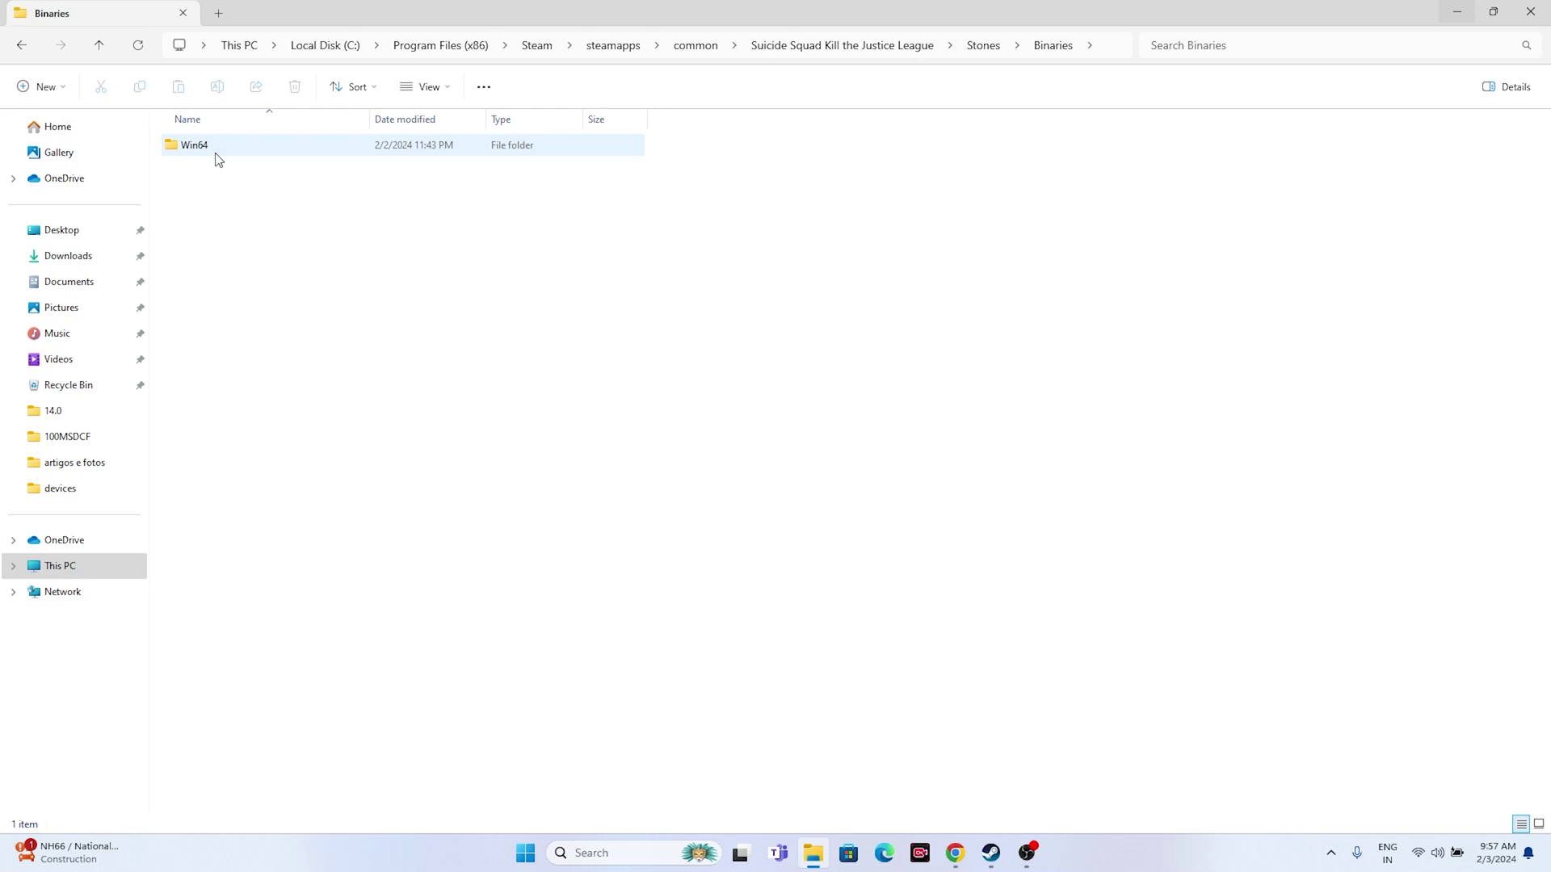
double_click(215, 147)
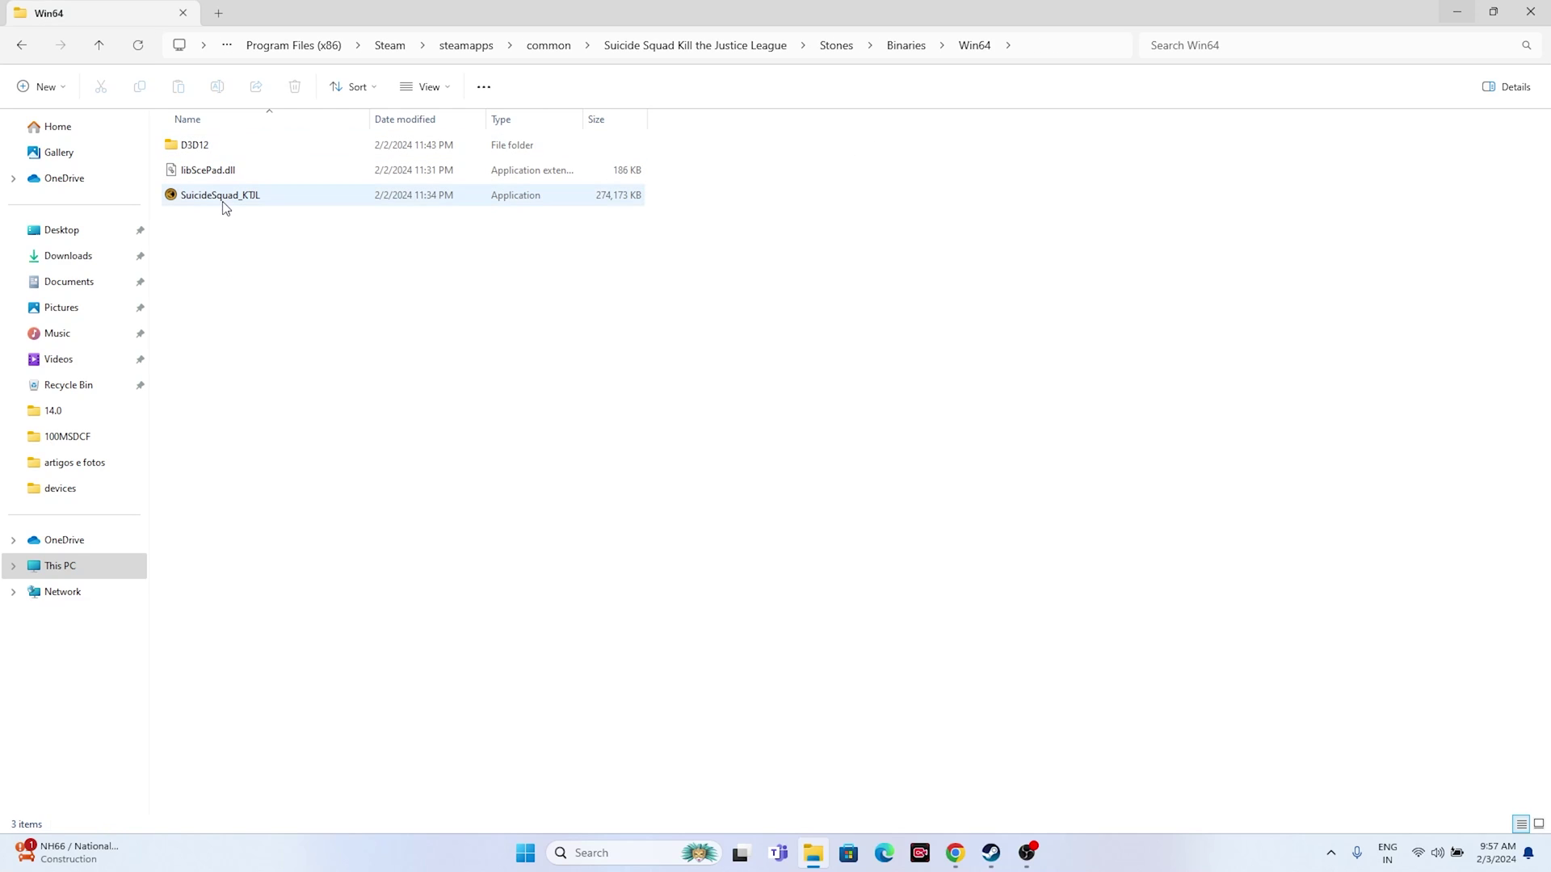
Set the SuicideSquad_KTJL application to run as an administrator in its compatibility properties and save the change.
click(235, 204)
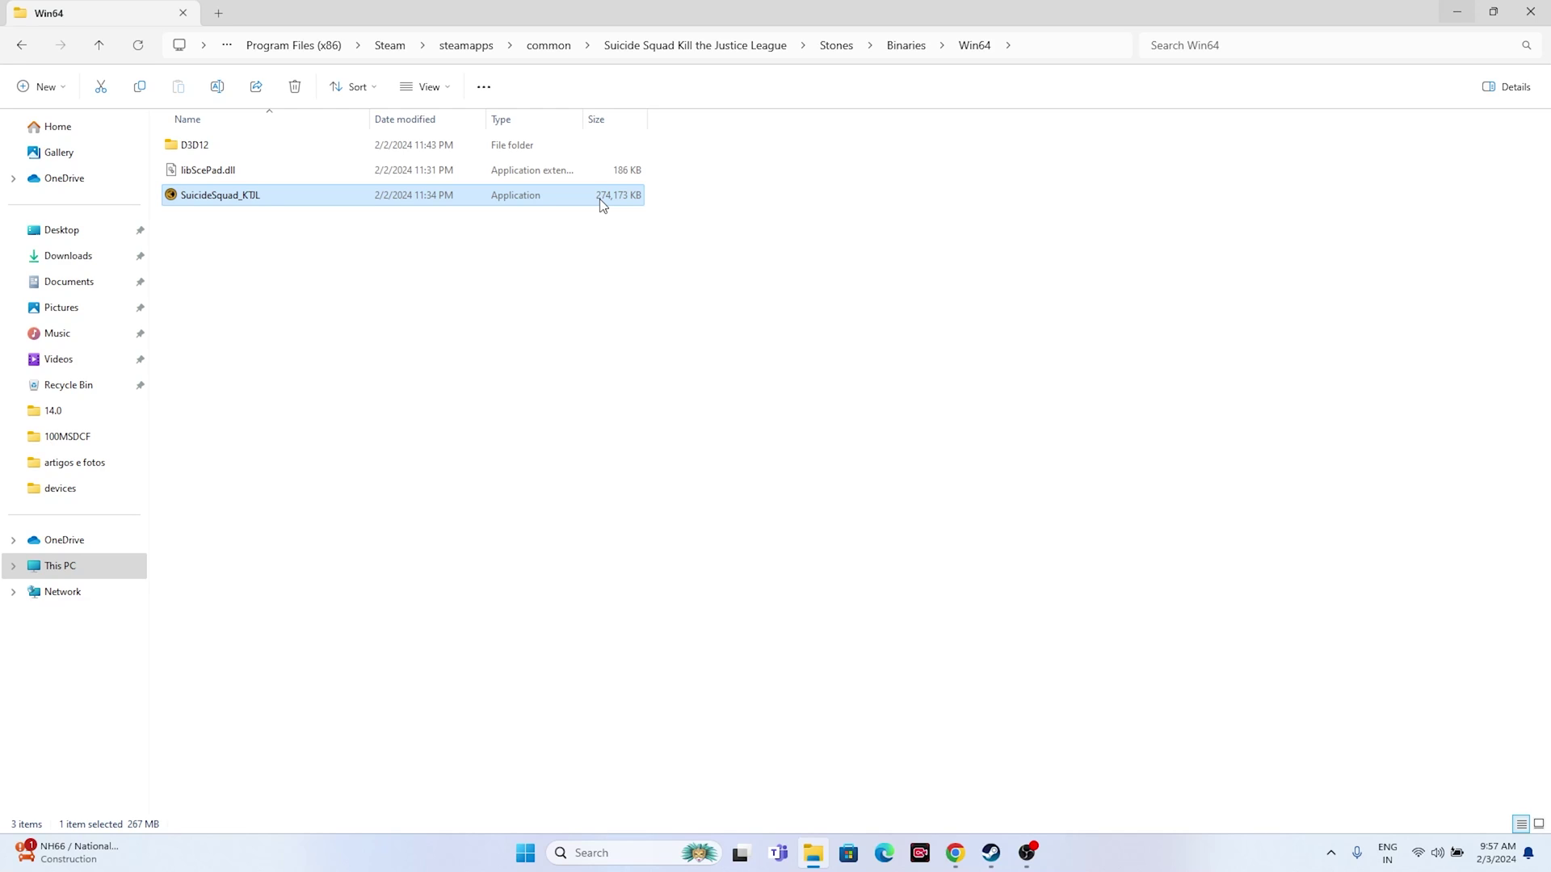
right_click(410, 194)
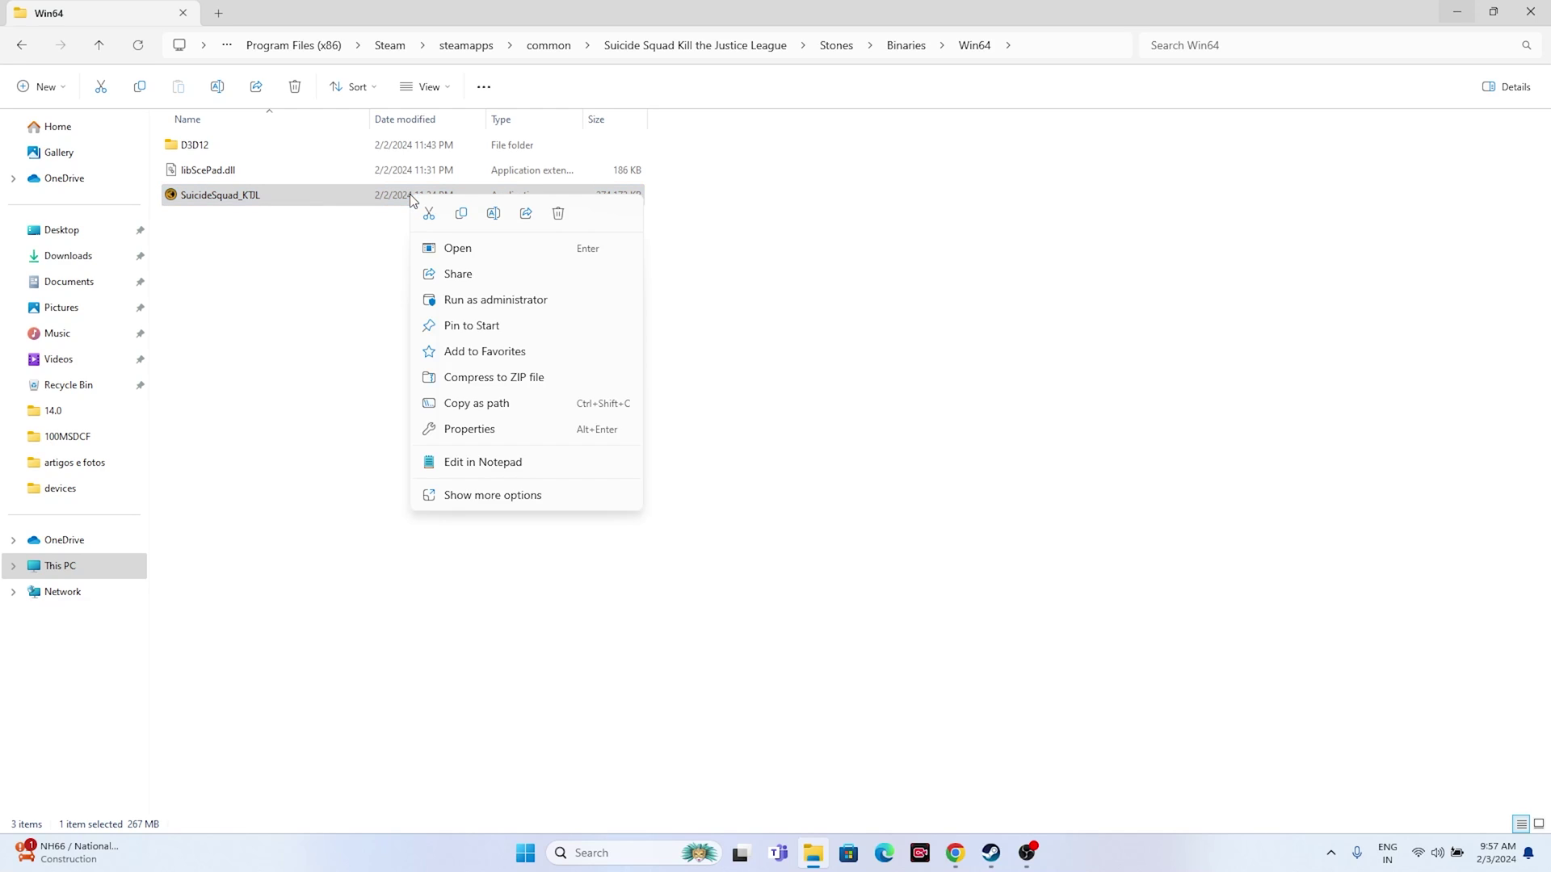
click(451, 497)
click(452, 603)
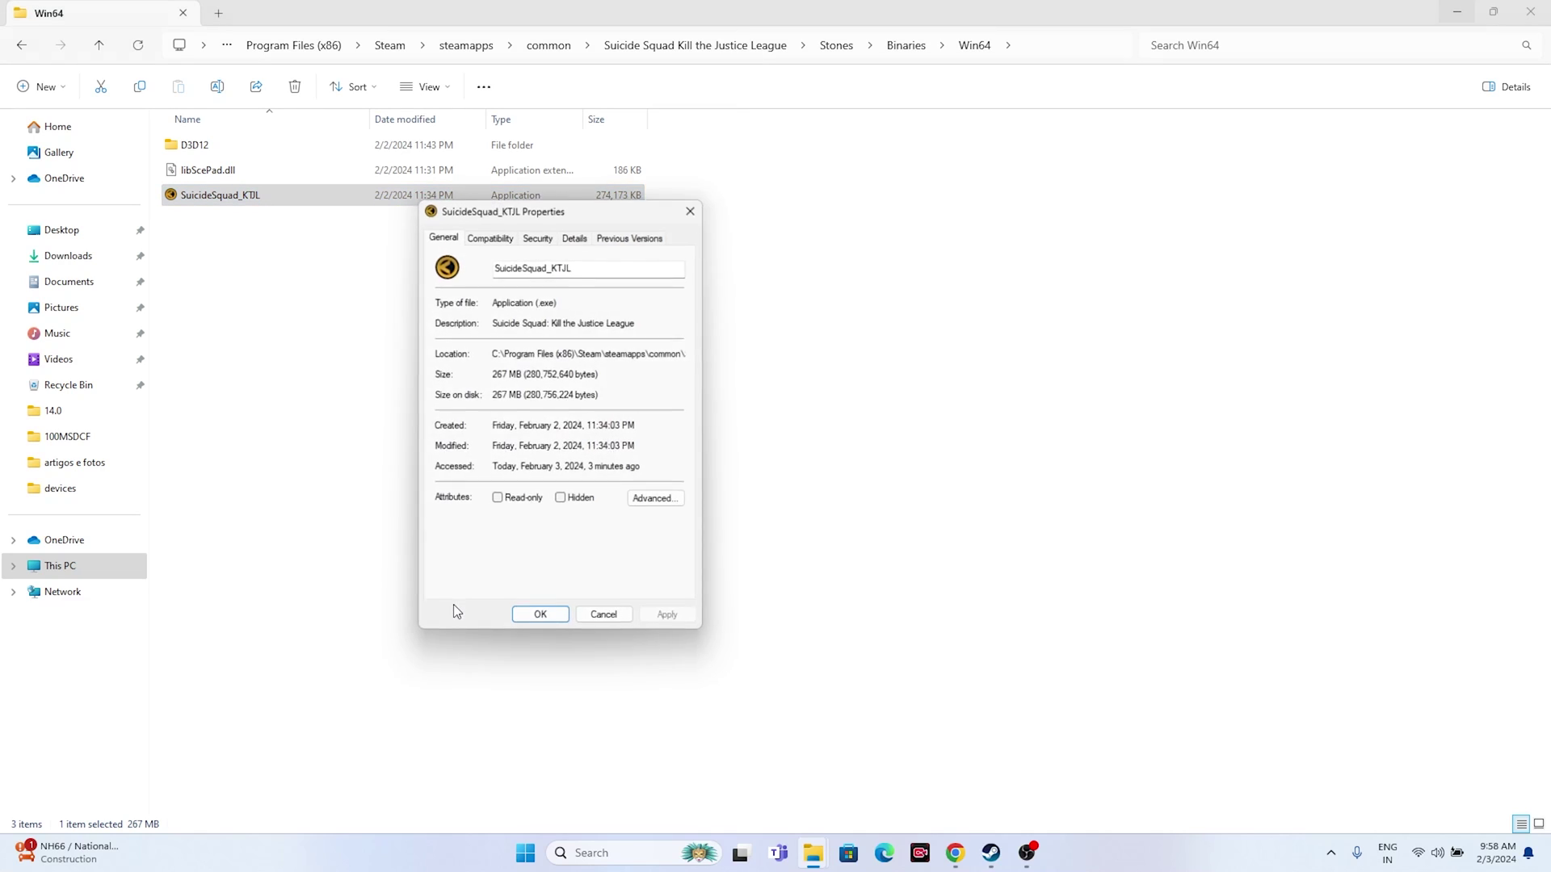
click(494, 234)
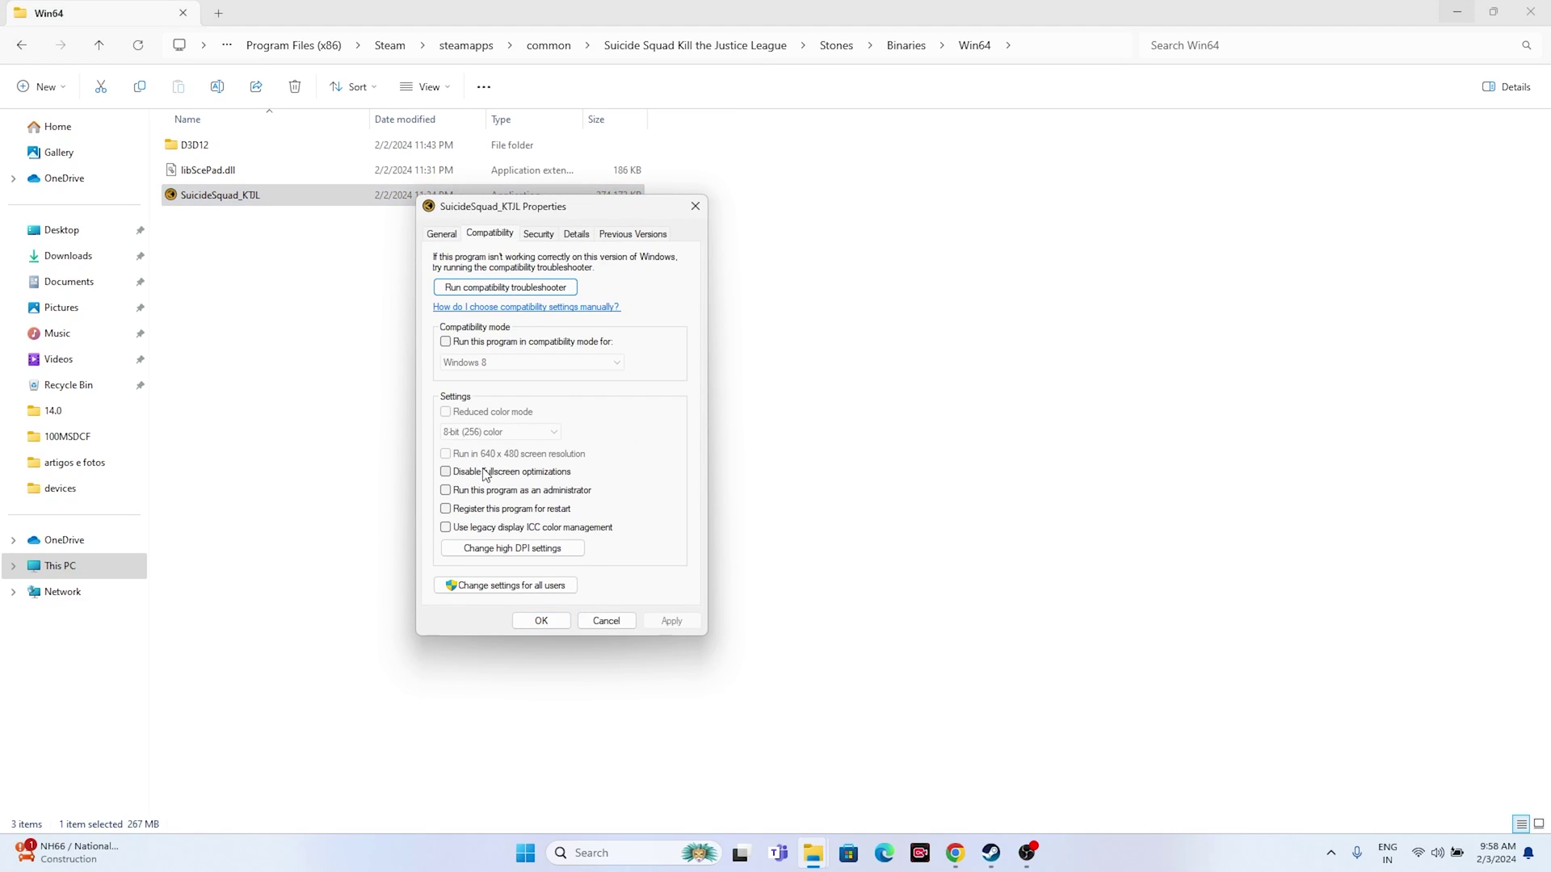
click(446, 490)
click(688, 622)
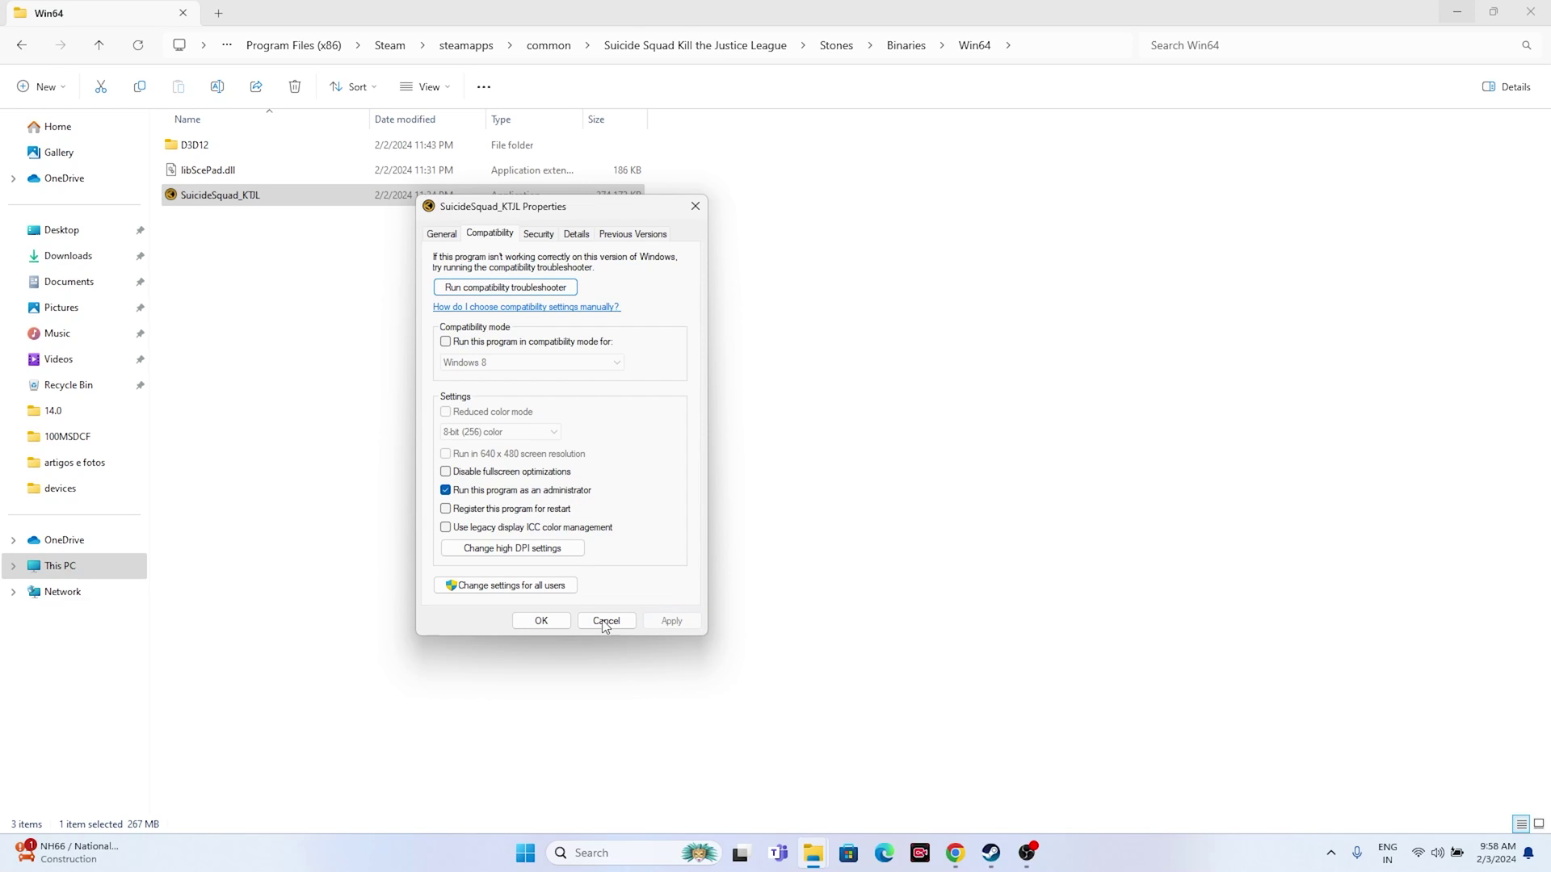
click(551, 626)
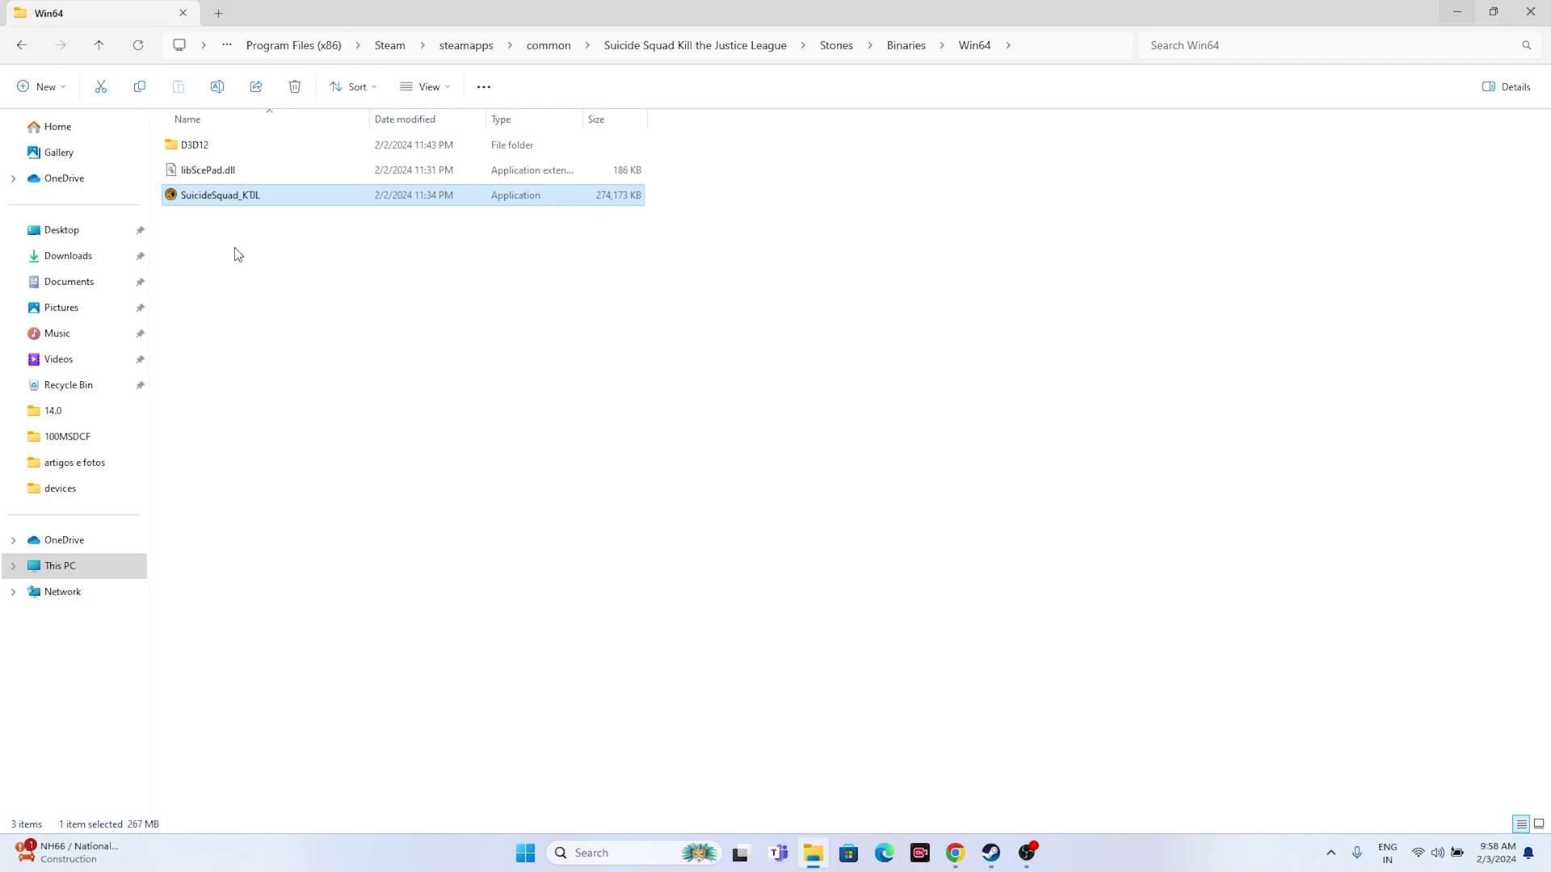
Enable compatibility mode for Windows 8 on the SuicideSquad_KTJL application and apply the setting.
right_click(284, 209)
click(374, 501)
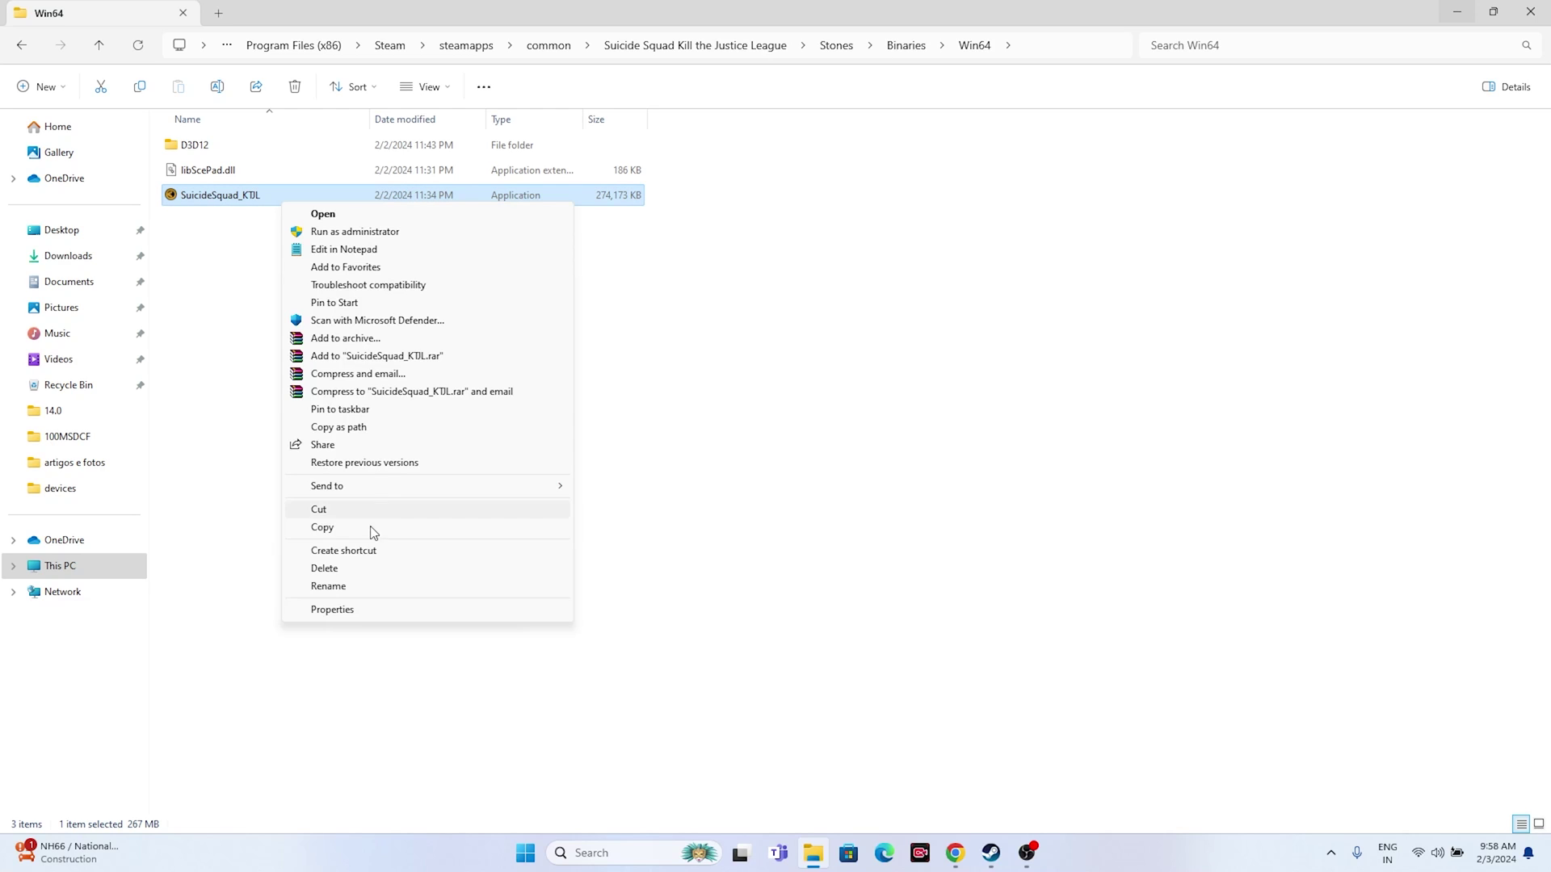
click(345, 611)
click(360, 241)
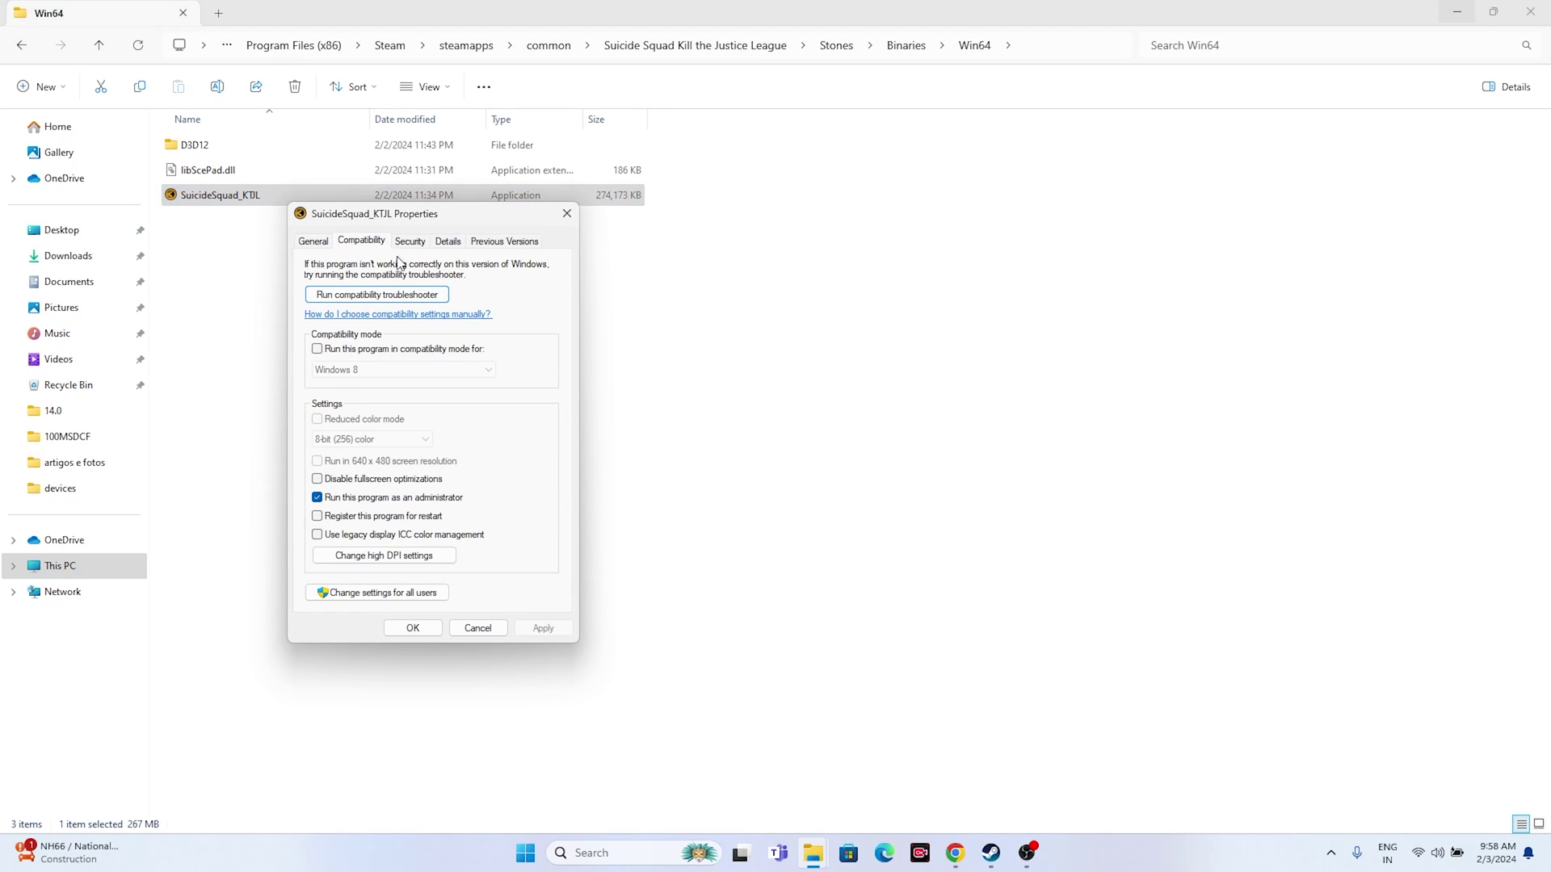
click(318, 349)
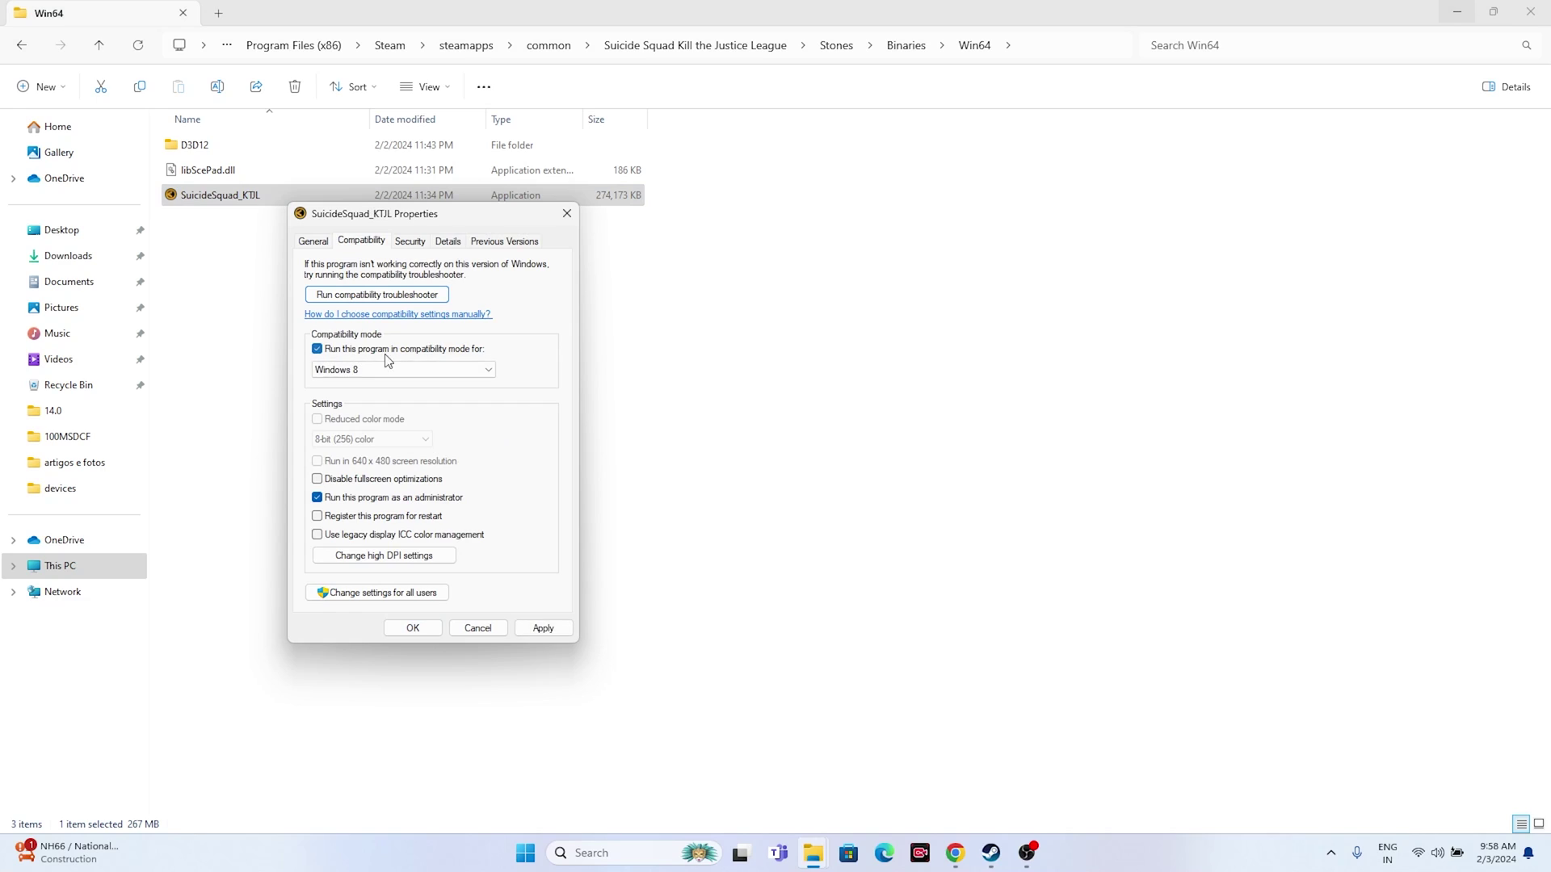
click(485, 370)
click(376, 420)
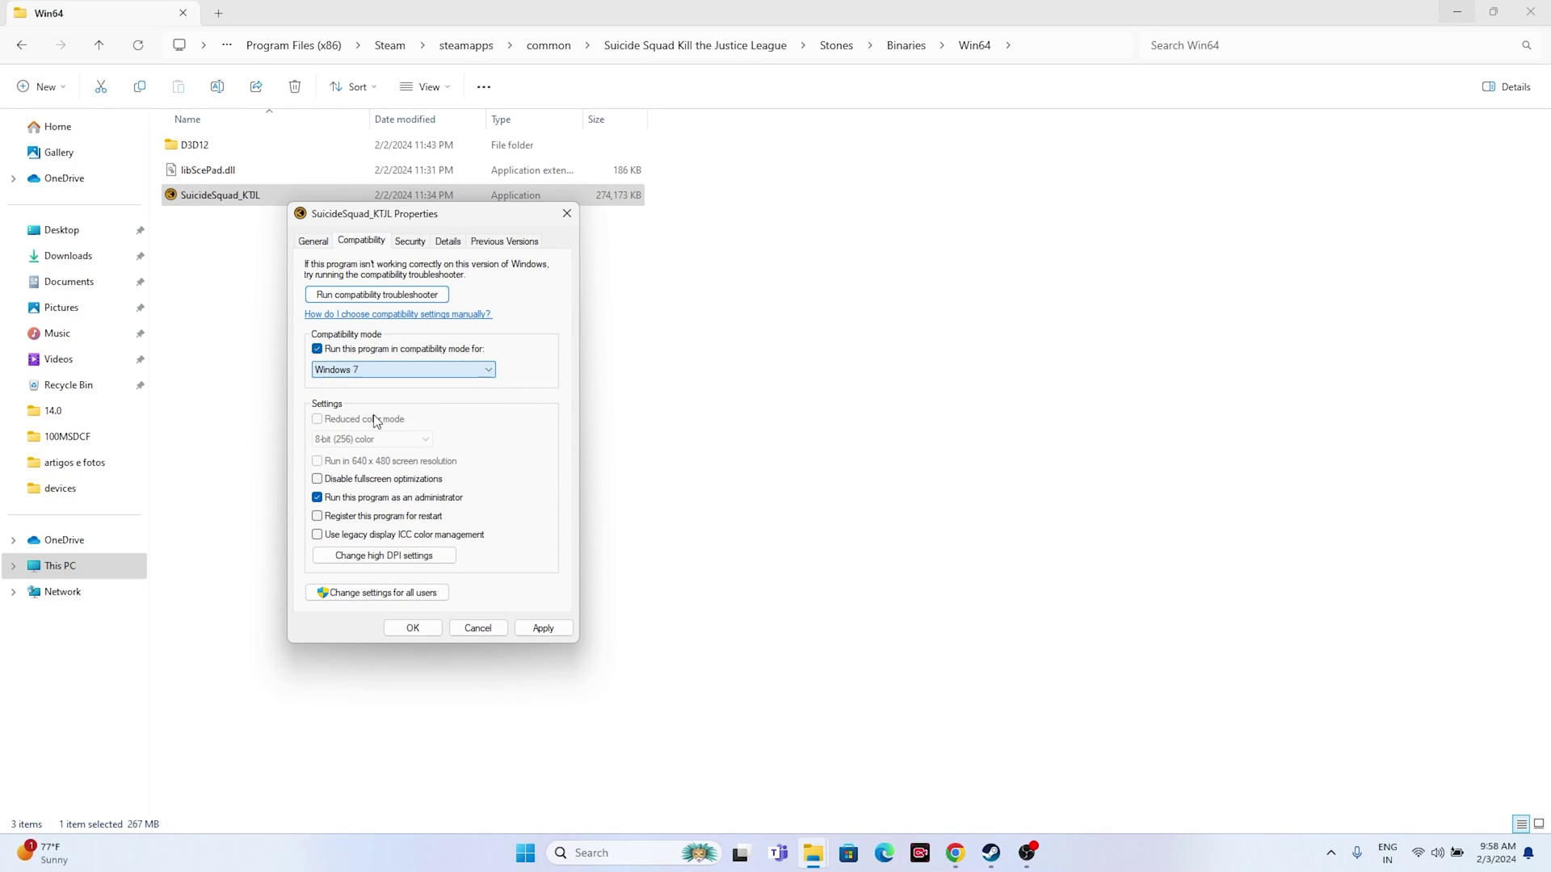
click(375, 371)
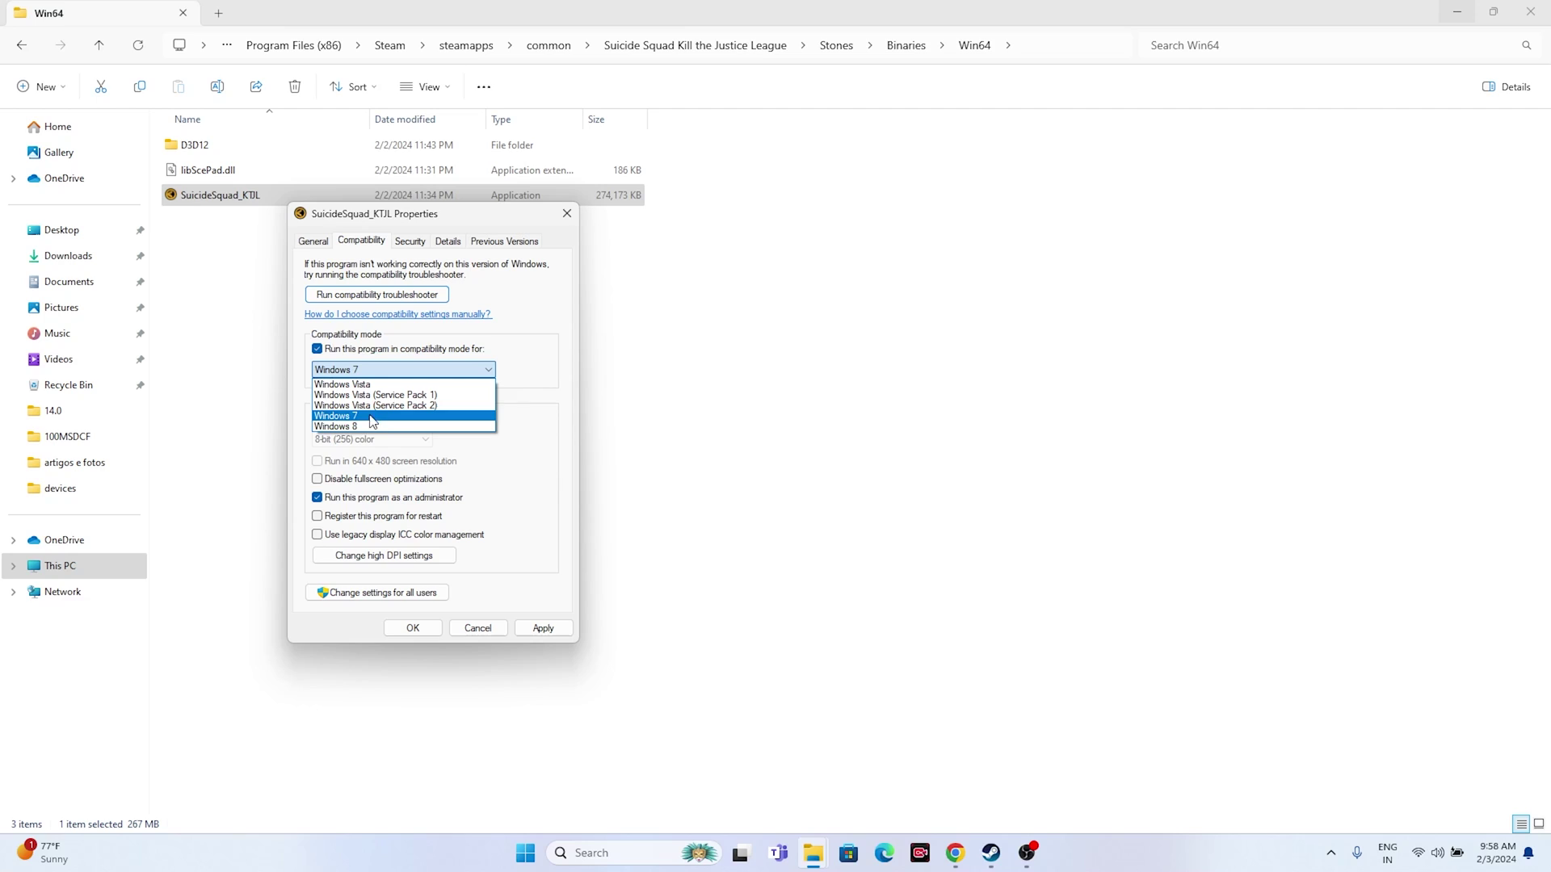
click(370, 430)
click(543, 628)
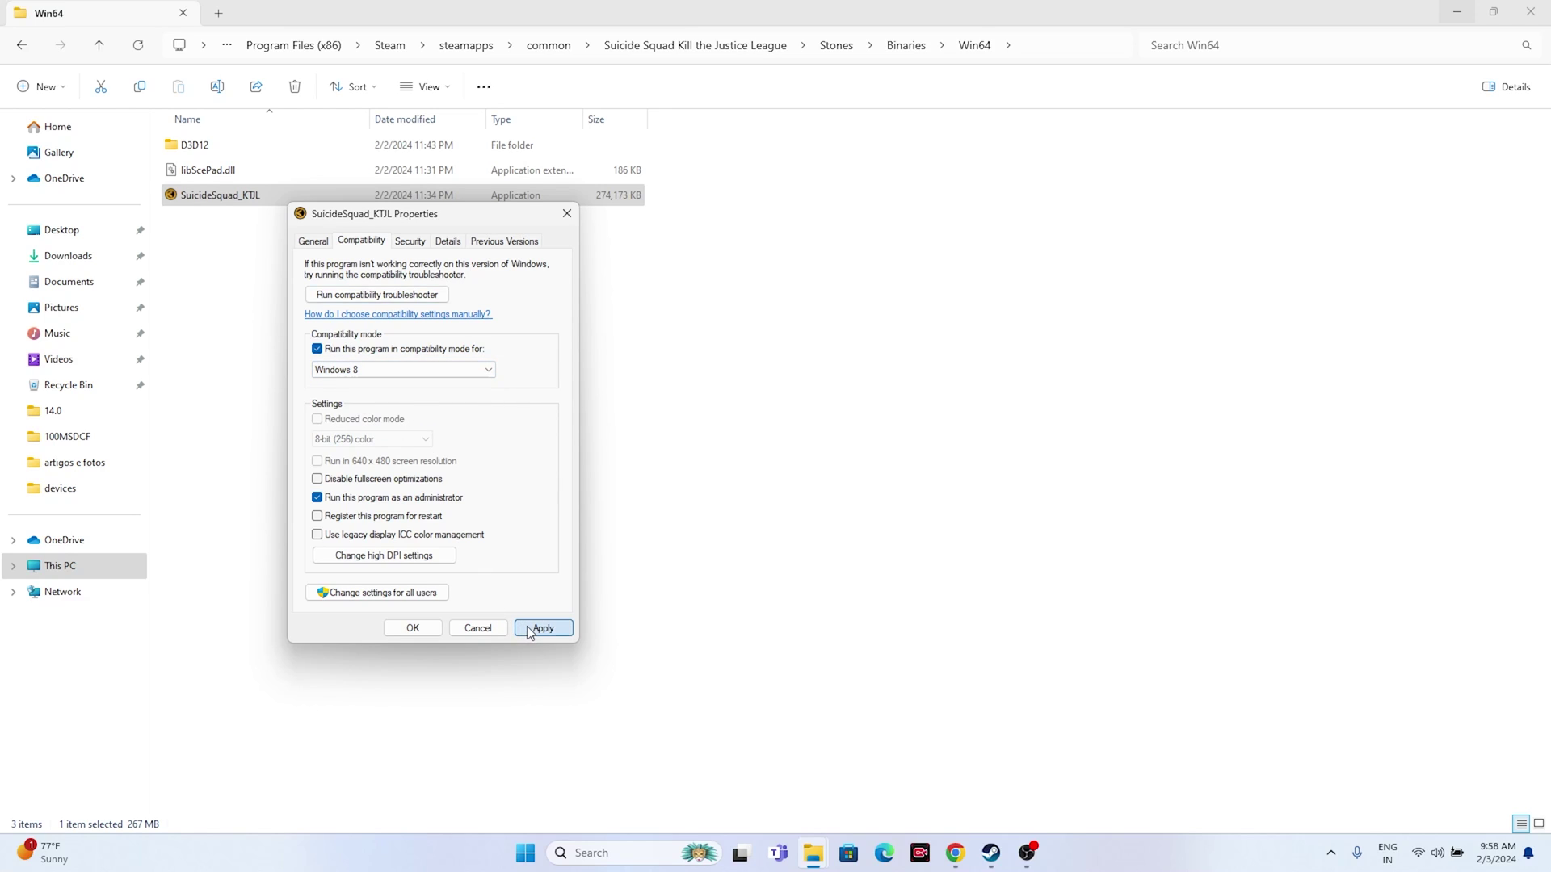
click(413, 628)
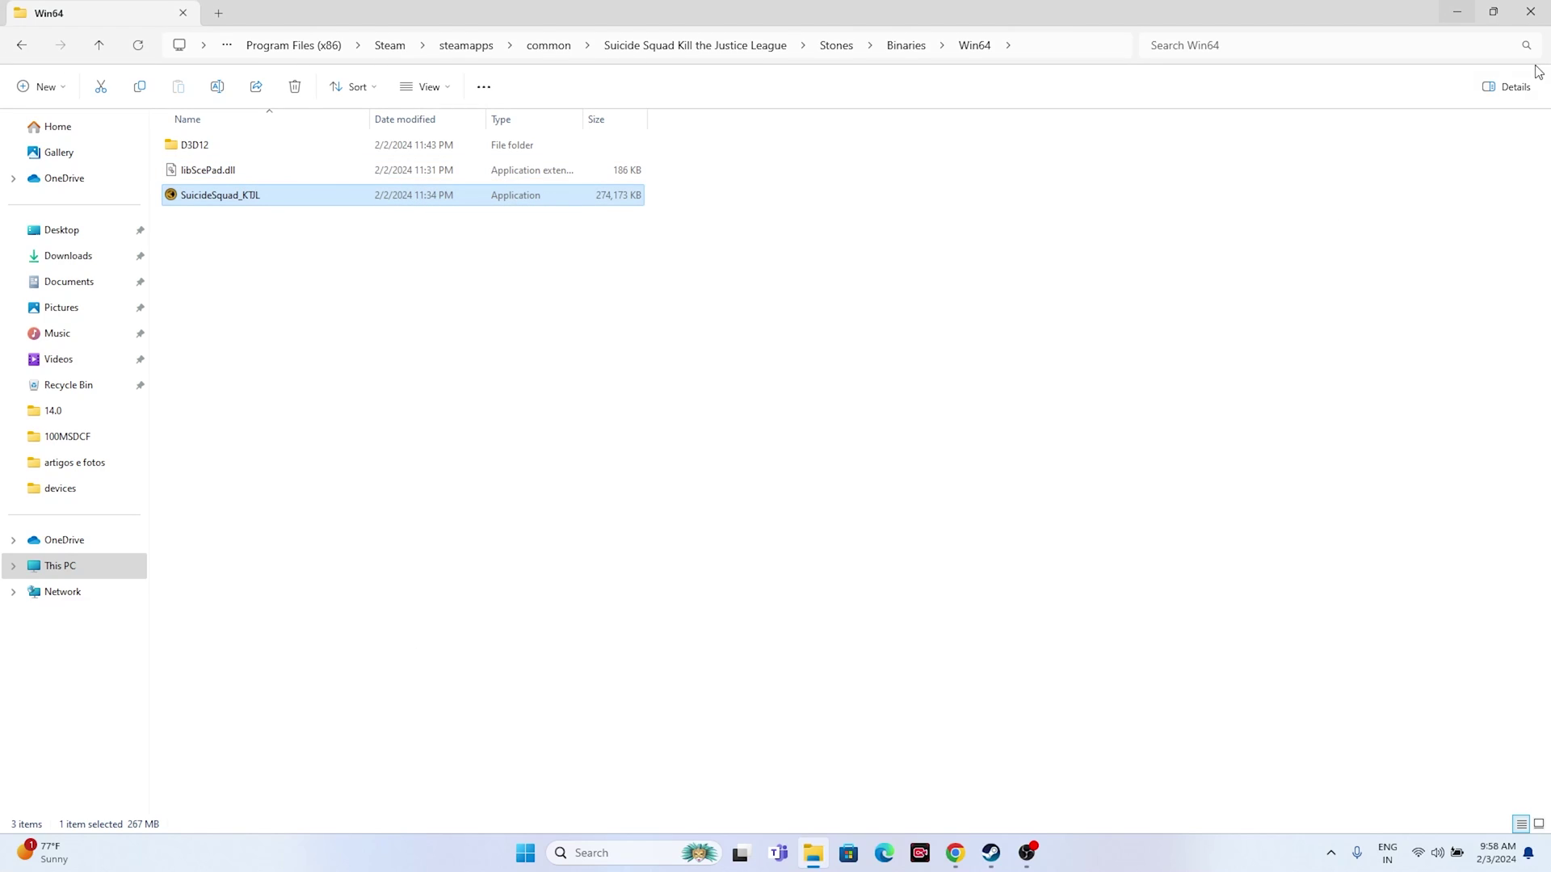
Clear the desktop by closing the Win64 folder window and minimizing the browser and Steam.
click(1531, 13)
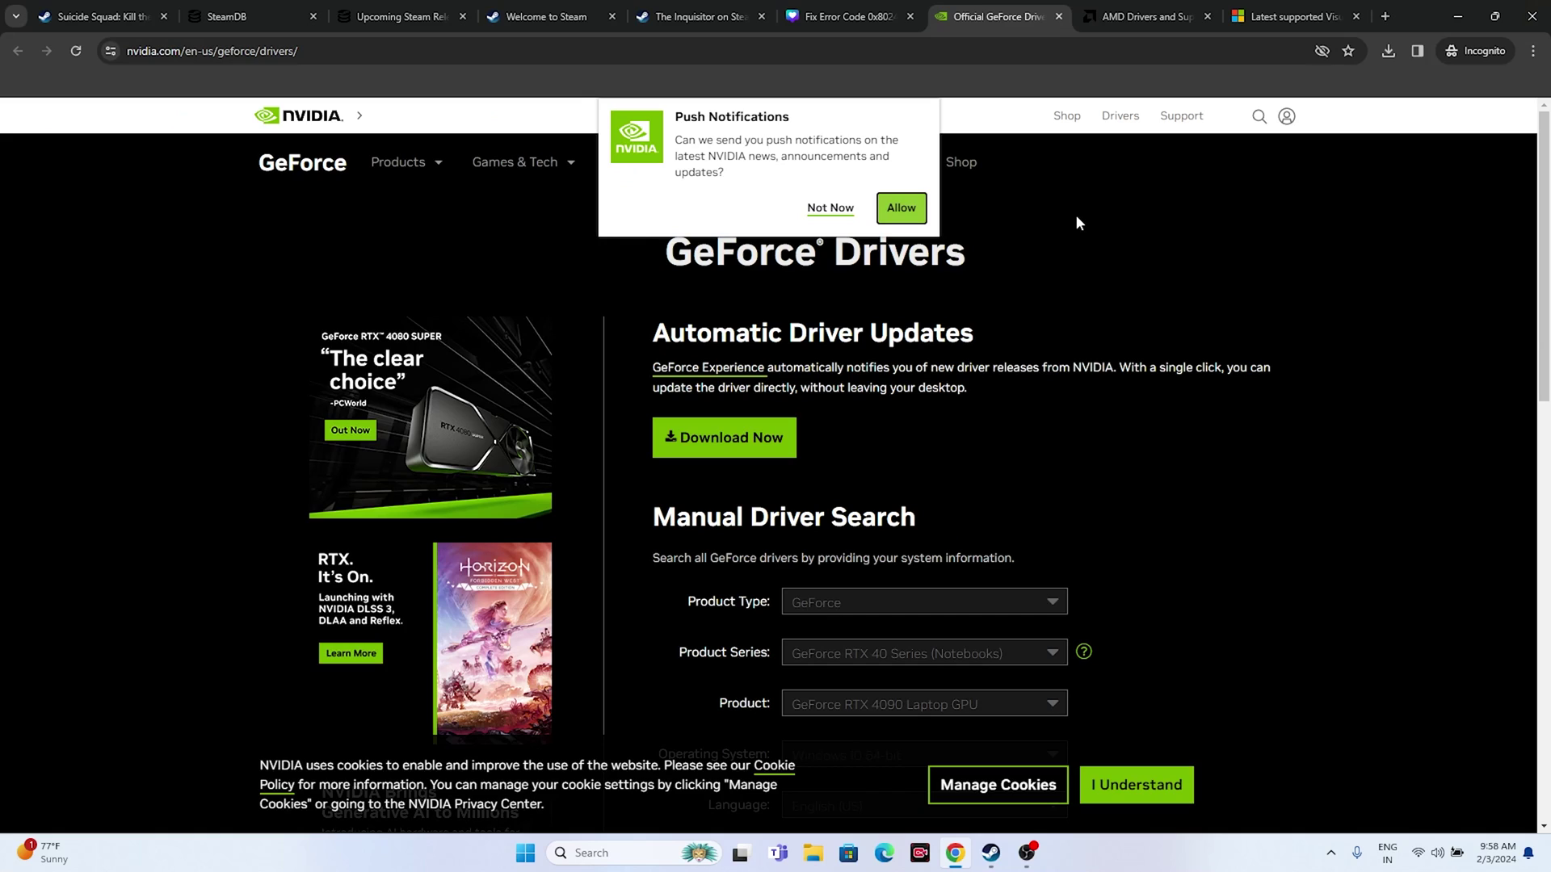
click(1459, 18)
click(993, 844)
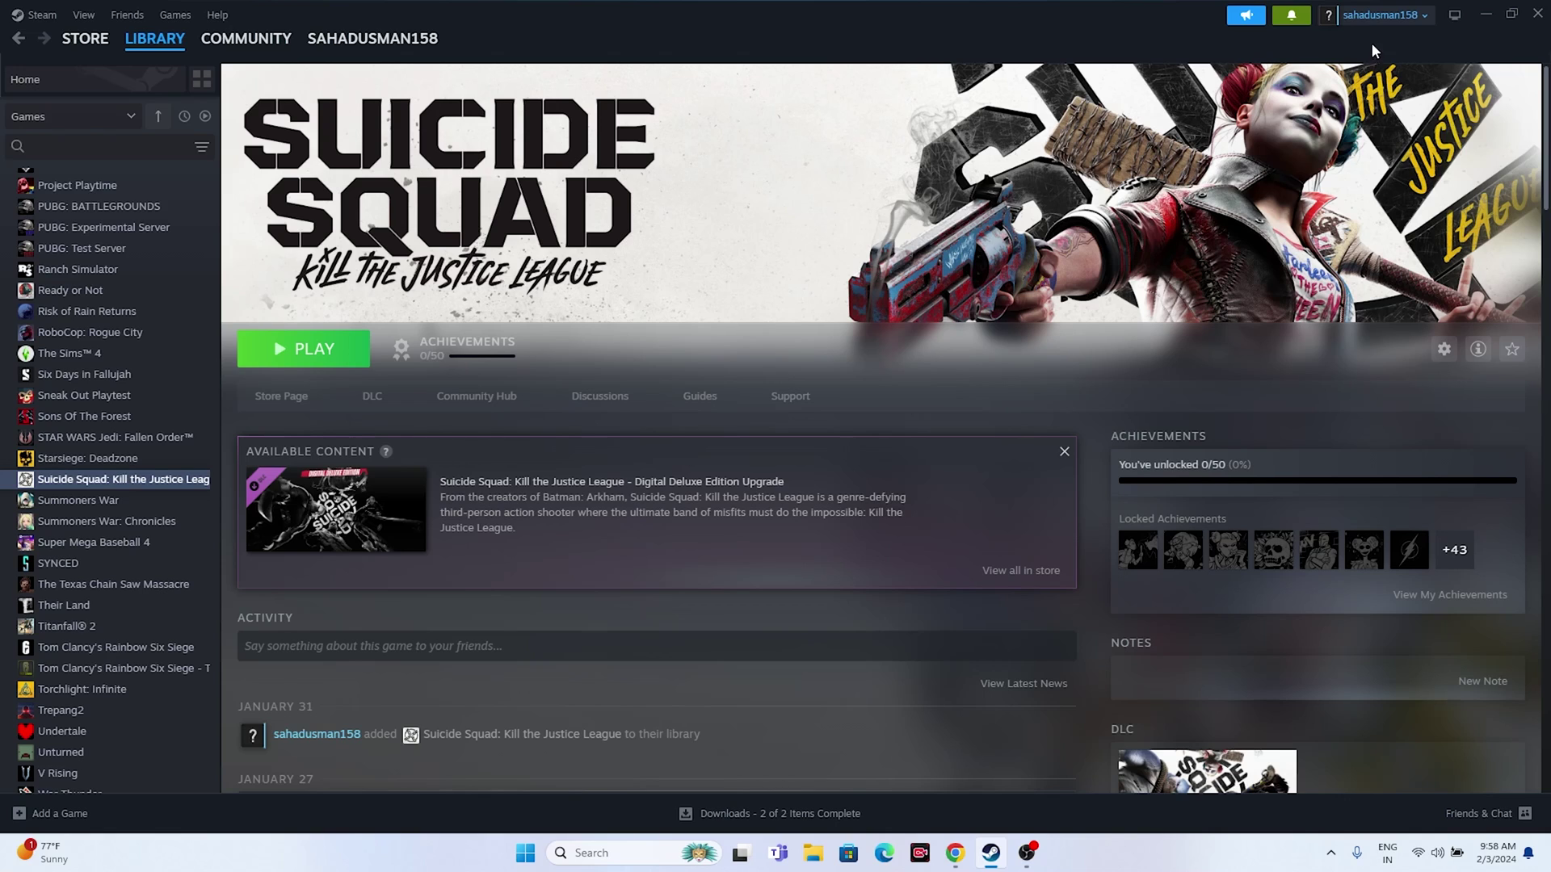
click(1485, 14)
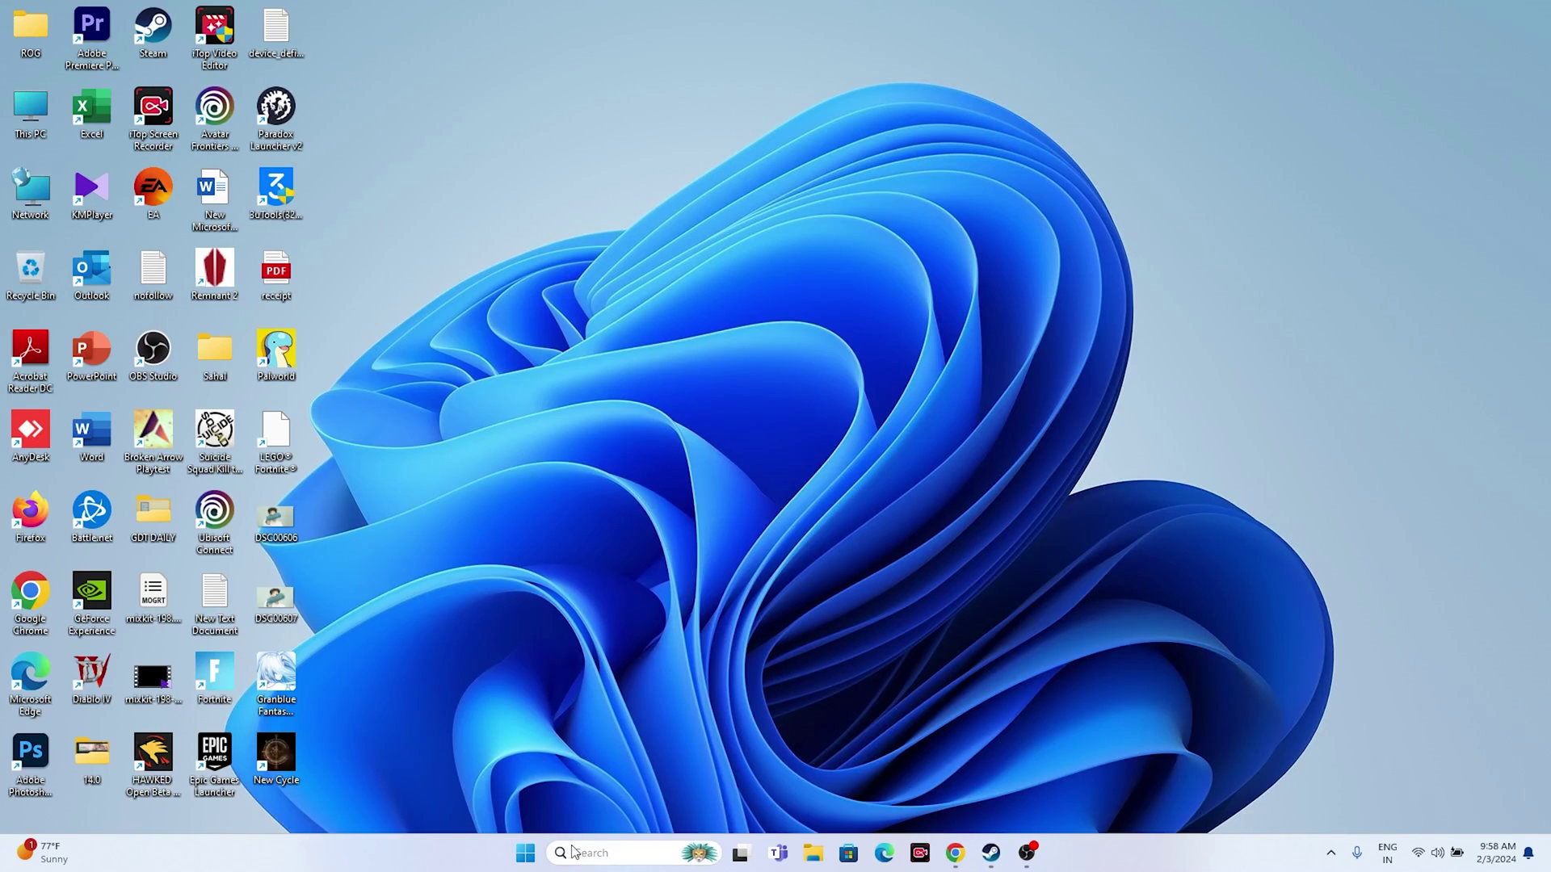
Open the Windows Date & time settings to check the automatic time zone and time options.
click(572, 852)
click(625, 415)
click(107, 408)
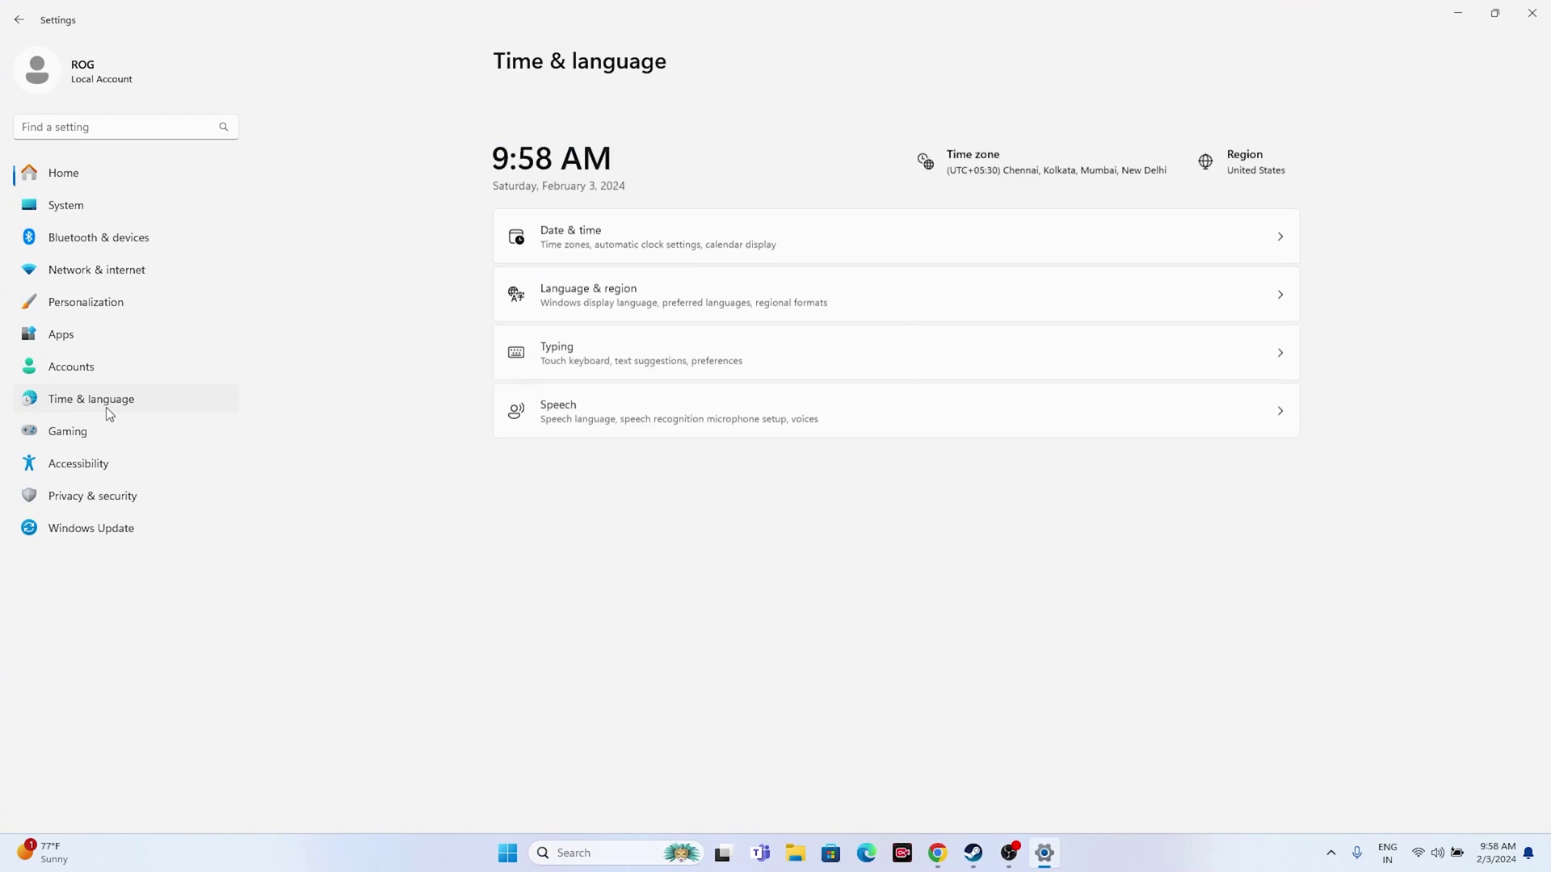
click(637, 206)
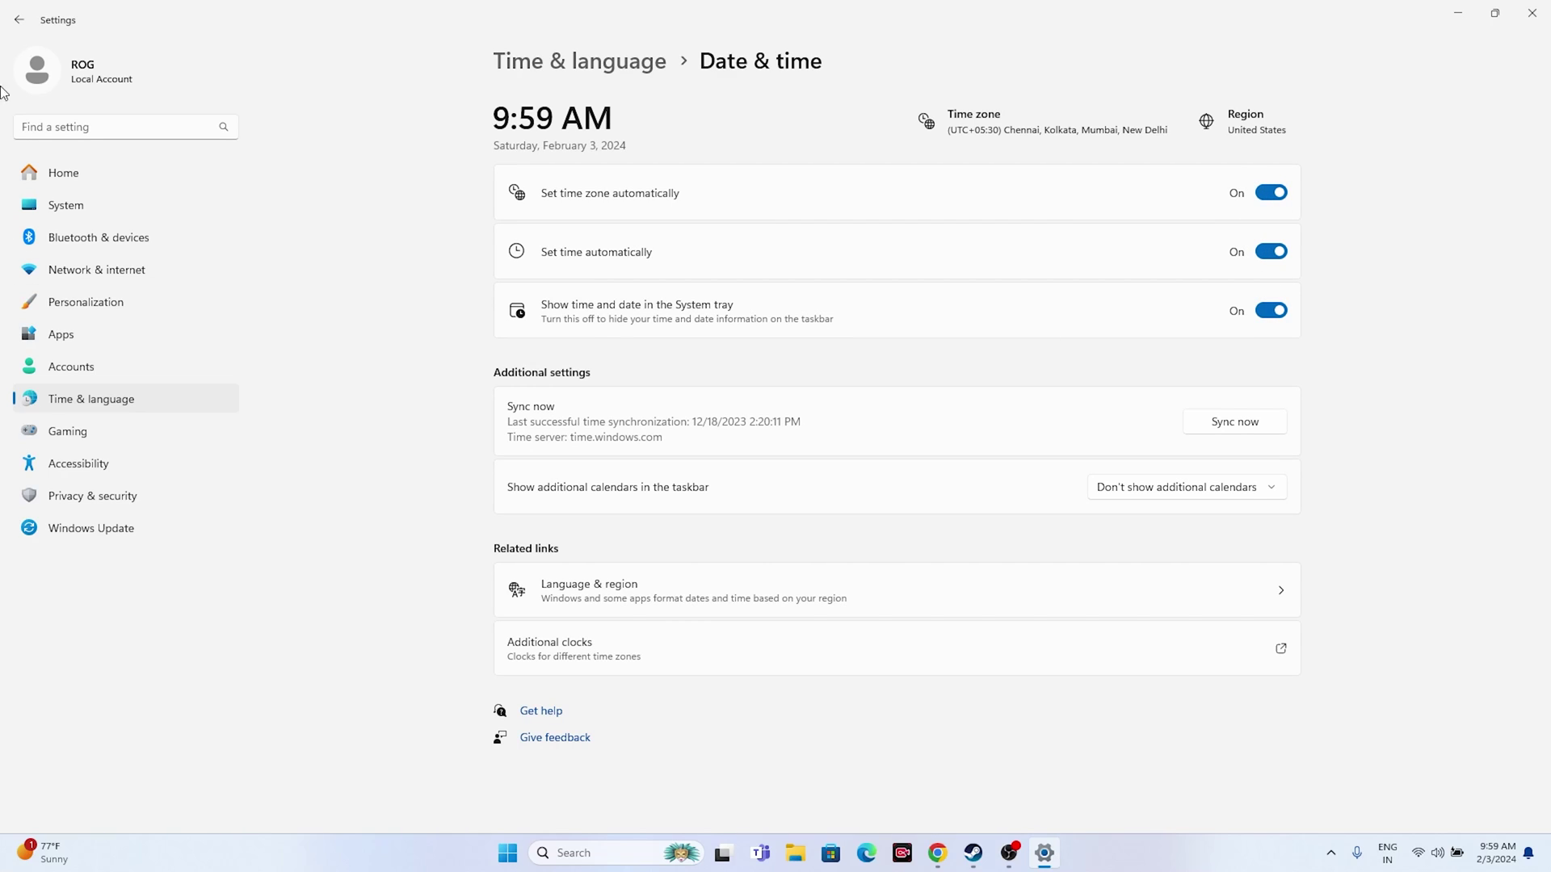
Check the country or region choice in the Language & region settings, keep it as is, and close Settings.
click(19, 19)
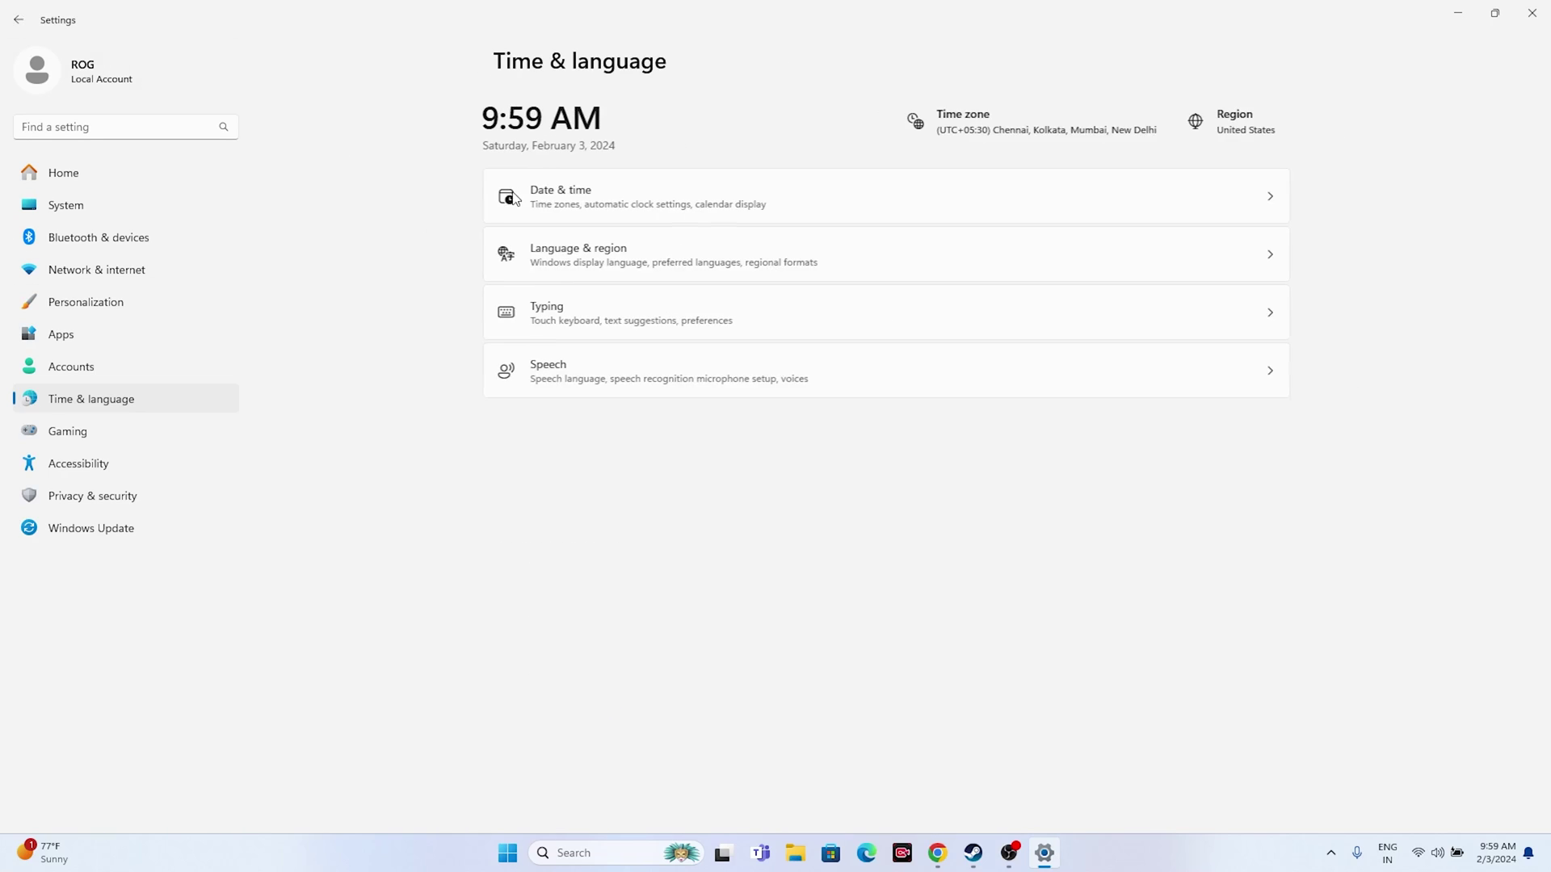
click(675, 266)
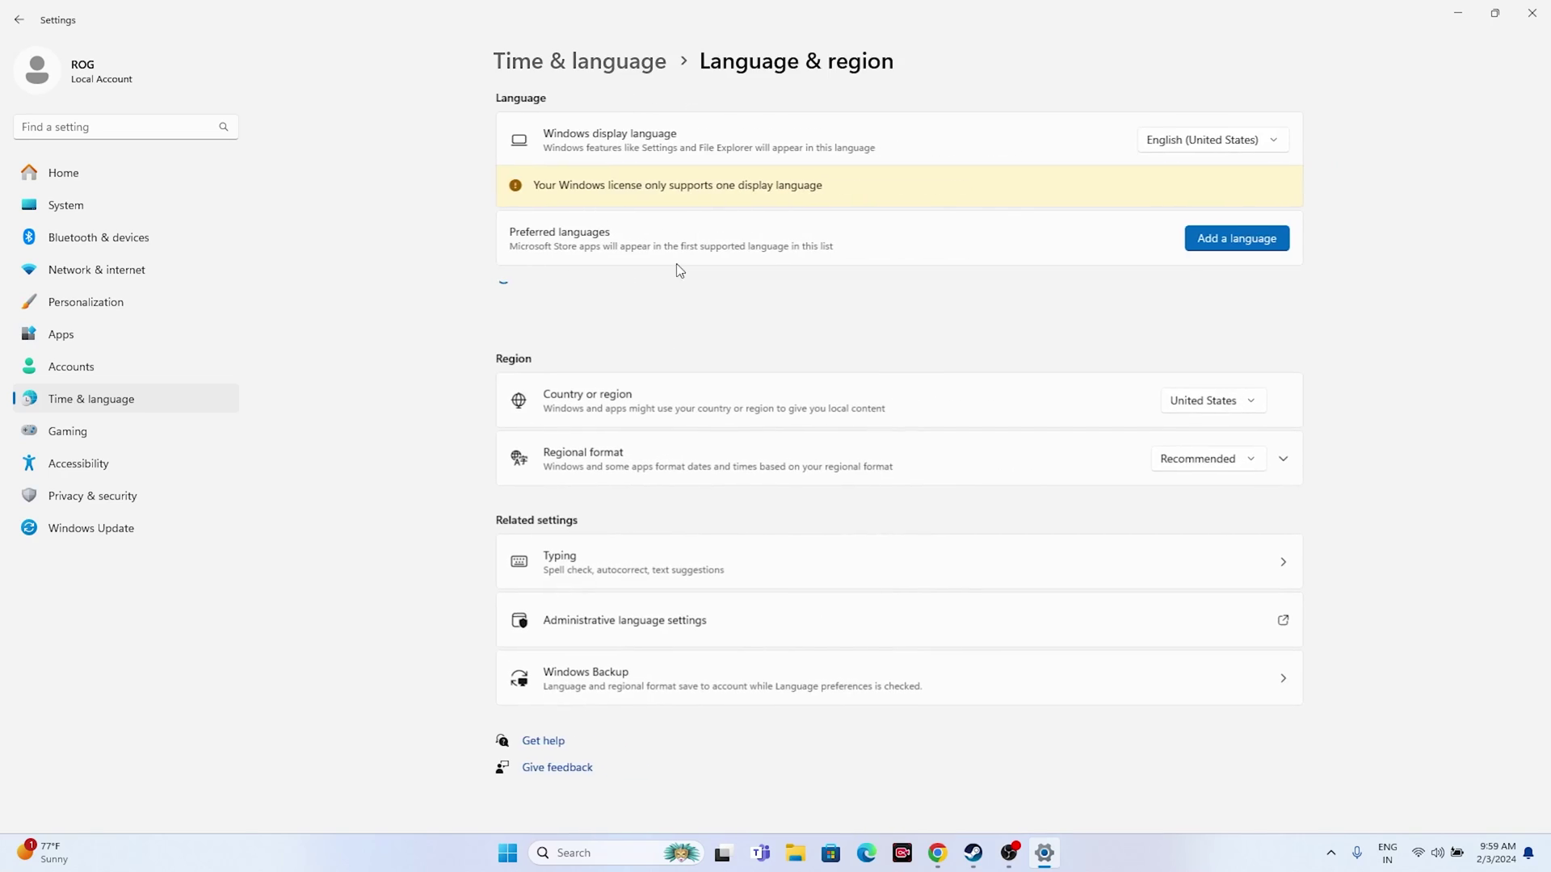
click(1240, 401)
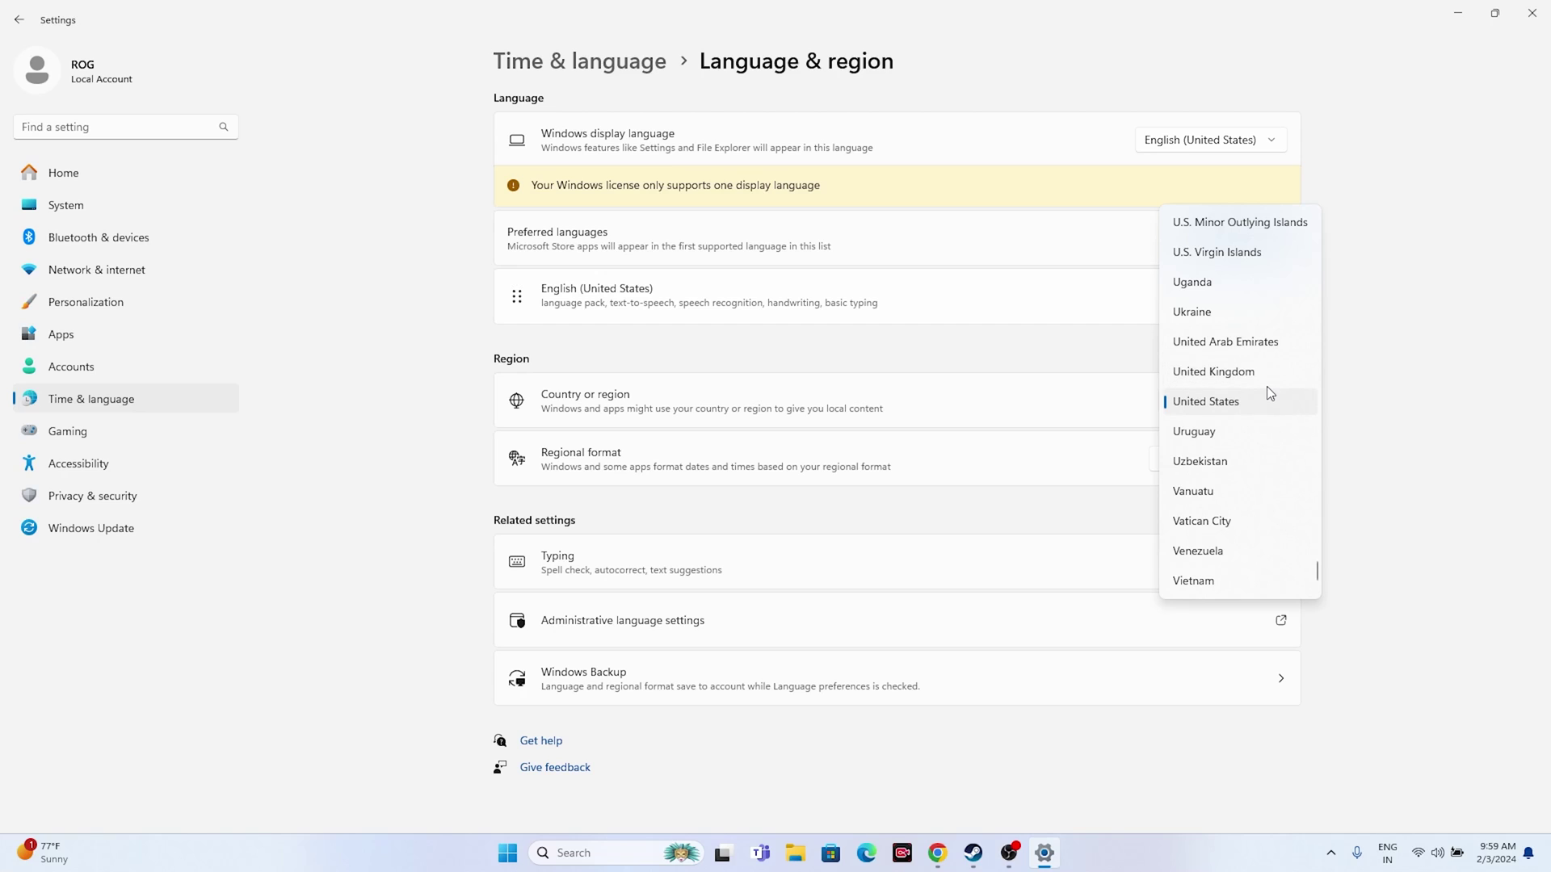
click(1344, 396)
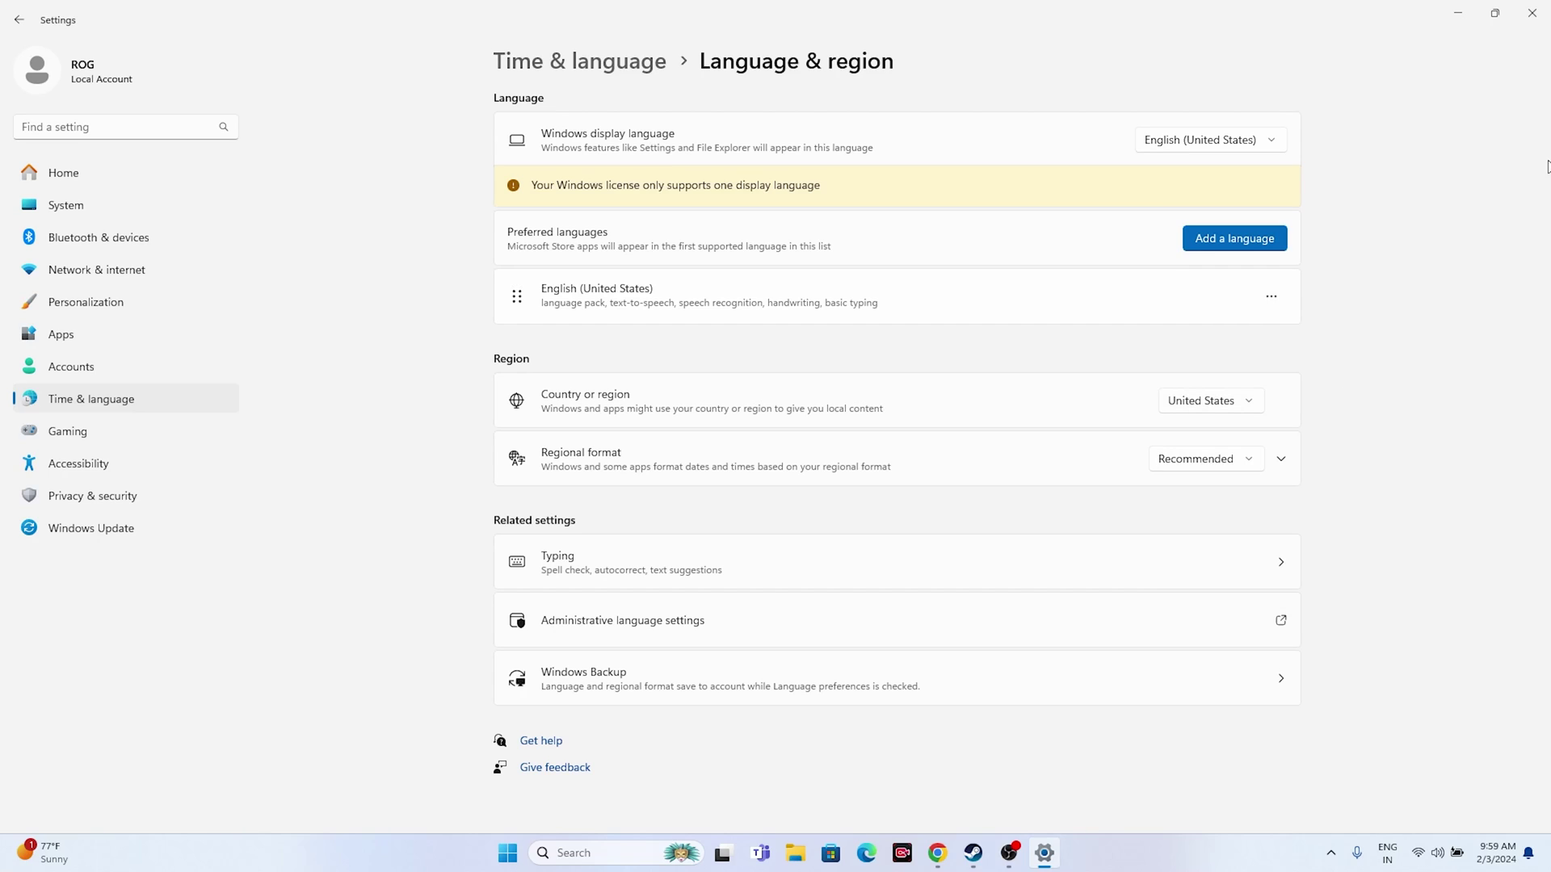
click(1532, 13)
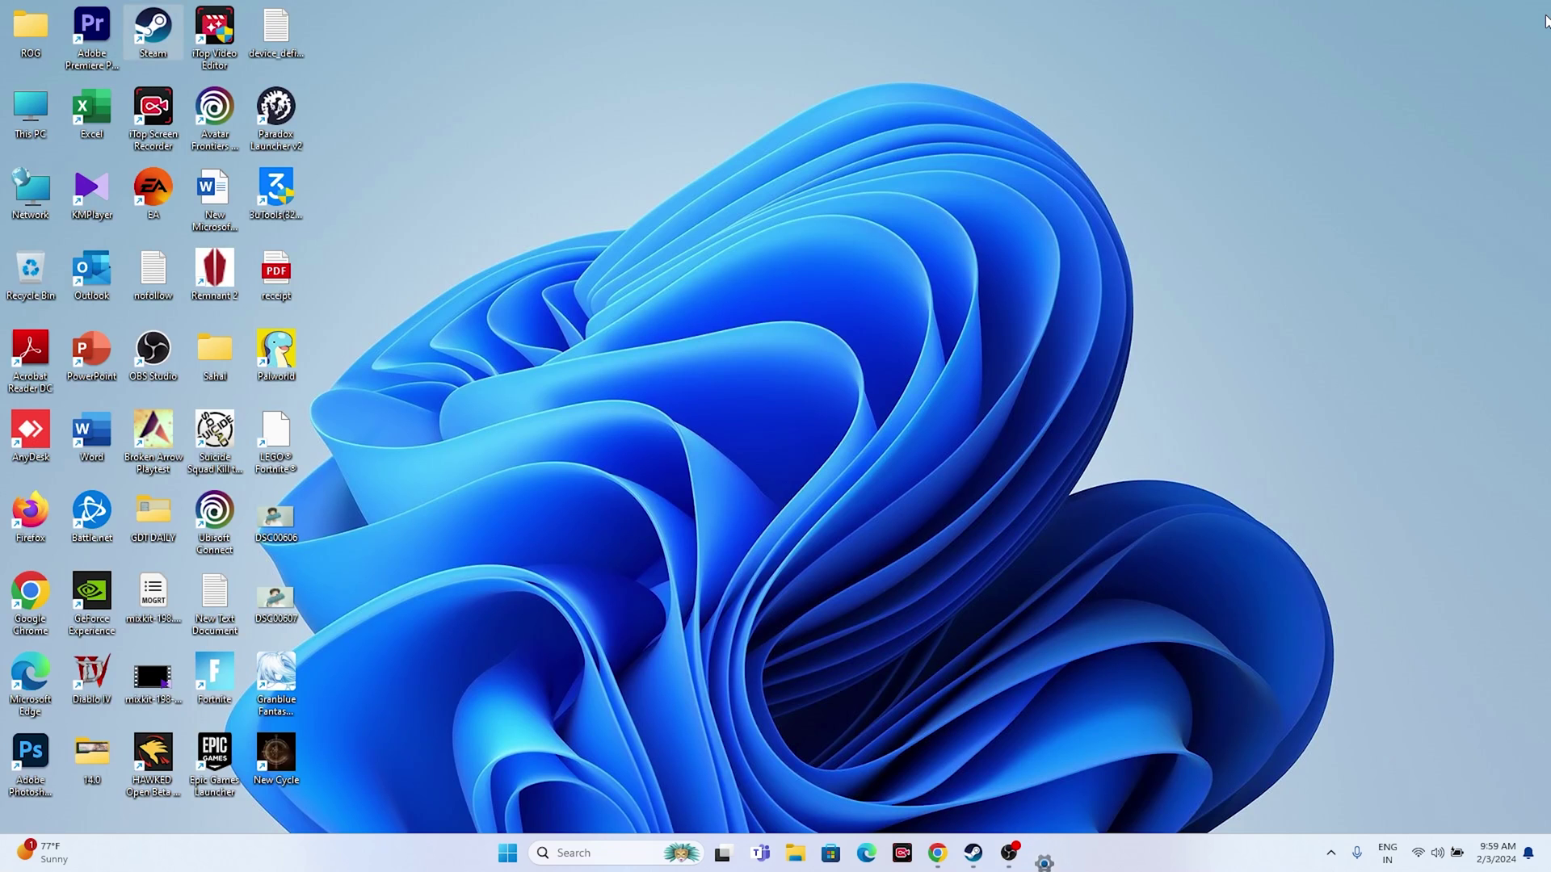
Show the game's Steam library page, and open the My Games folder in Documents to check its contents.
click(990, 853)
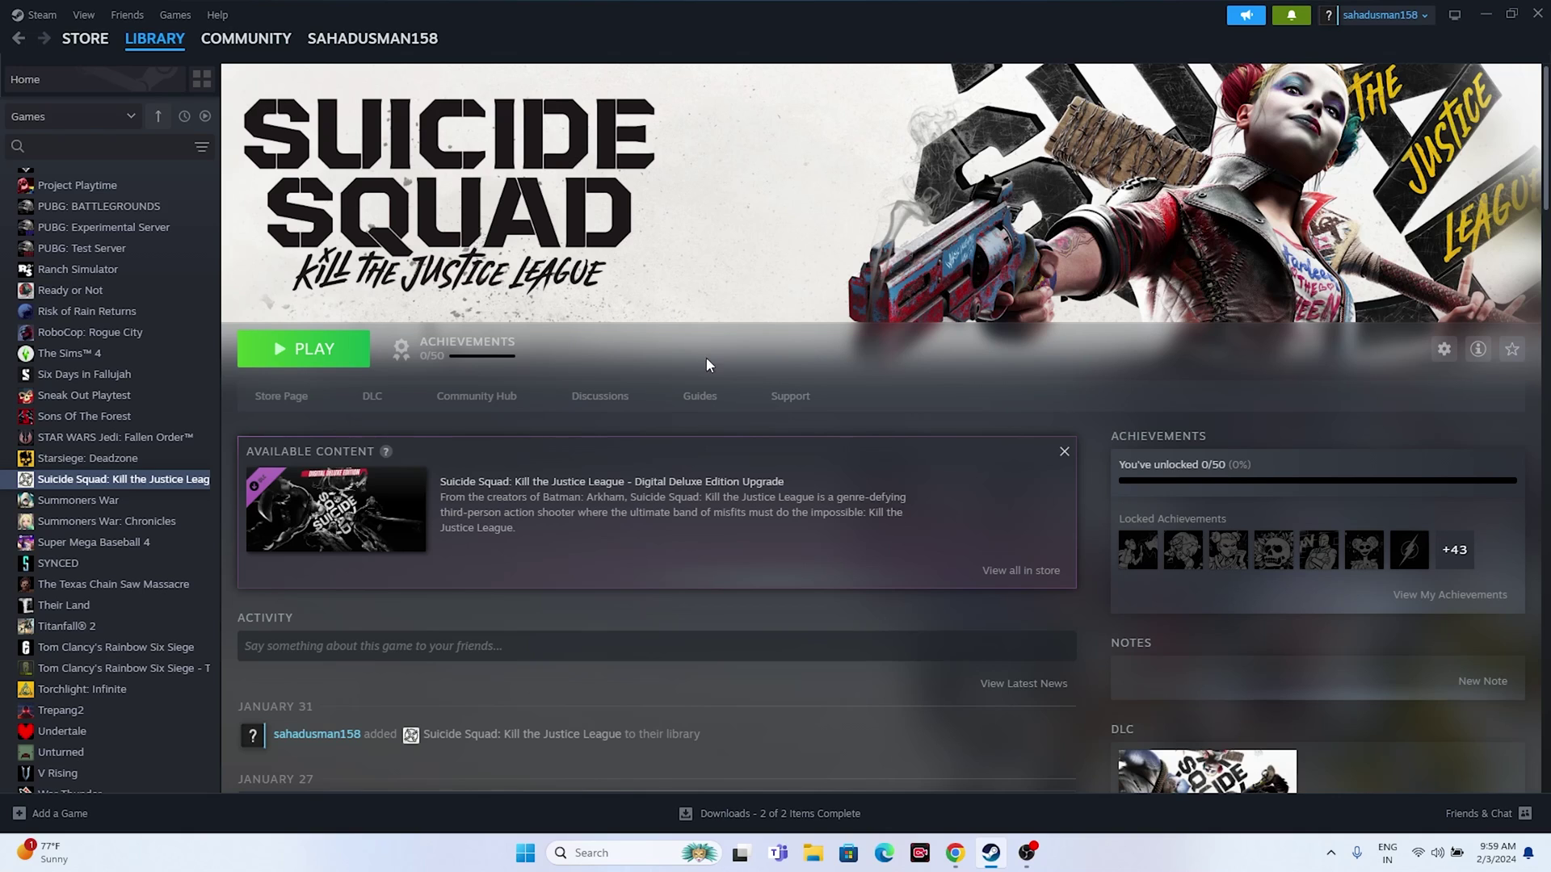
click(812, 853)
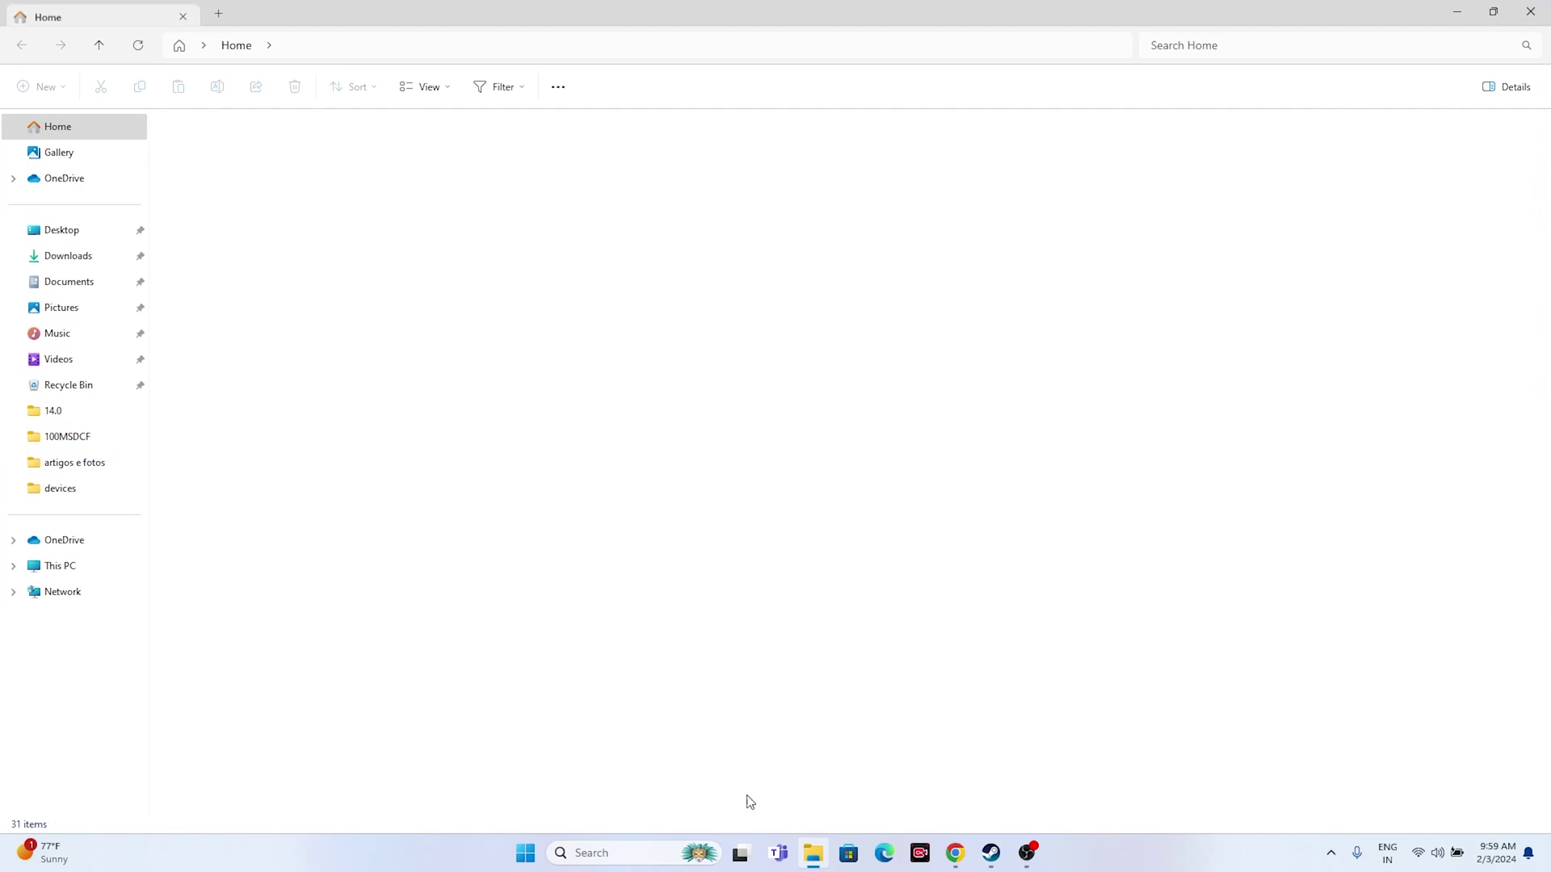
click(103, 564)
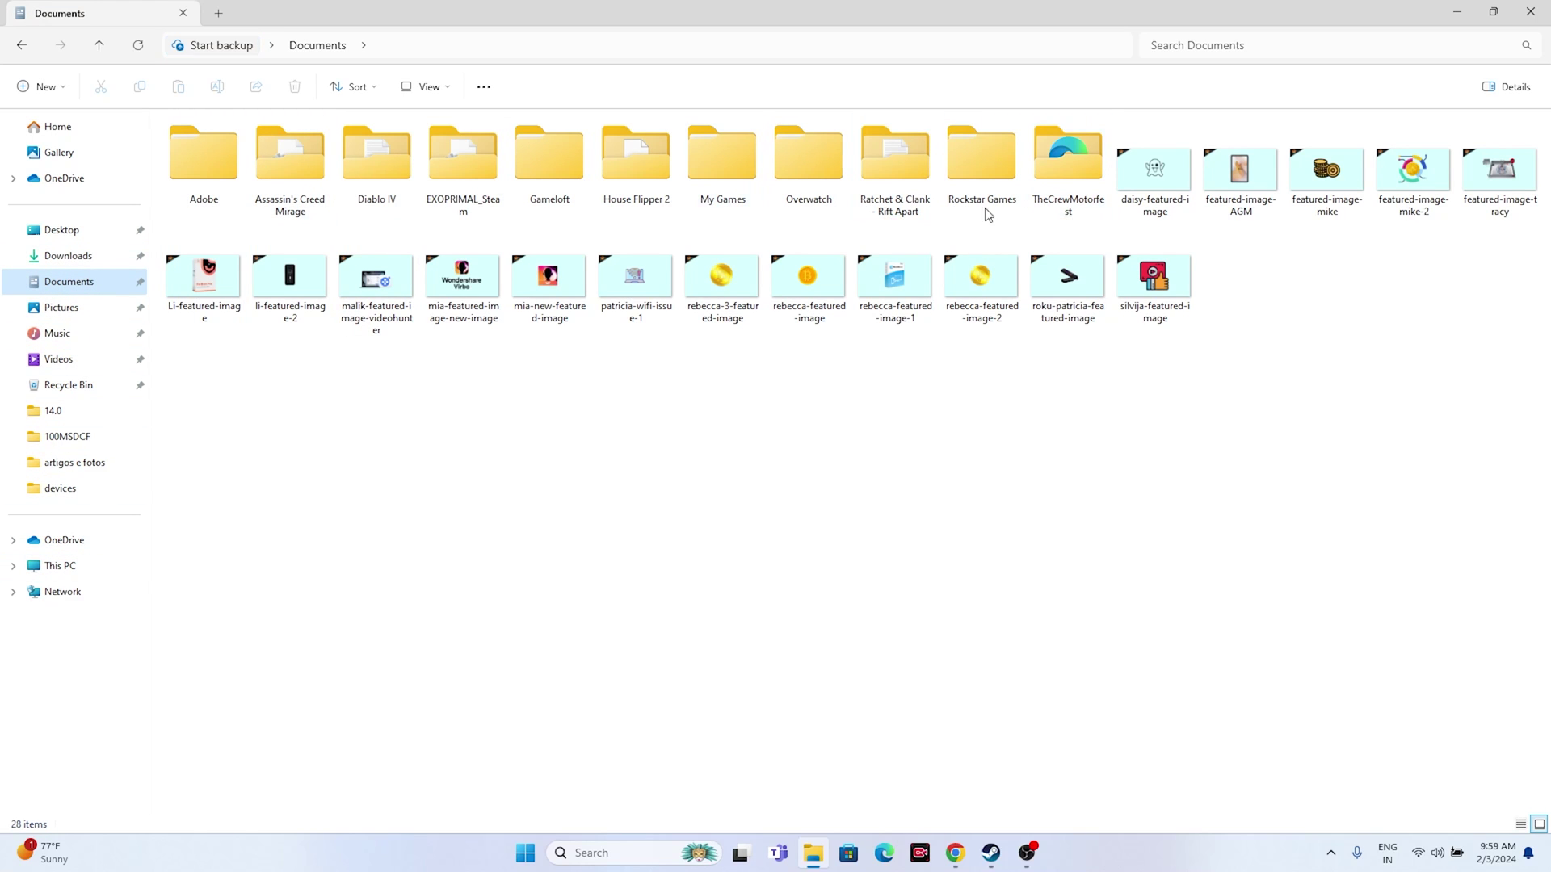
double_click(701, 172)
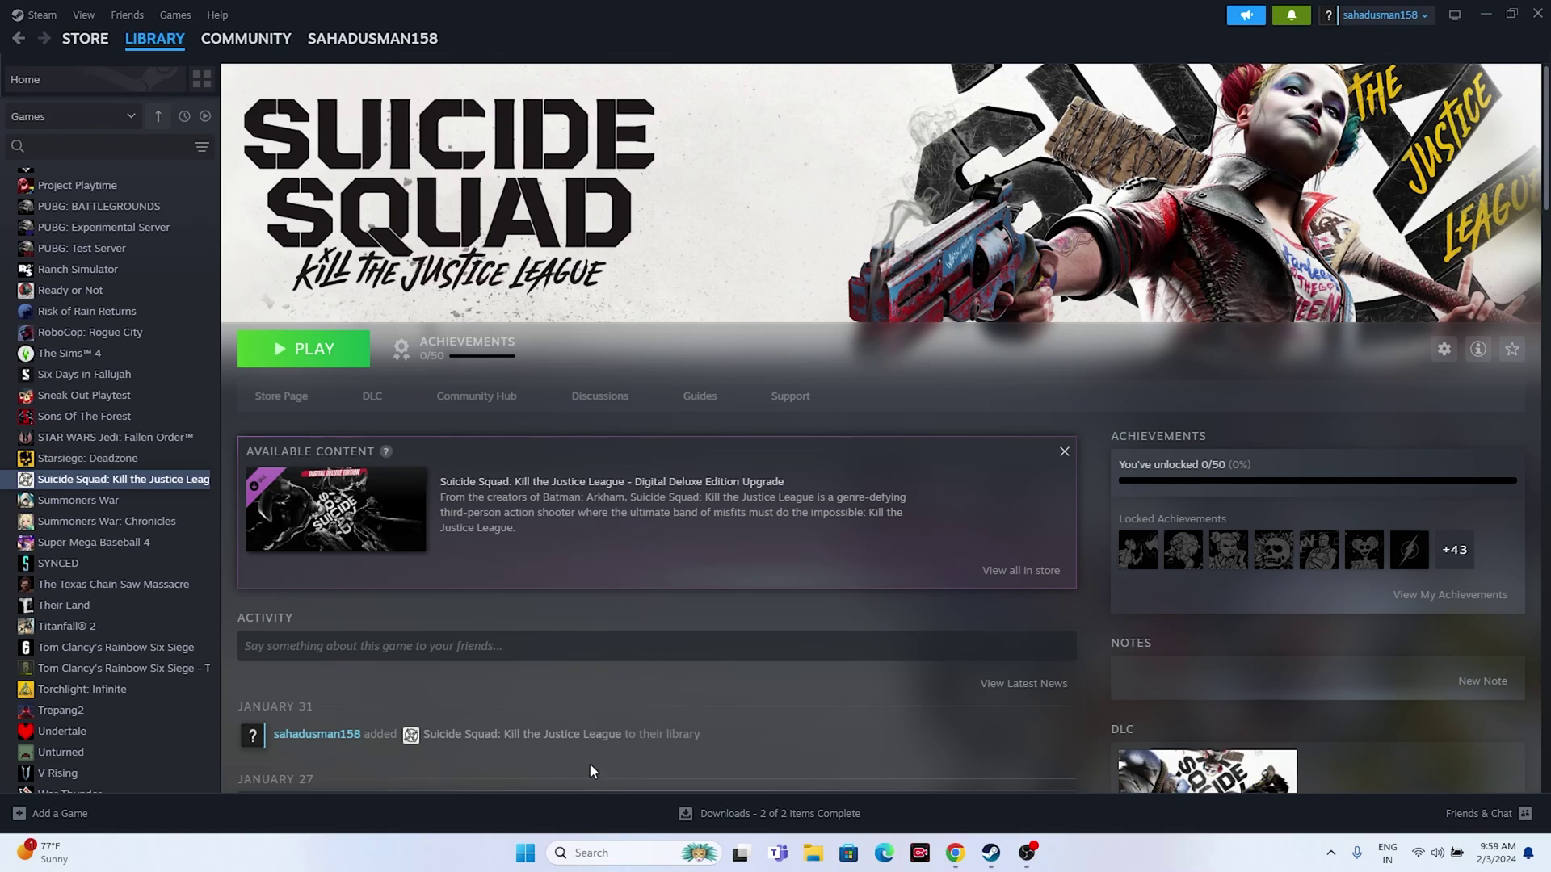
Open the list of apps allowed through Windows Defender Firewall from Control Panel's System and Security settings.
click(590, 851)
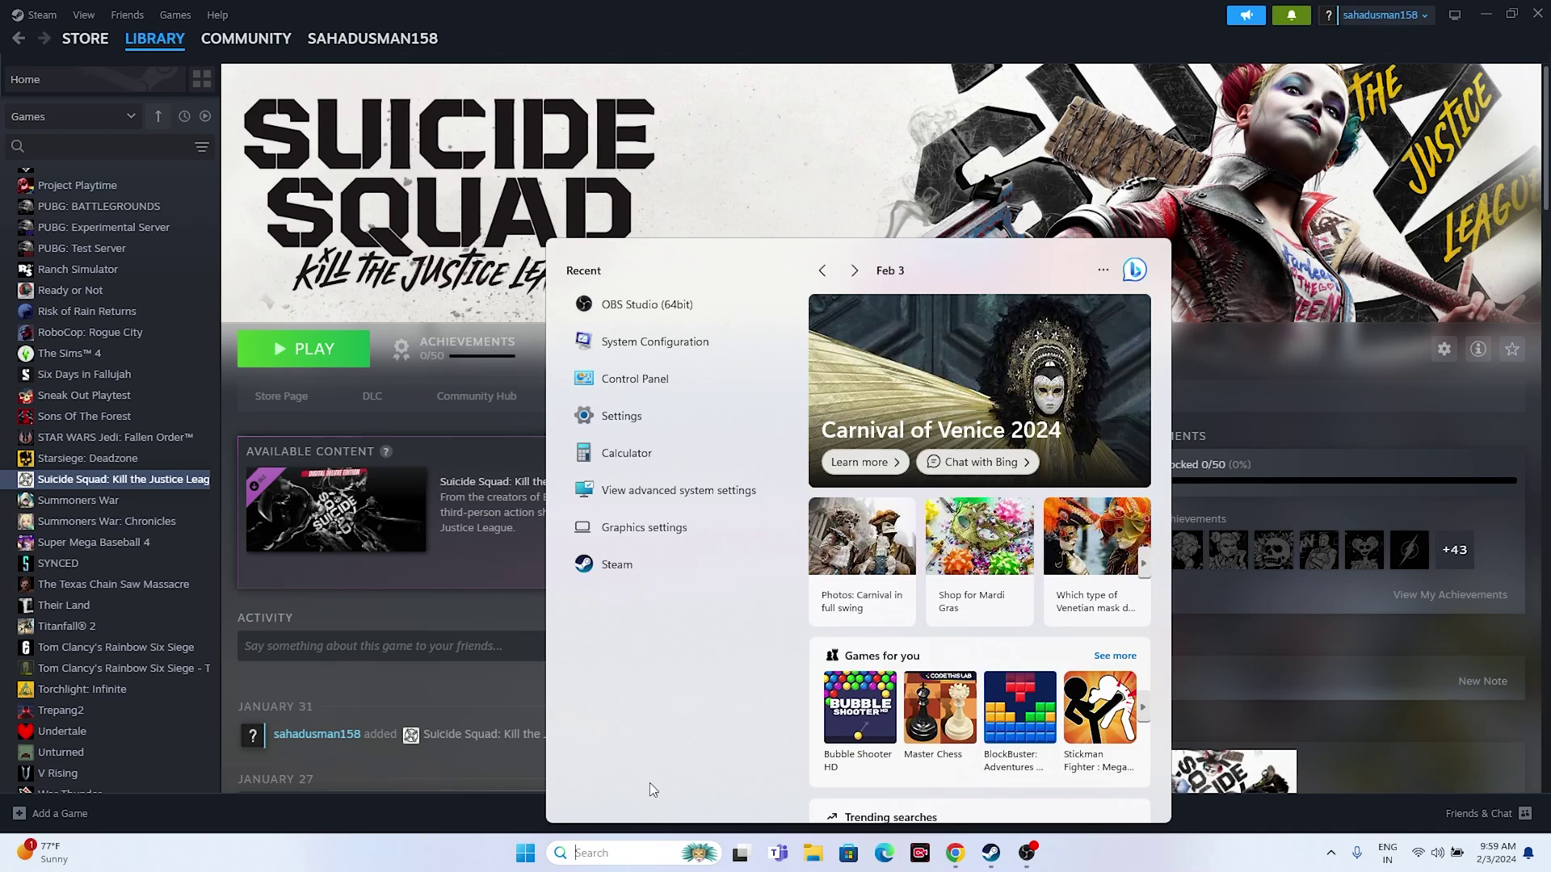
click(671, 376)
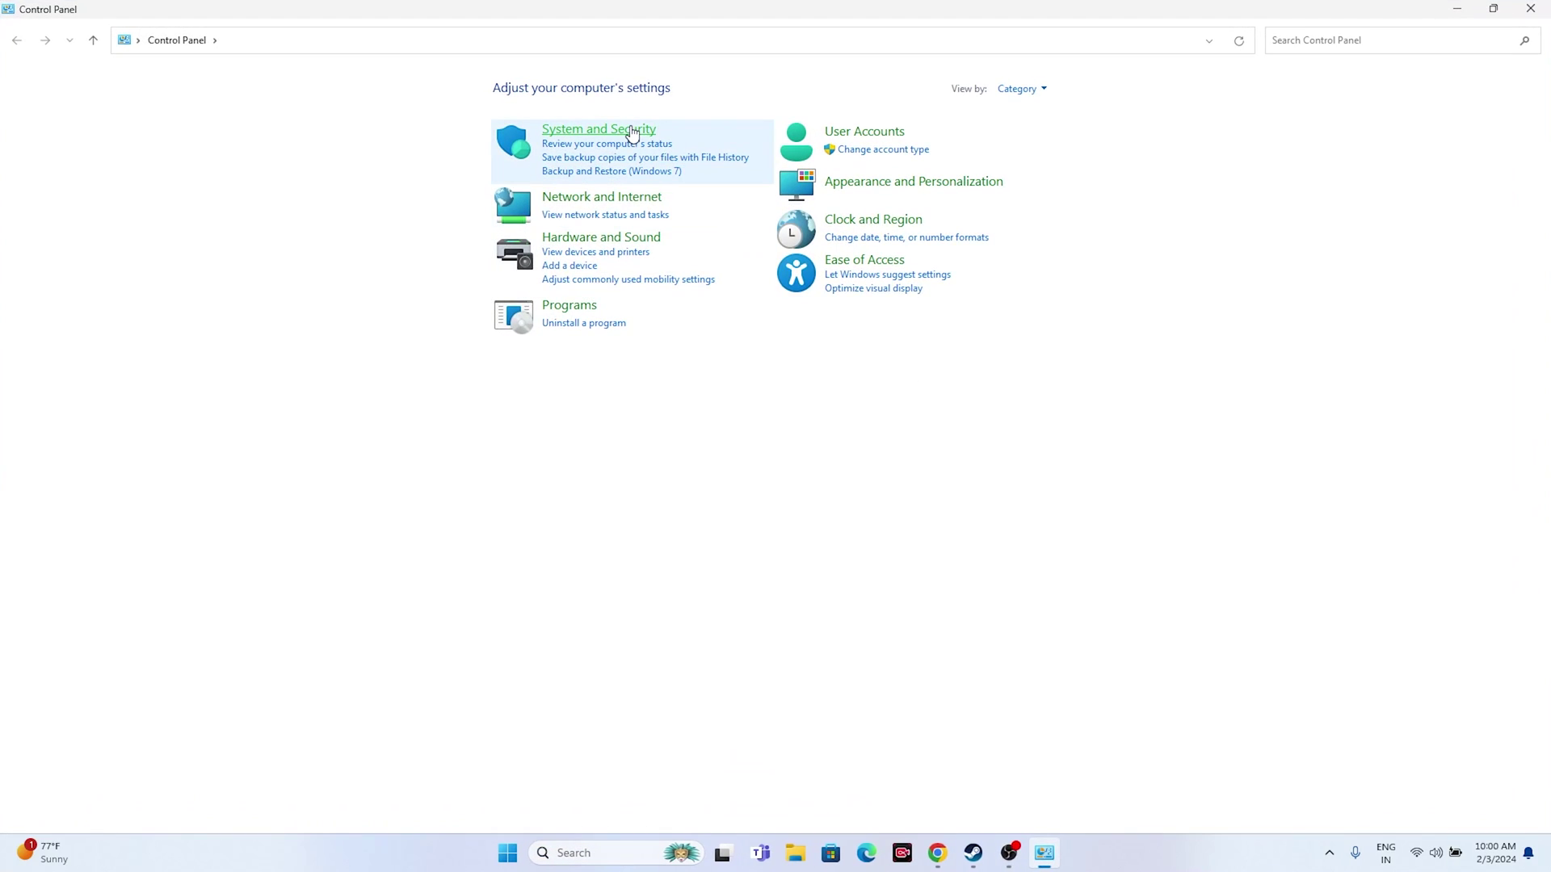
click(628, 132)
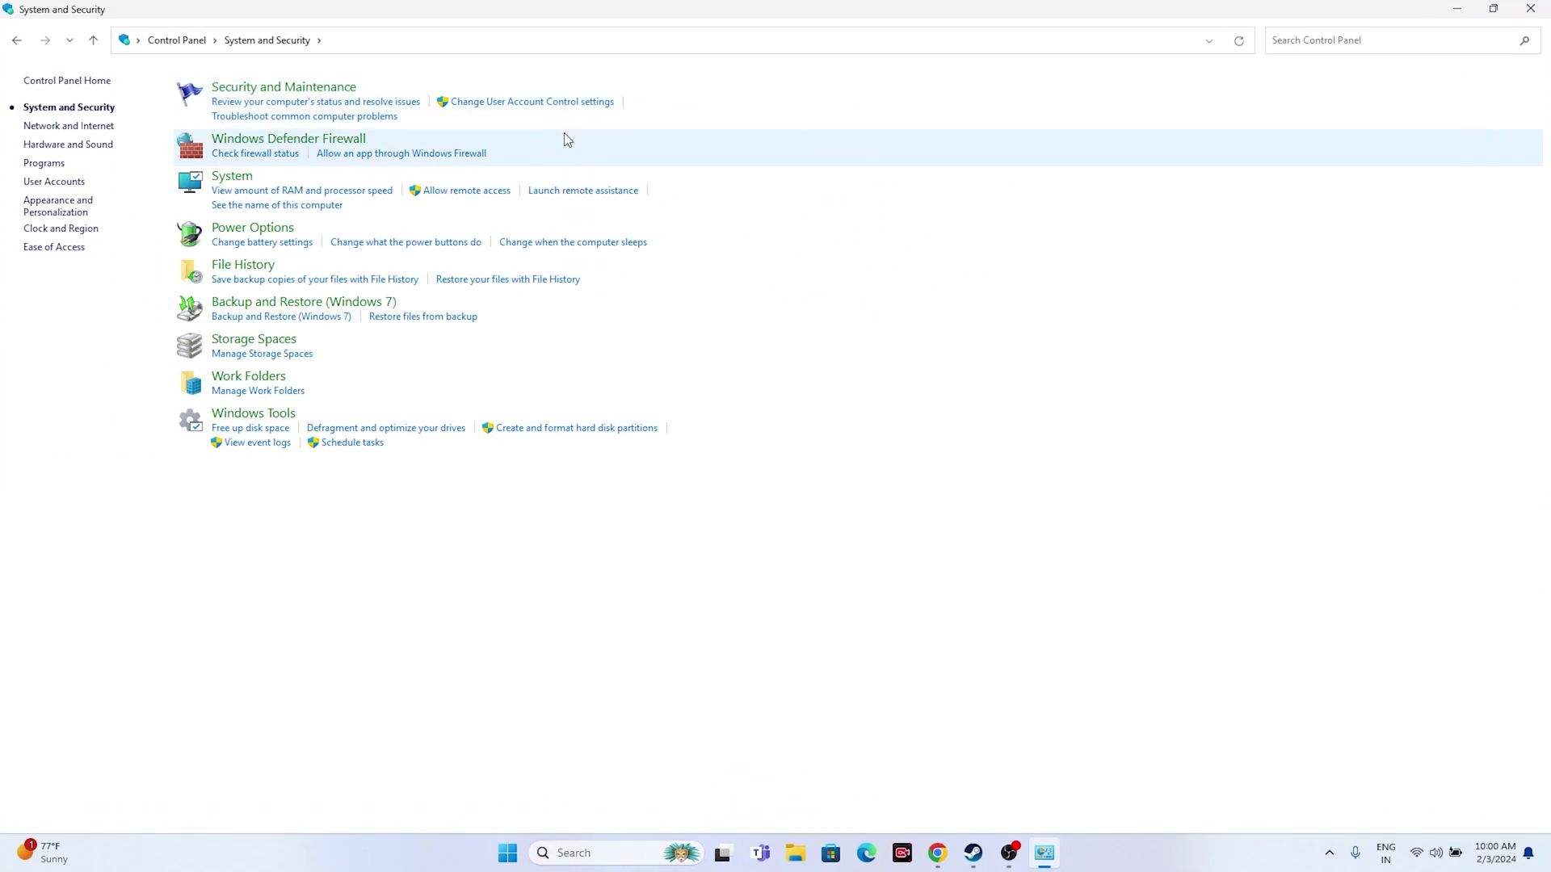
click(313, 143)
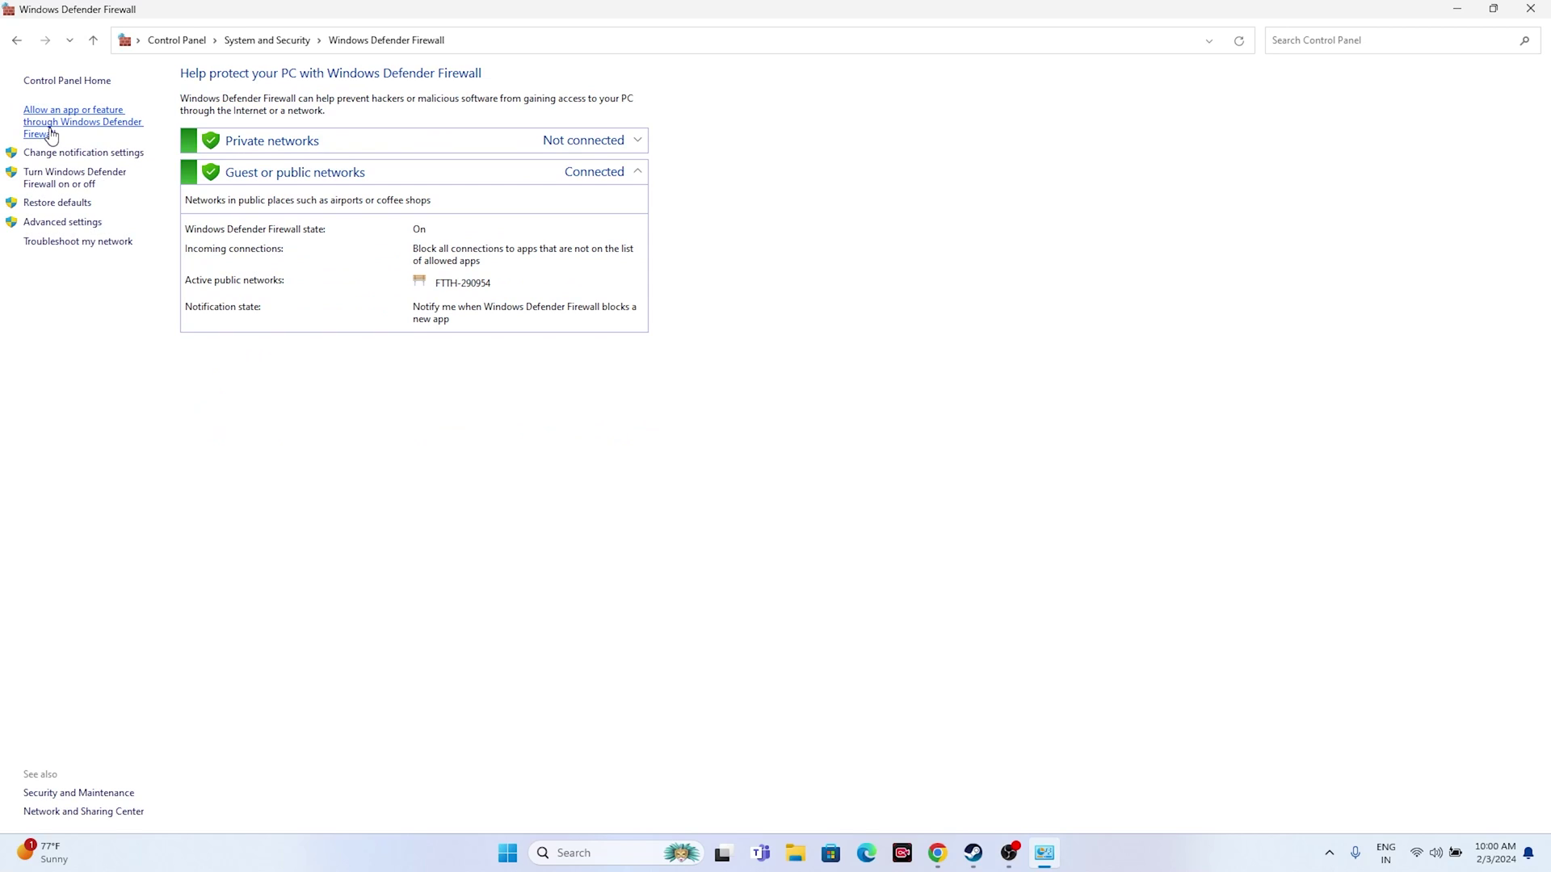
click(50, 134)
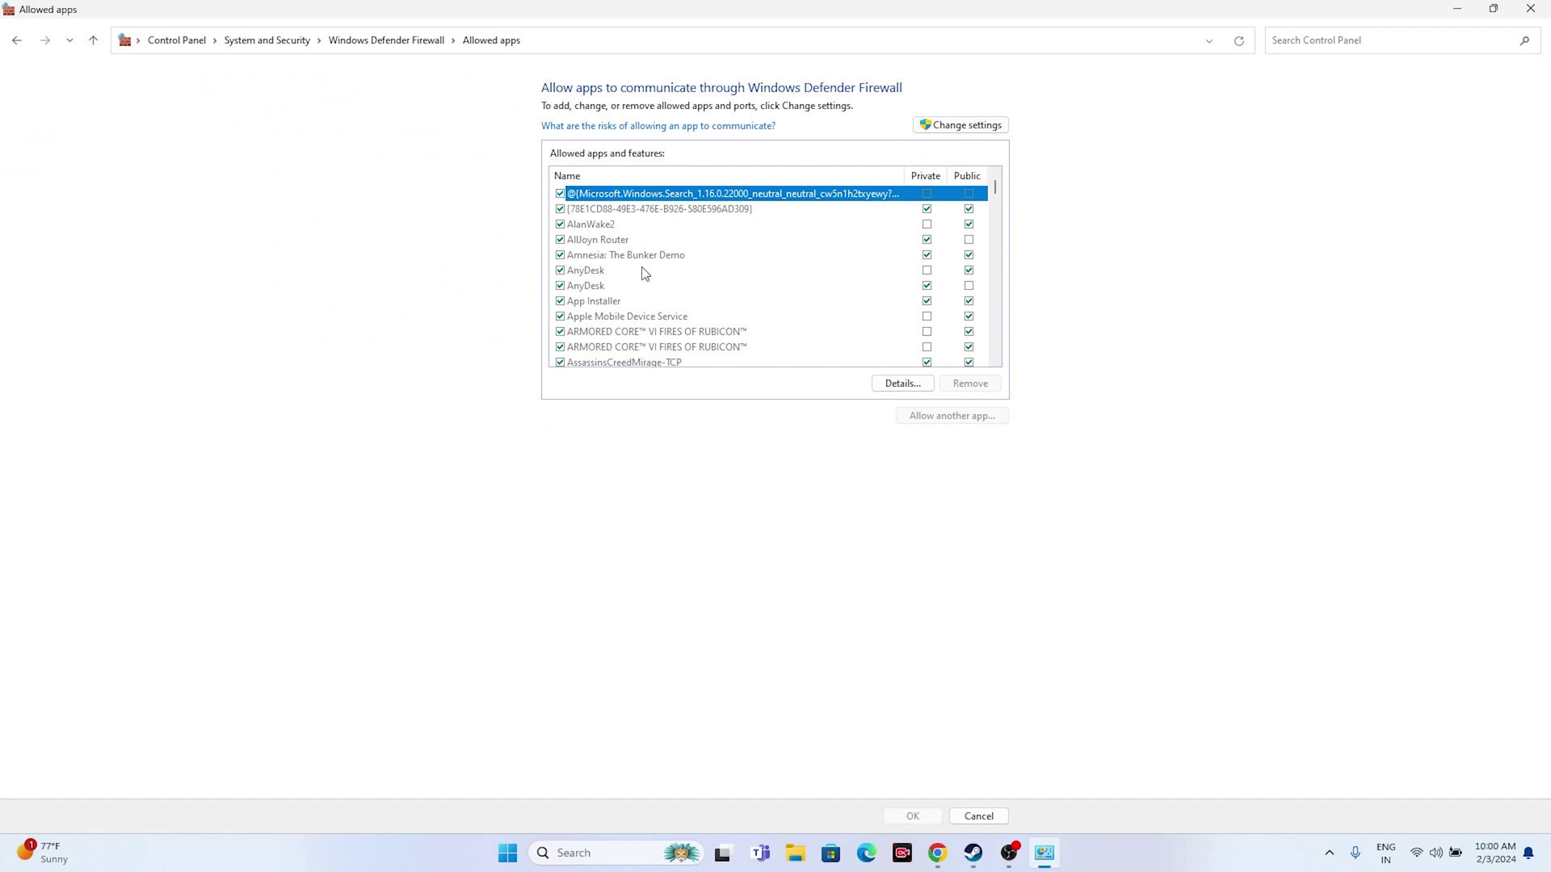
Look through the allowed apps and features for the Suicide Squad: Kill the Justice League entry.
scroll(644, 273, down, 12)
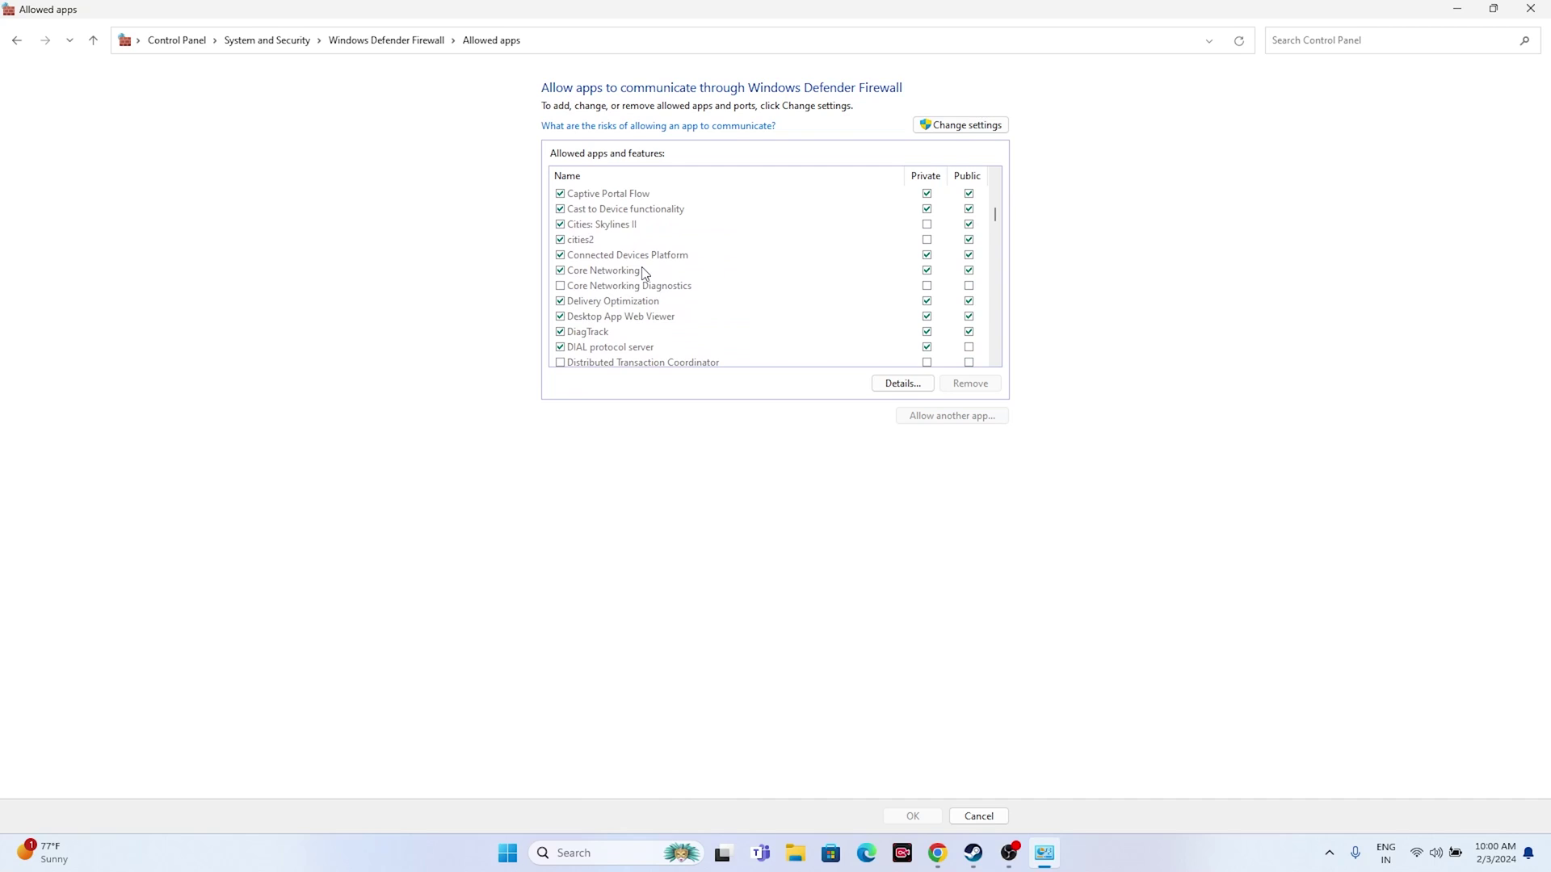
scroll(644, 273, down, 13)
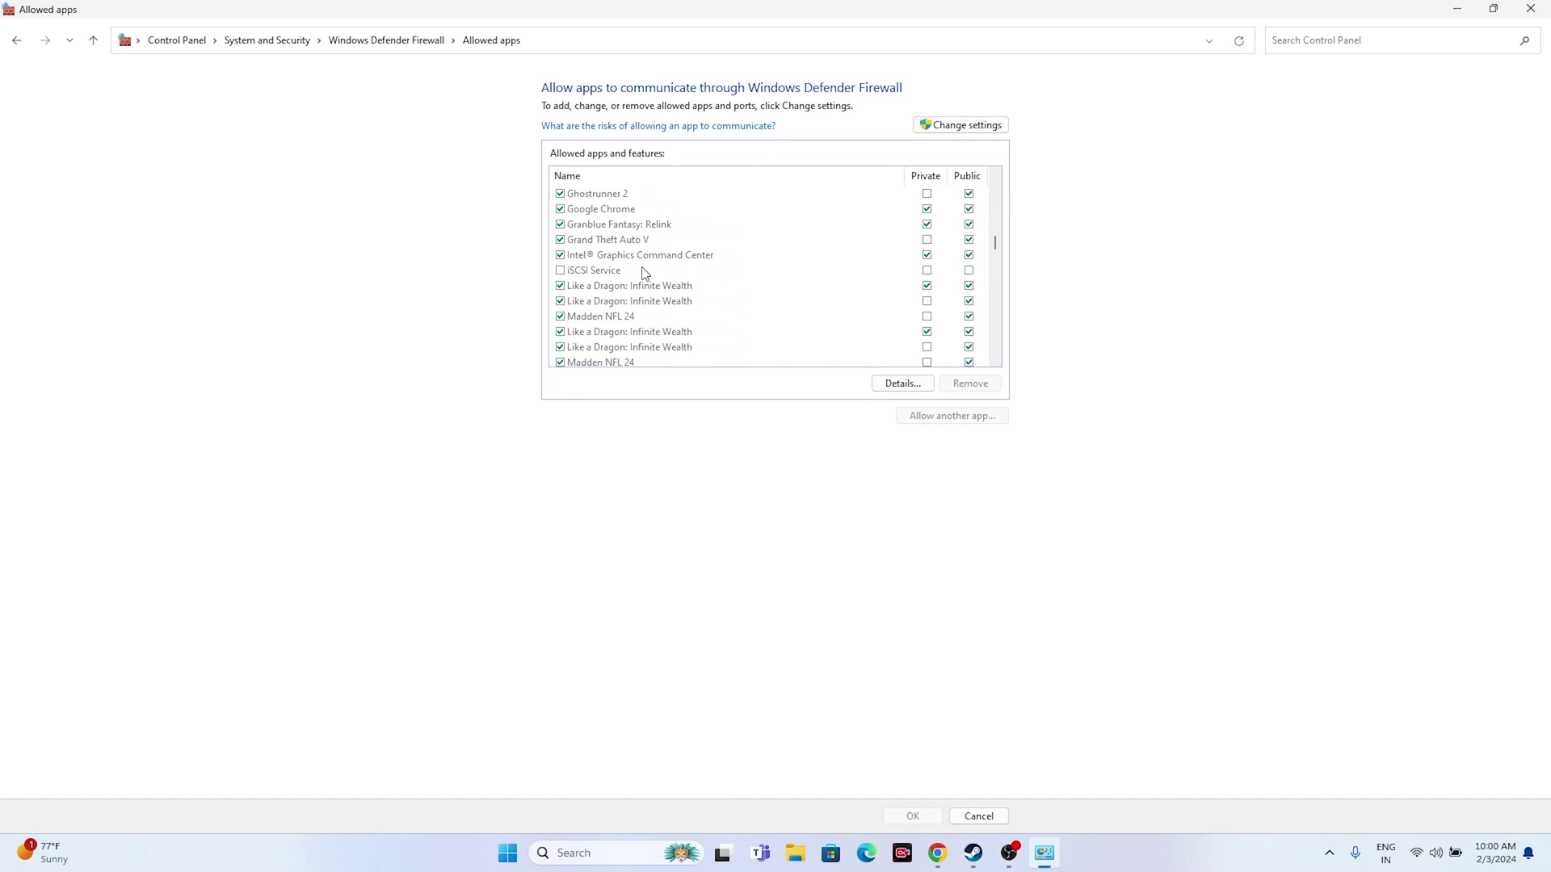
scroll(645, 273, down, 13)
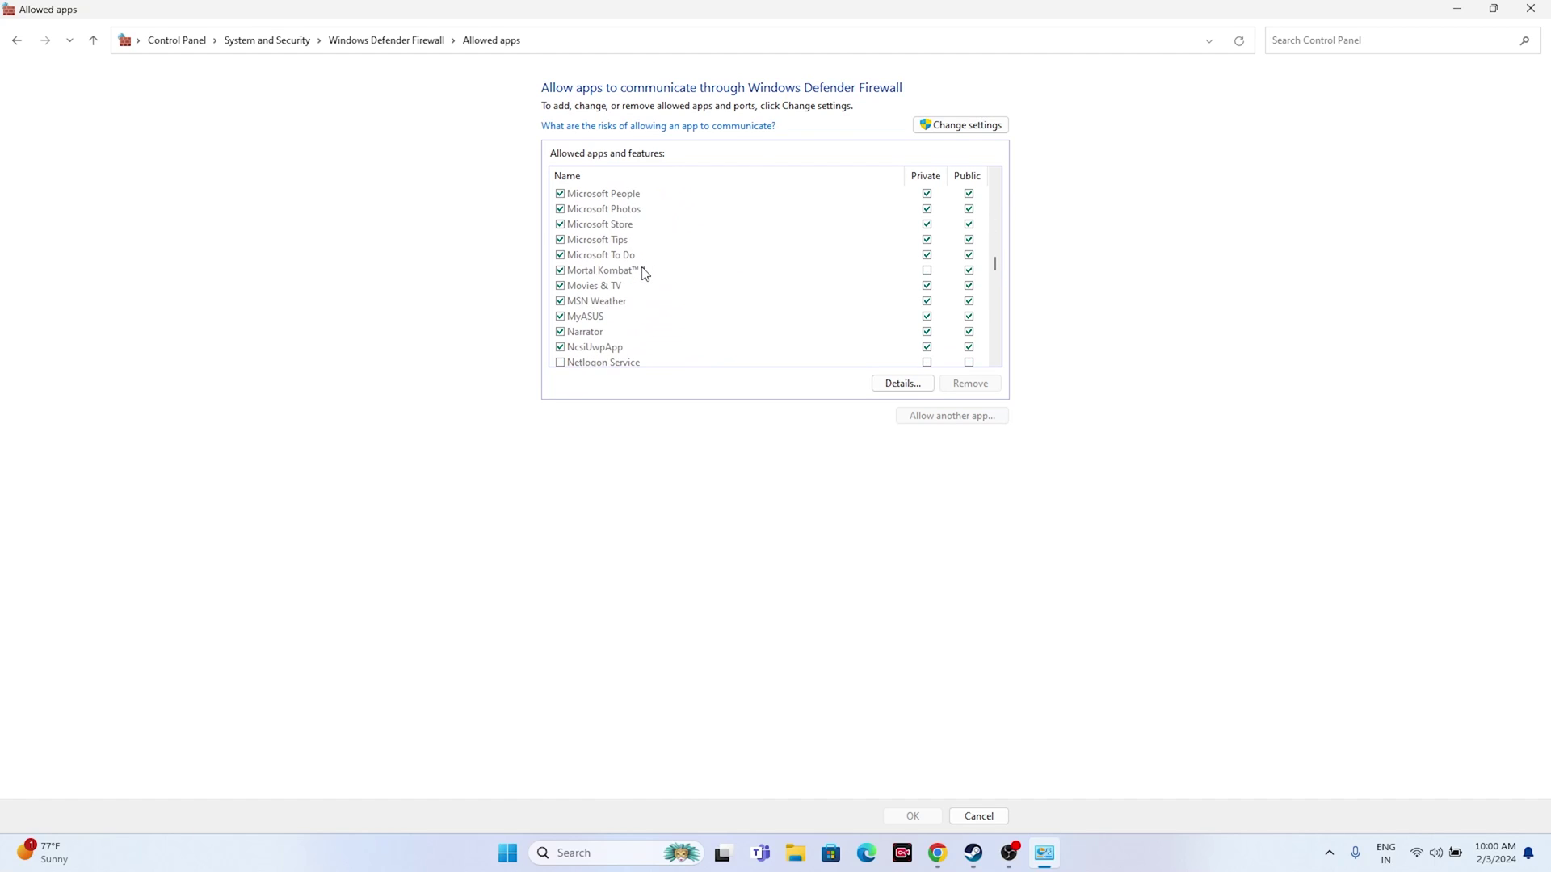
scroll(645, 273, down, 13)
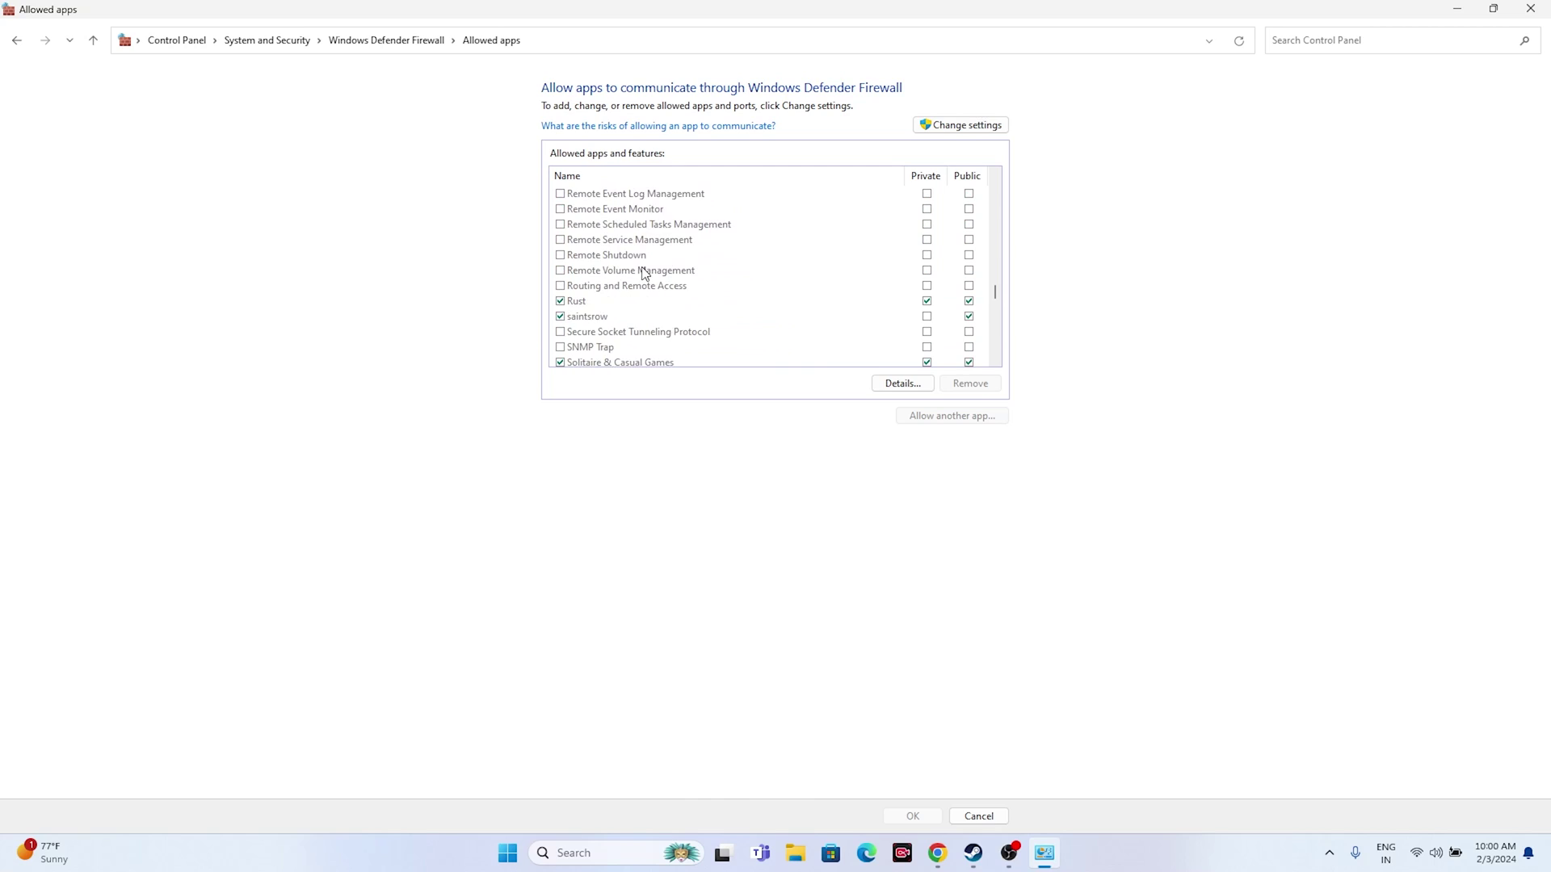
scroll(645, 274, down, 1)
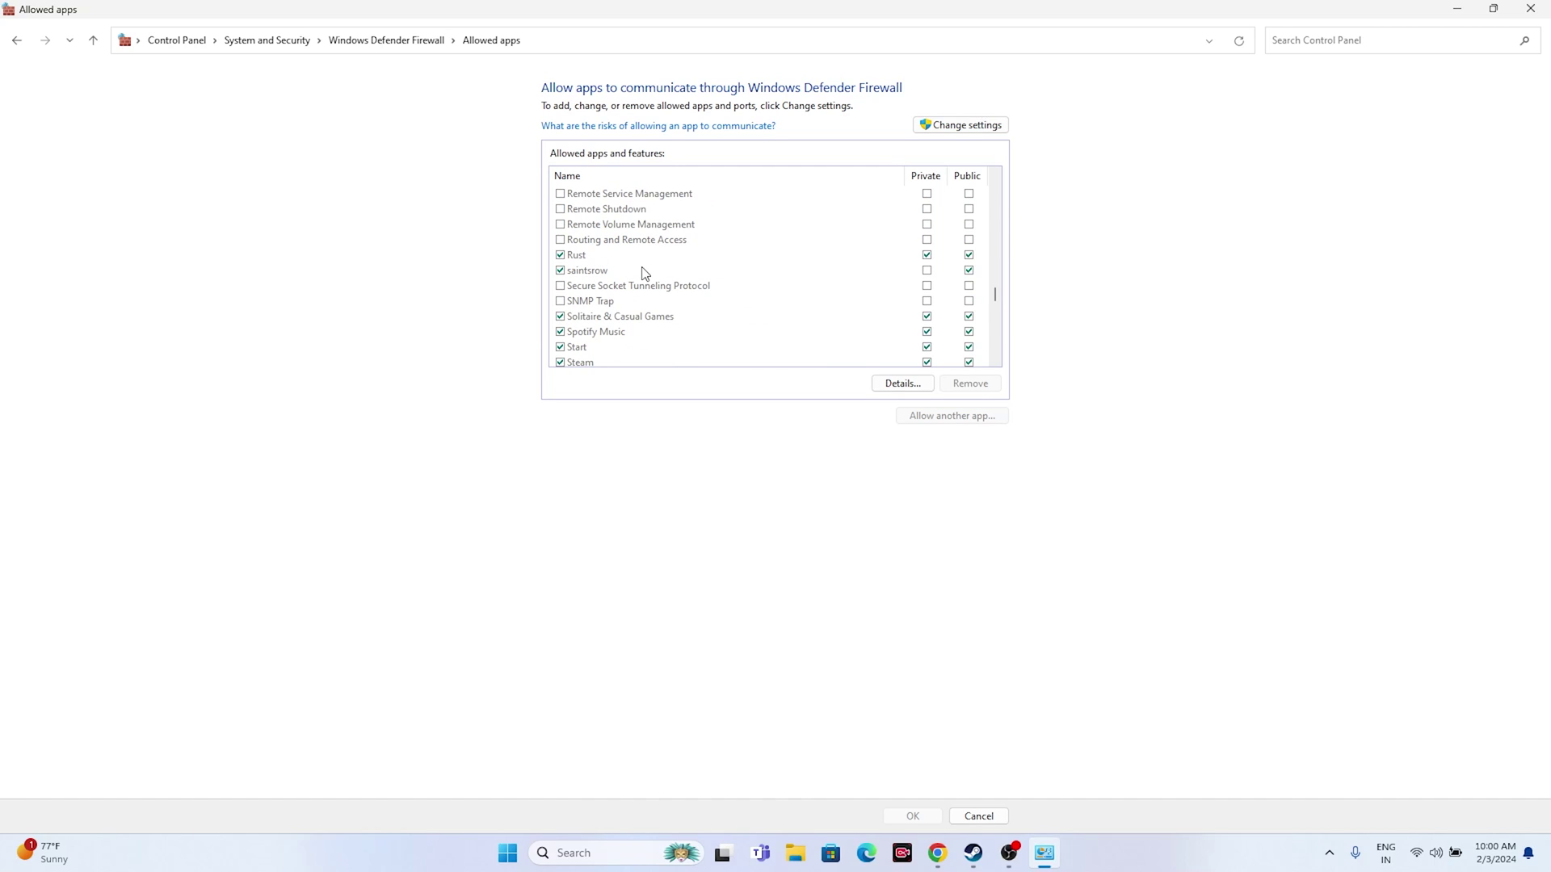
scroll(630, 271, down, 3)
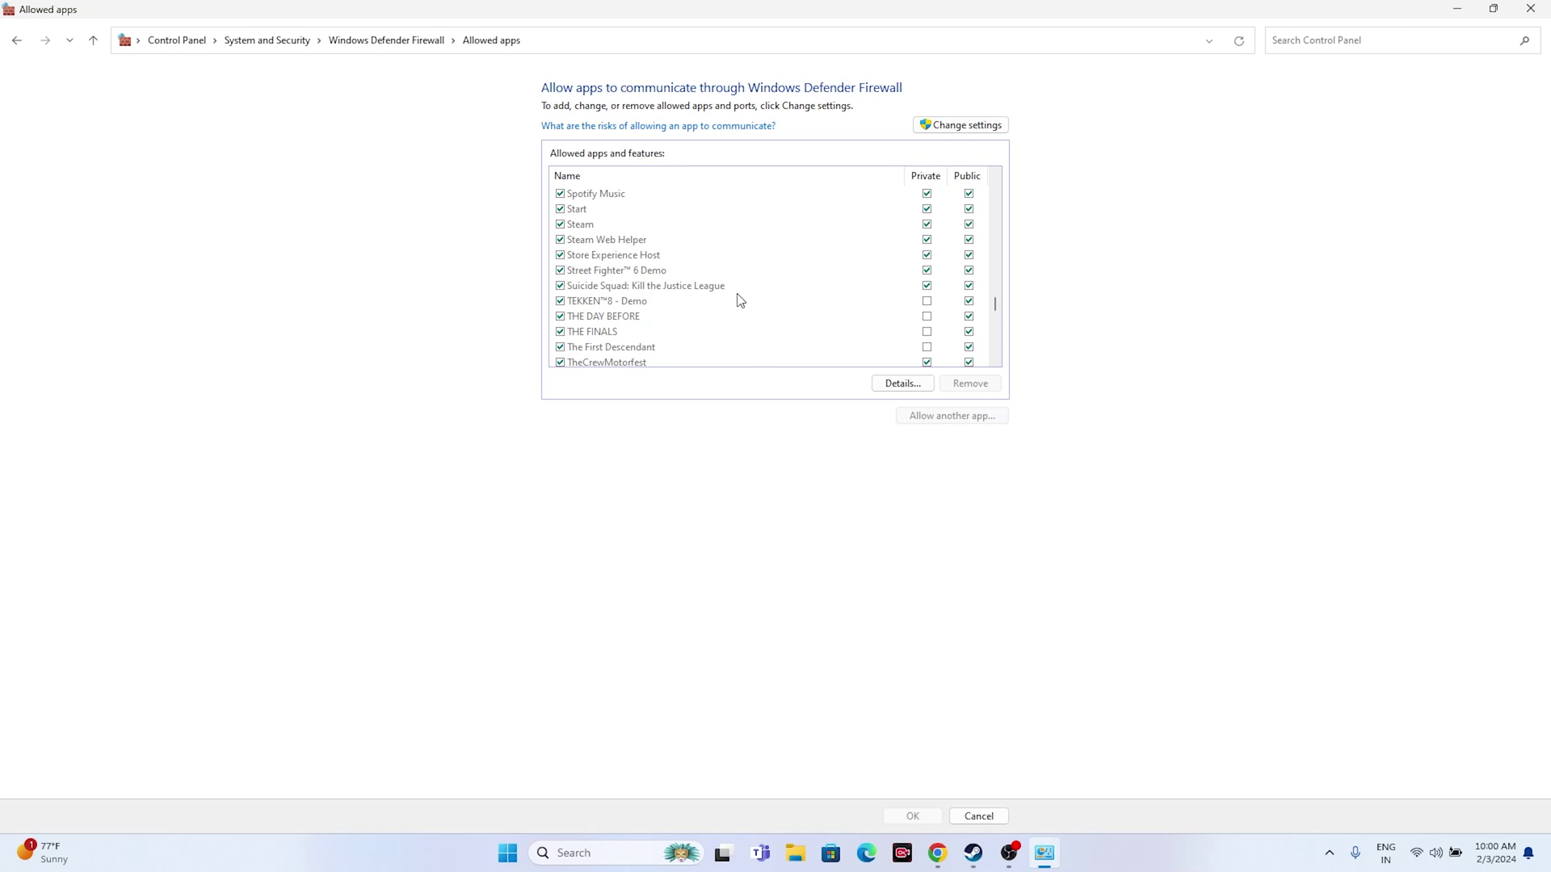
Enable changes to the allowed apps and start browsing for another app to allow through the firewall.
click(970, 129)
click(969, 419)
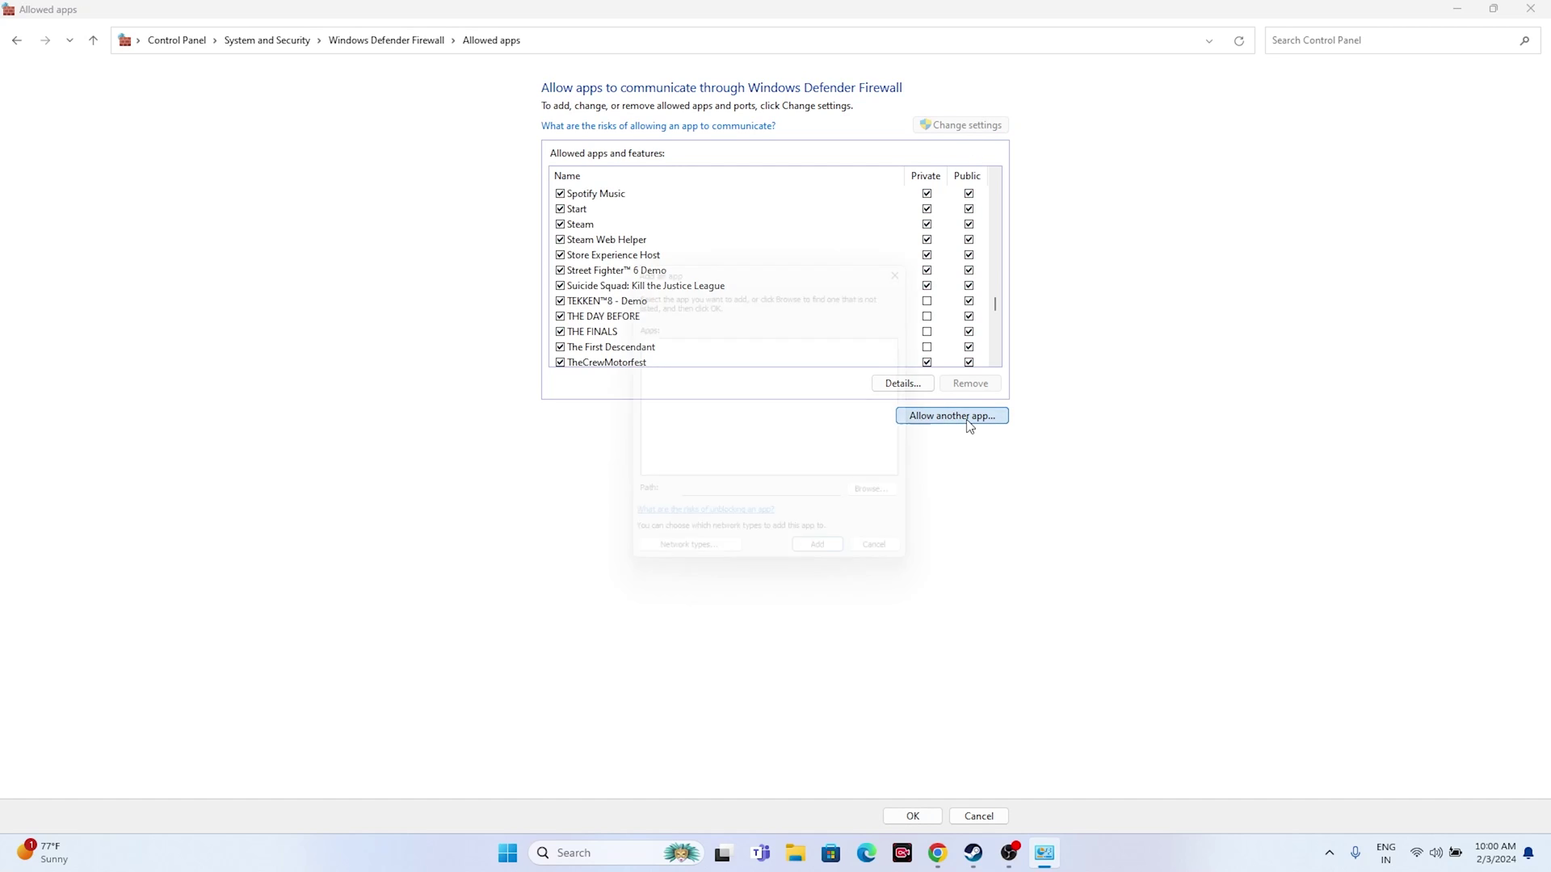
click(893, 504)
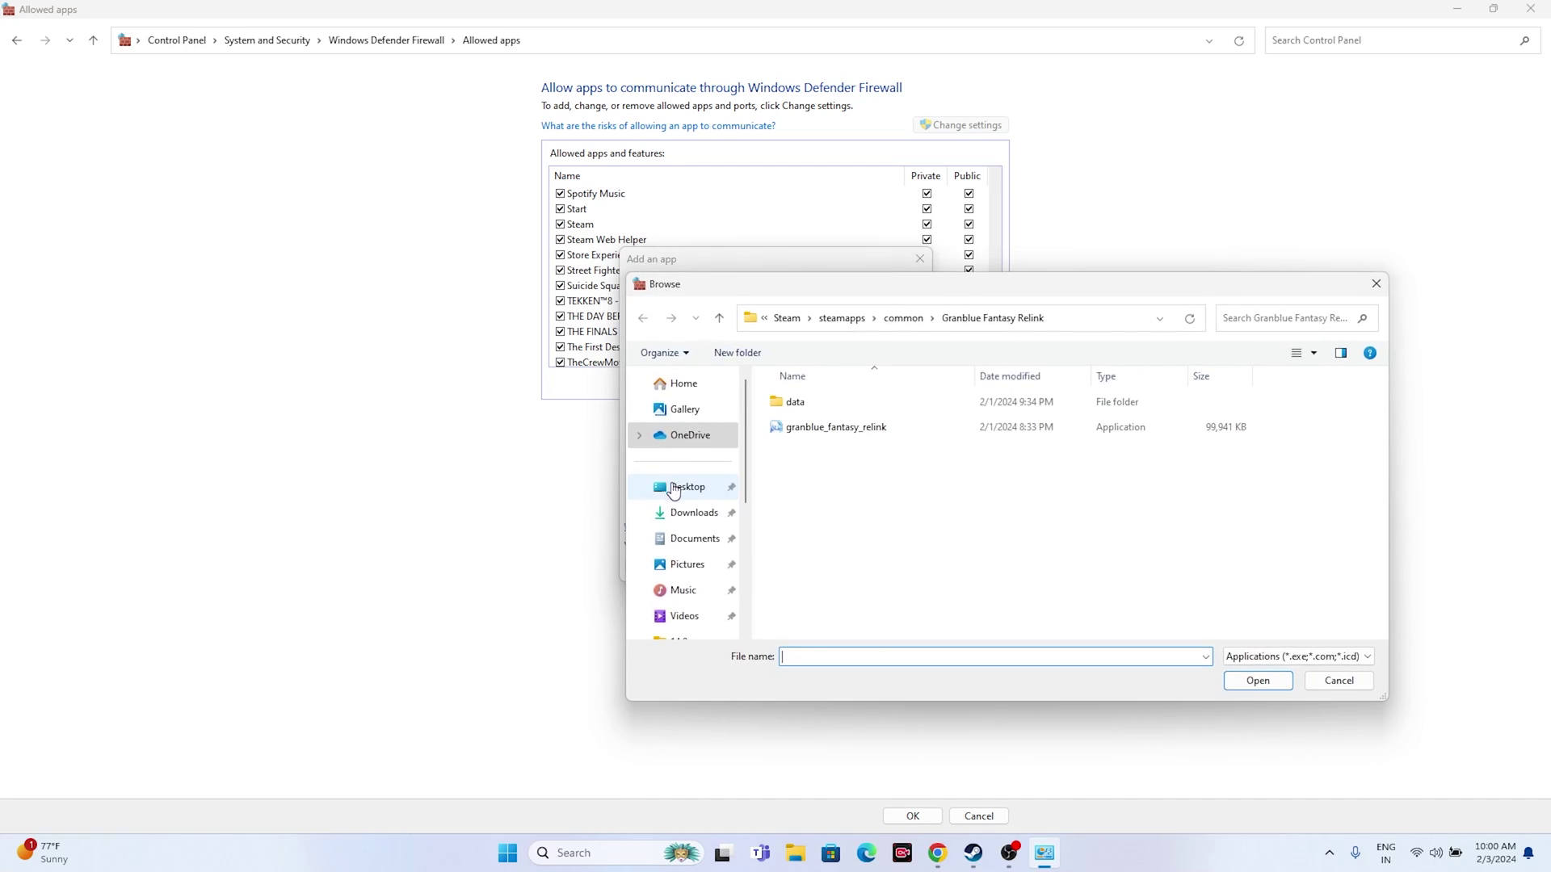
Browse to Steam's steamapps\common folder under Program Files (x86) on Local Disk (C:).
scroll(693, 495, down, 3)
scroll(695, 557, down, 2)
click(696, 557)
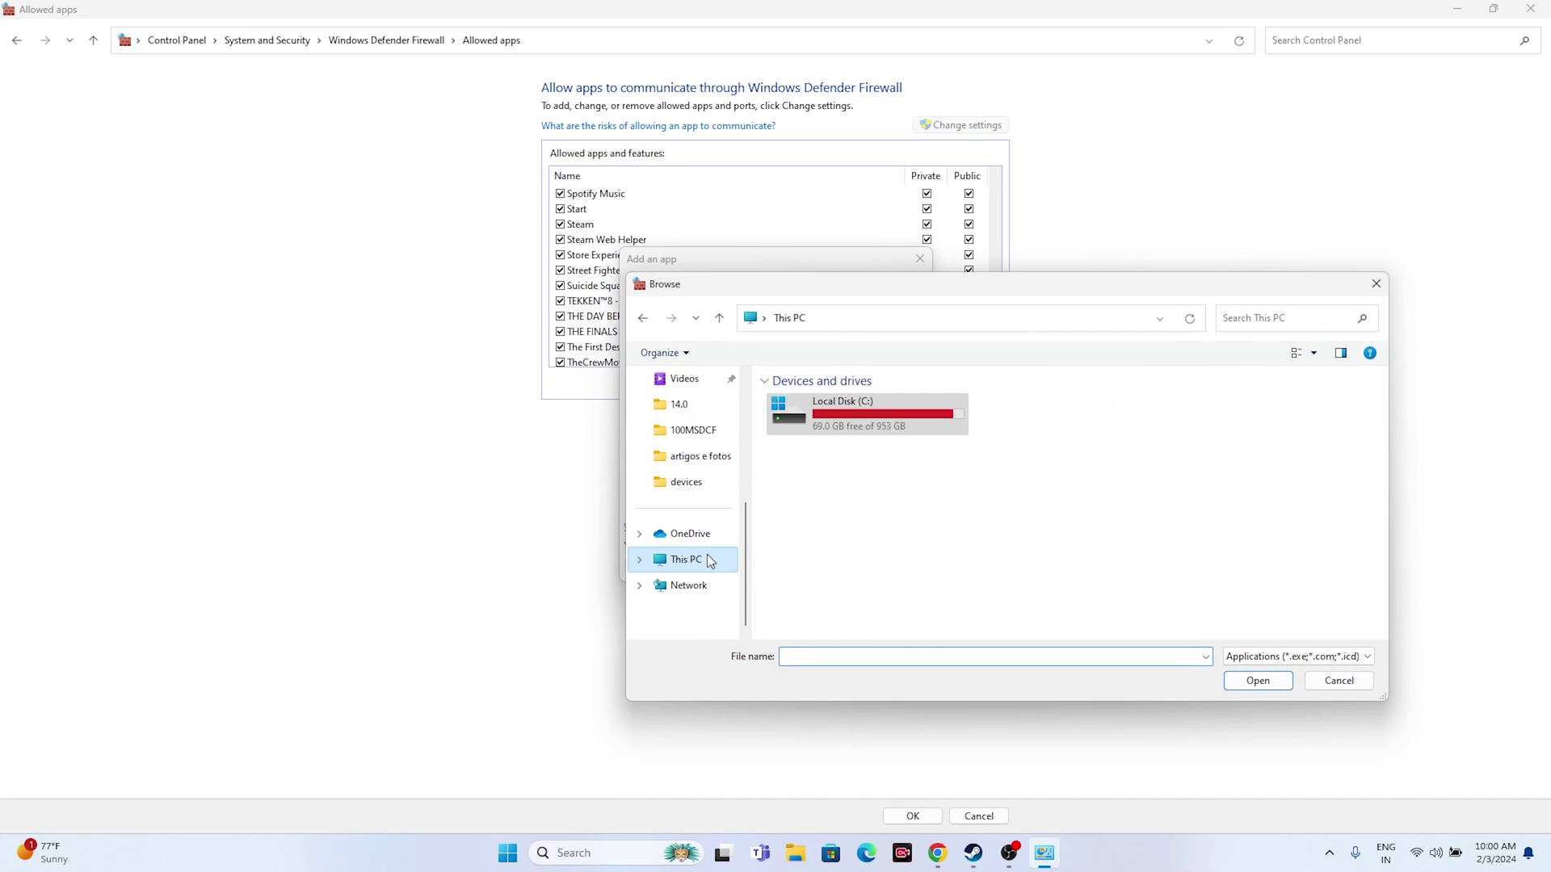
double_click(848, 429)
double_click(841, 553)
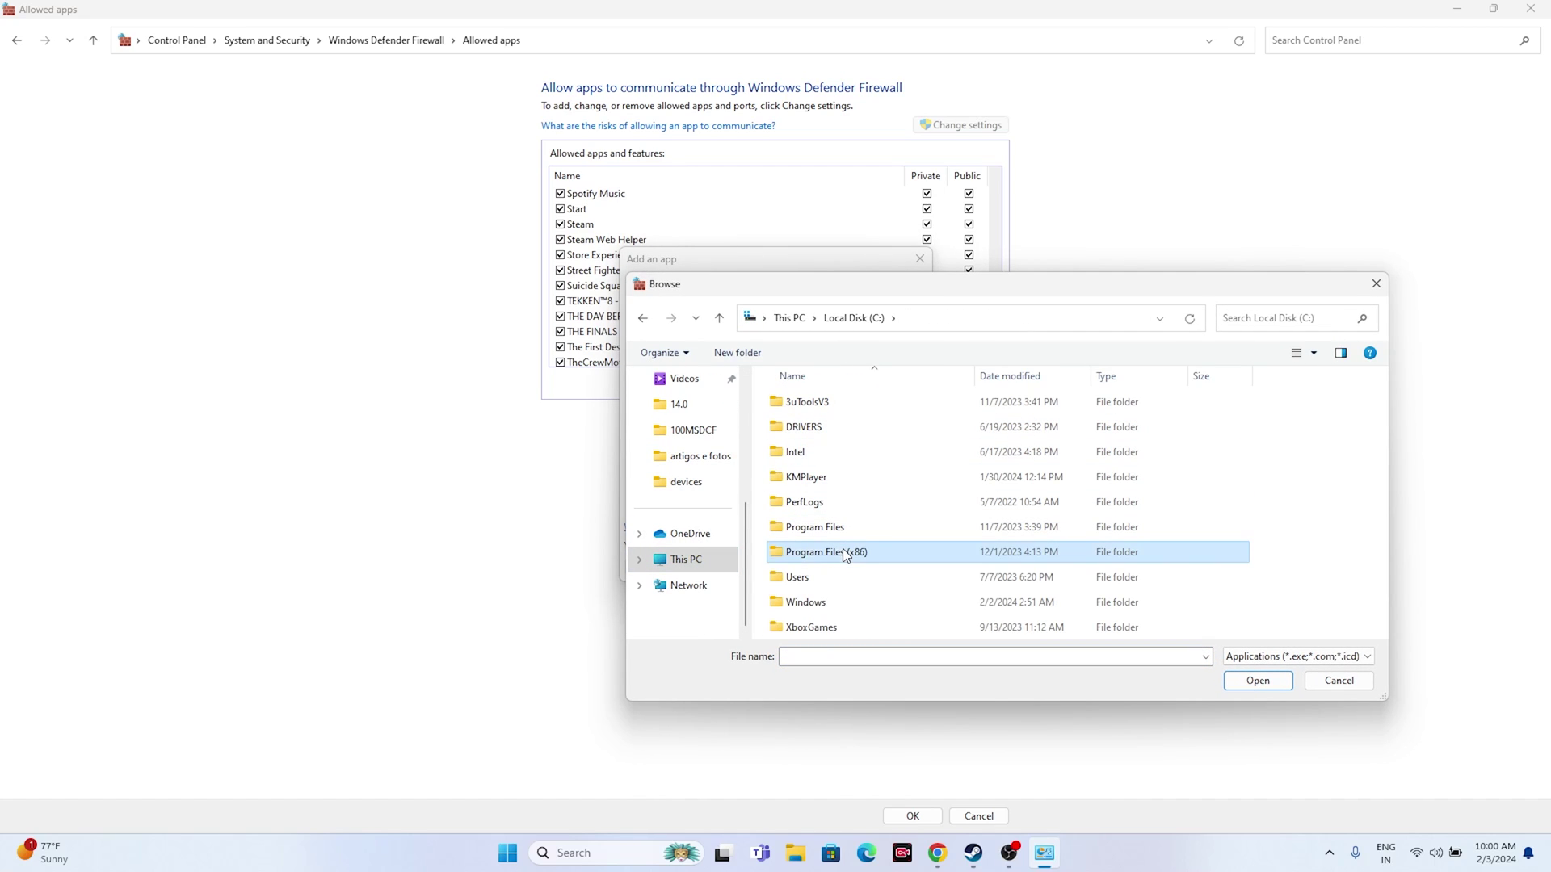
scroll(846, 473, down, 4)
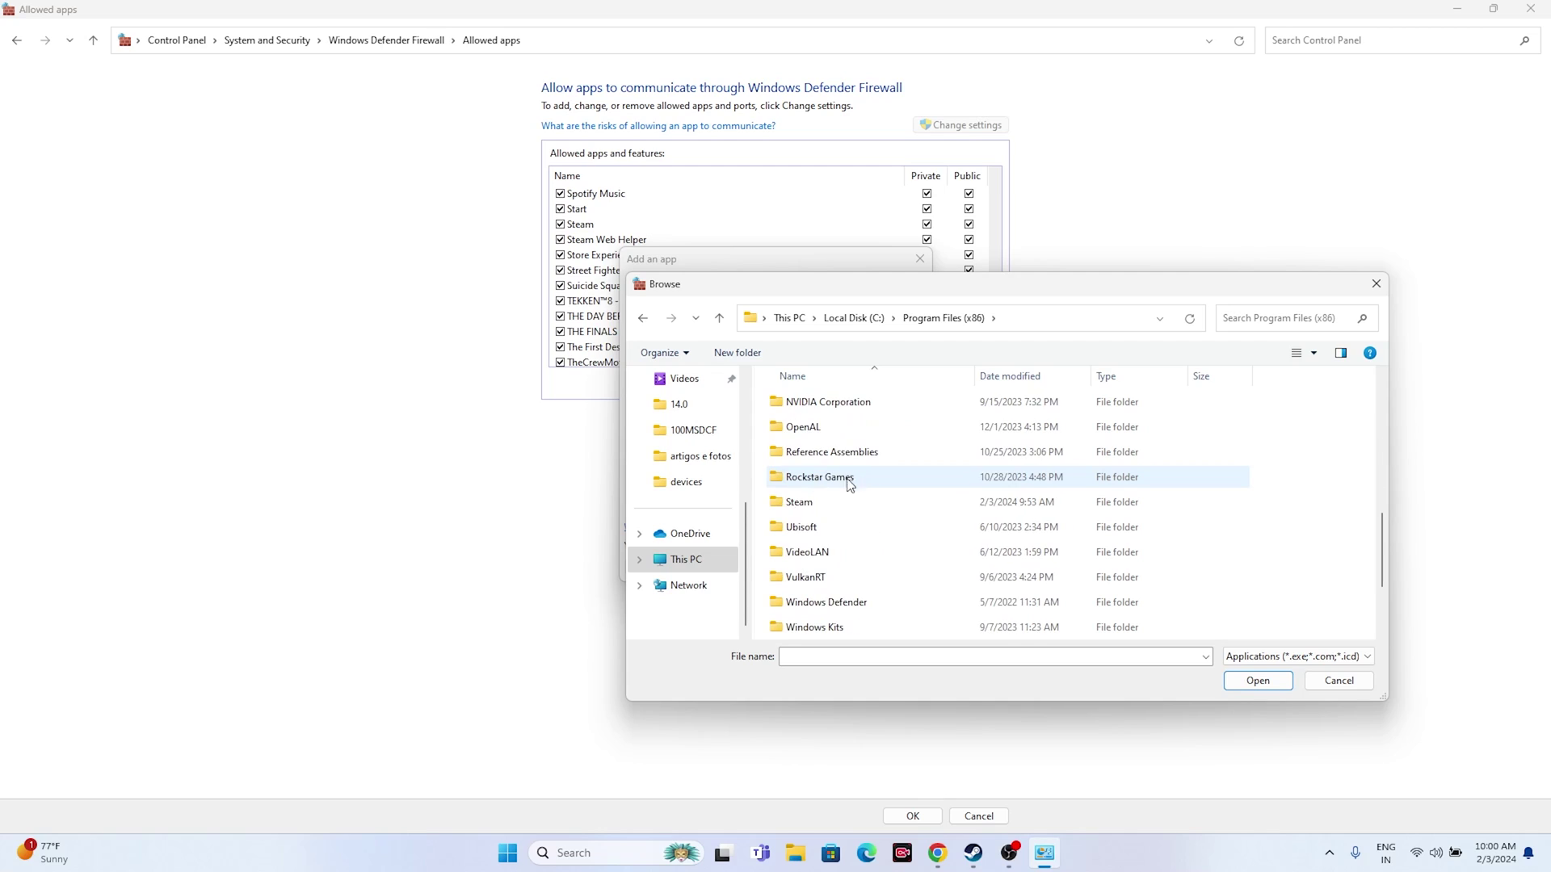
double_click(837, 498)
scroll(844, 473, down, 1)
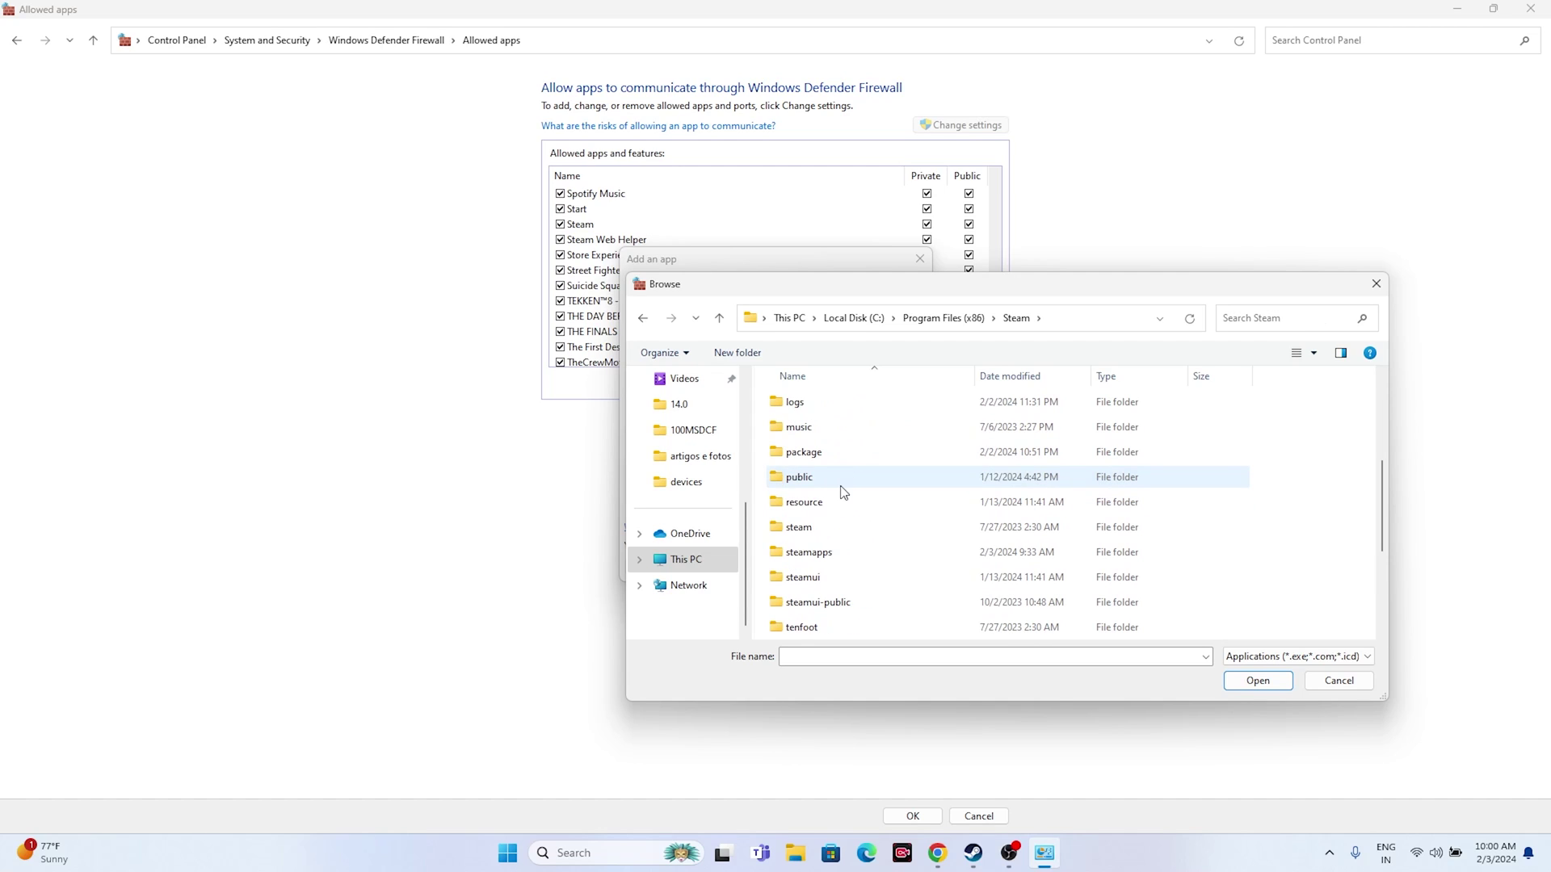
double_click(836, 549)
double_click(835, 403)
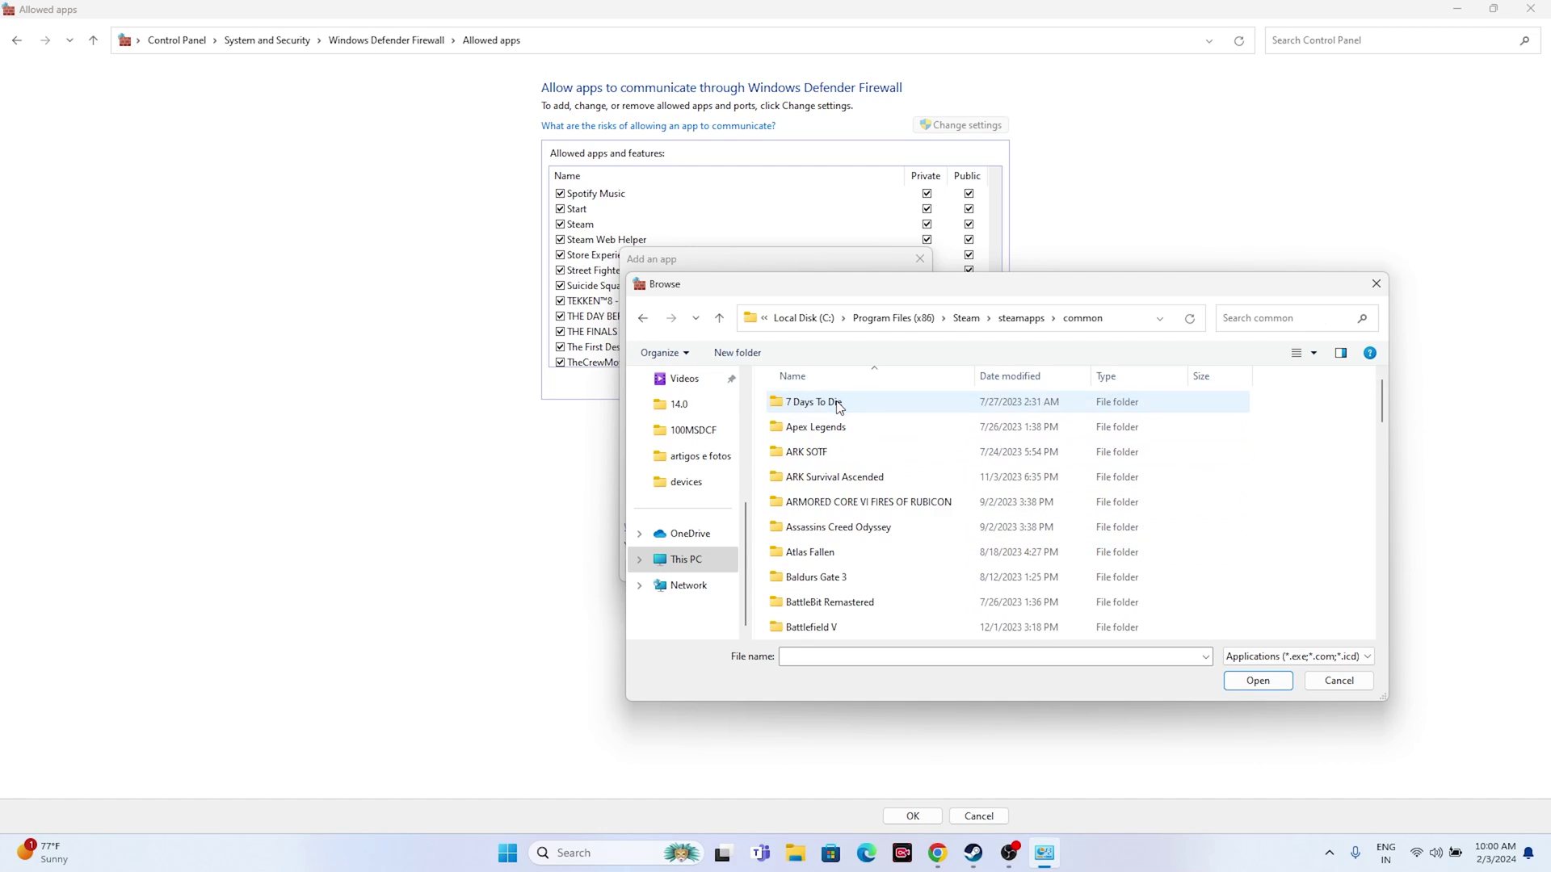
Open the Stones\Binaries\Win64 folder inside the Suicide Squad Kill the Justice League folder.
scroll(858, 478, down, 2)
scroll(857, 479, down, 5)
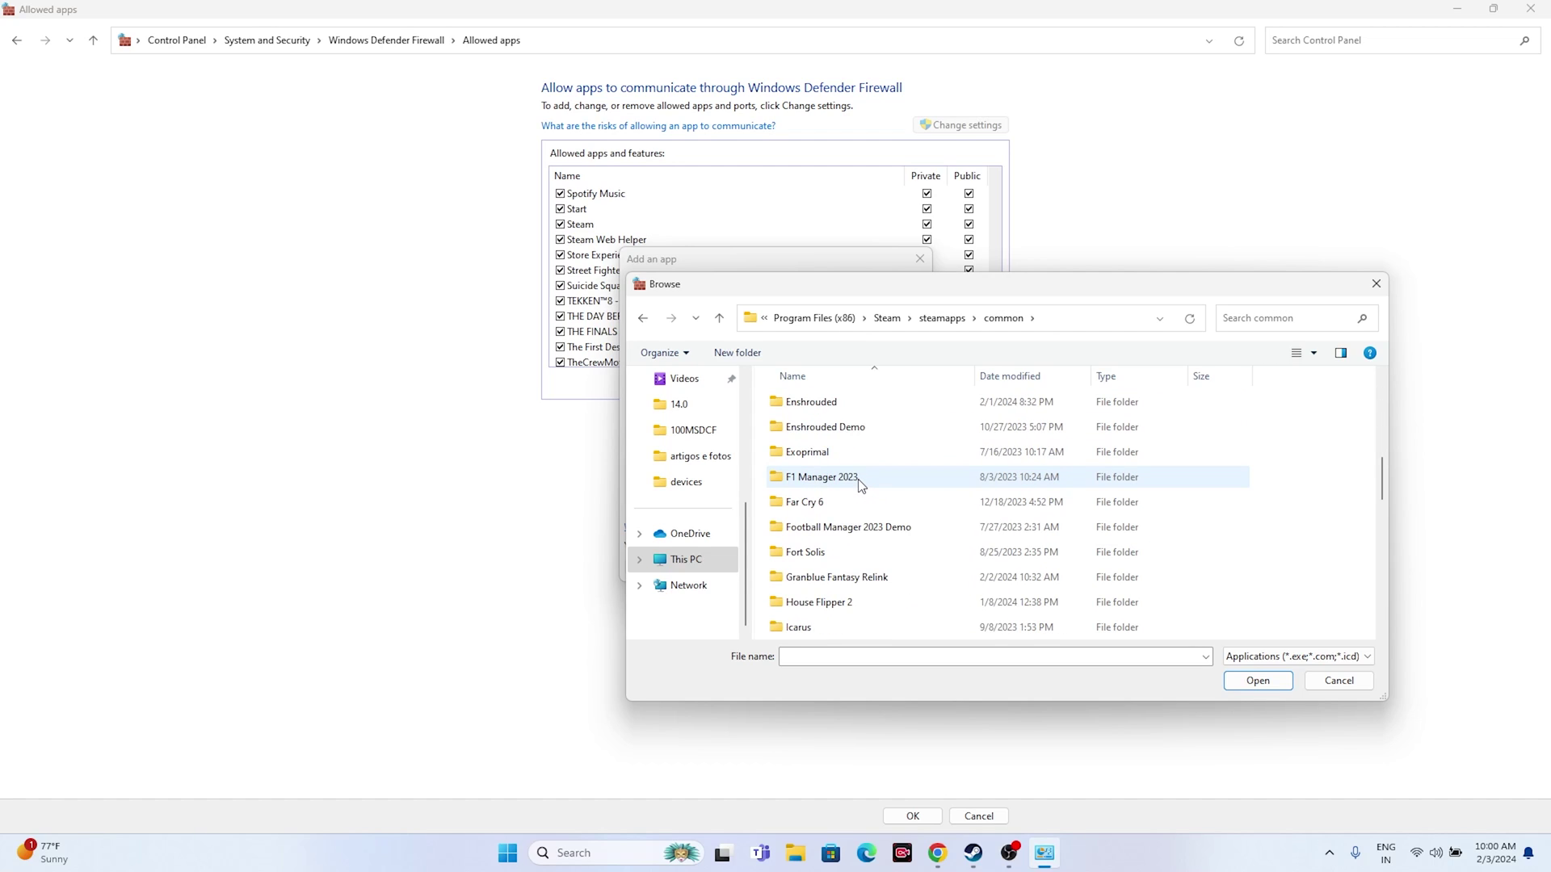
scroll(861, 485, down, 7)
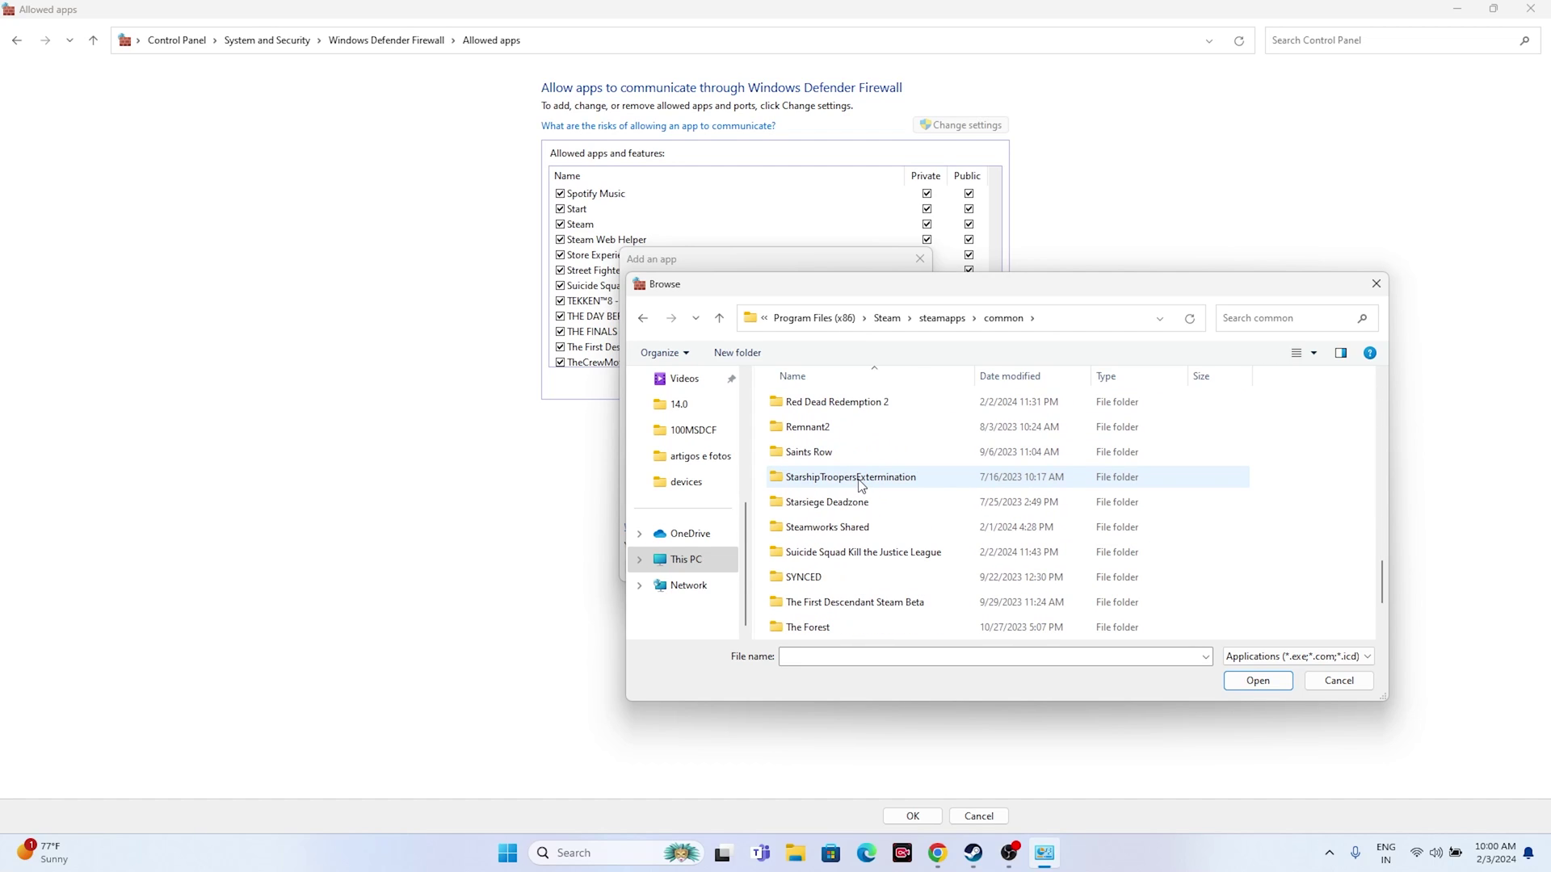
double_click(859, 557)
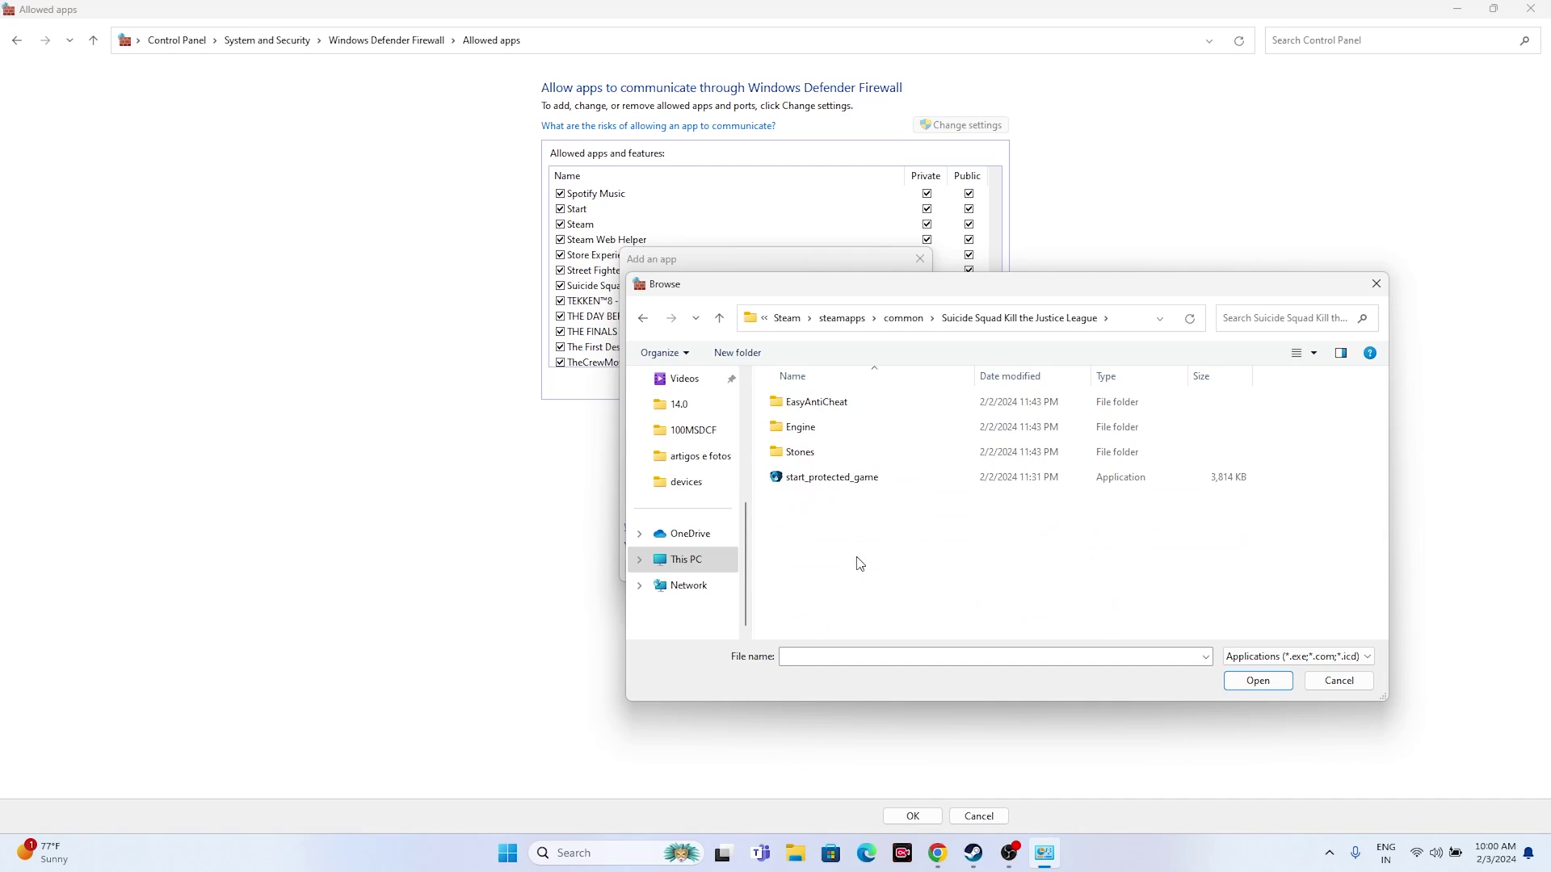
double_click(819, 454)
double_click(831, 404)
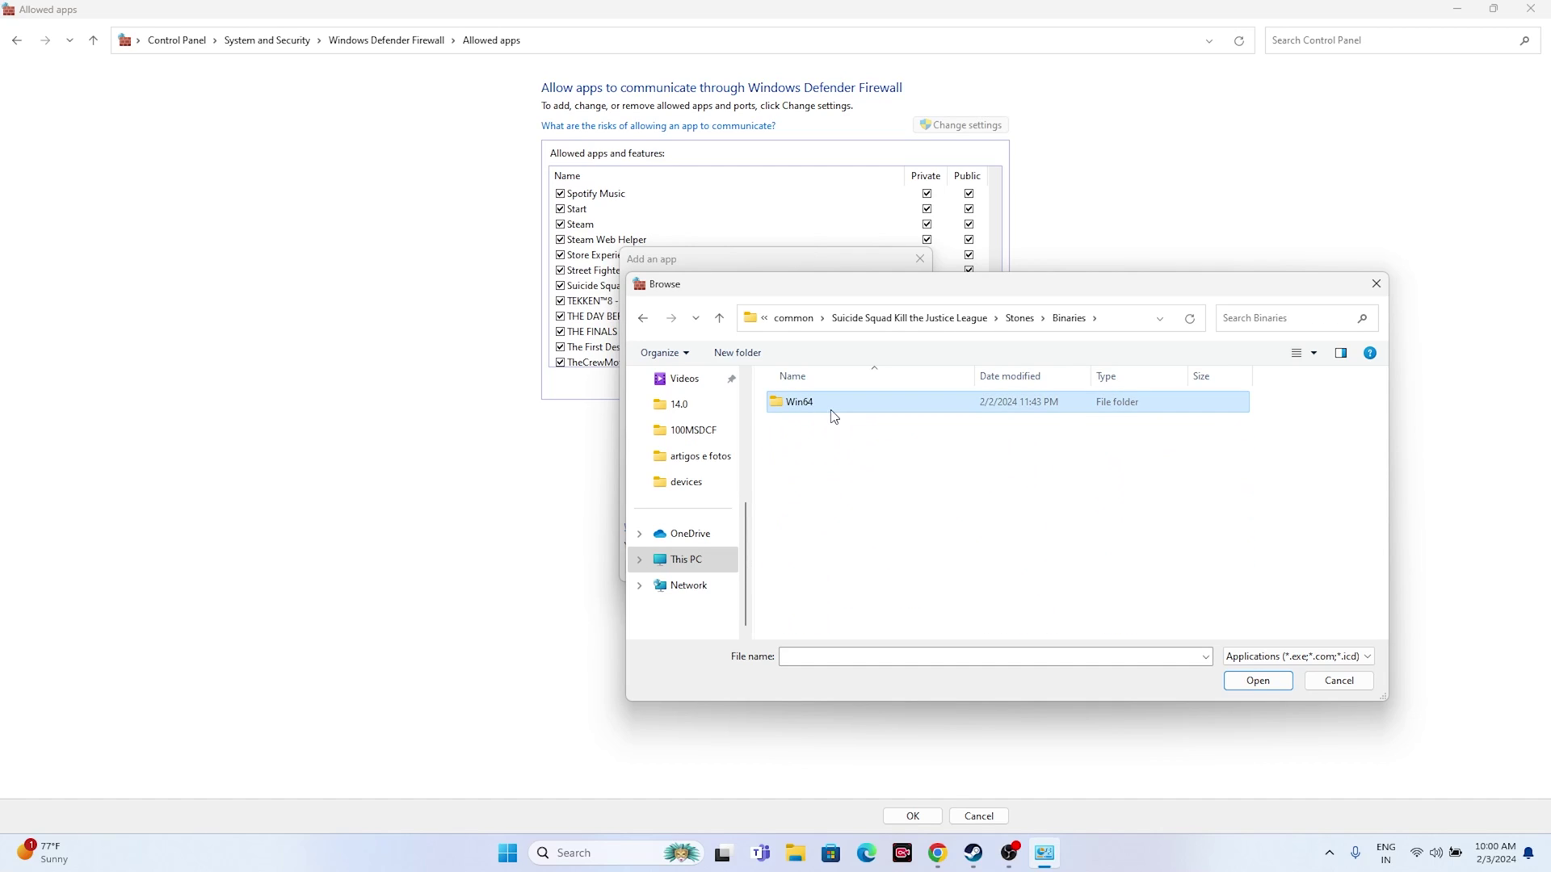
double_click(832, 404)
Add the SuicideSquad_KTJL application to the allowed apps, allow it on private networks, and close the firewall window.
click(834, 429)
click(1261, 683)
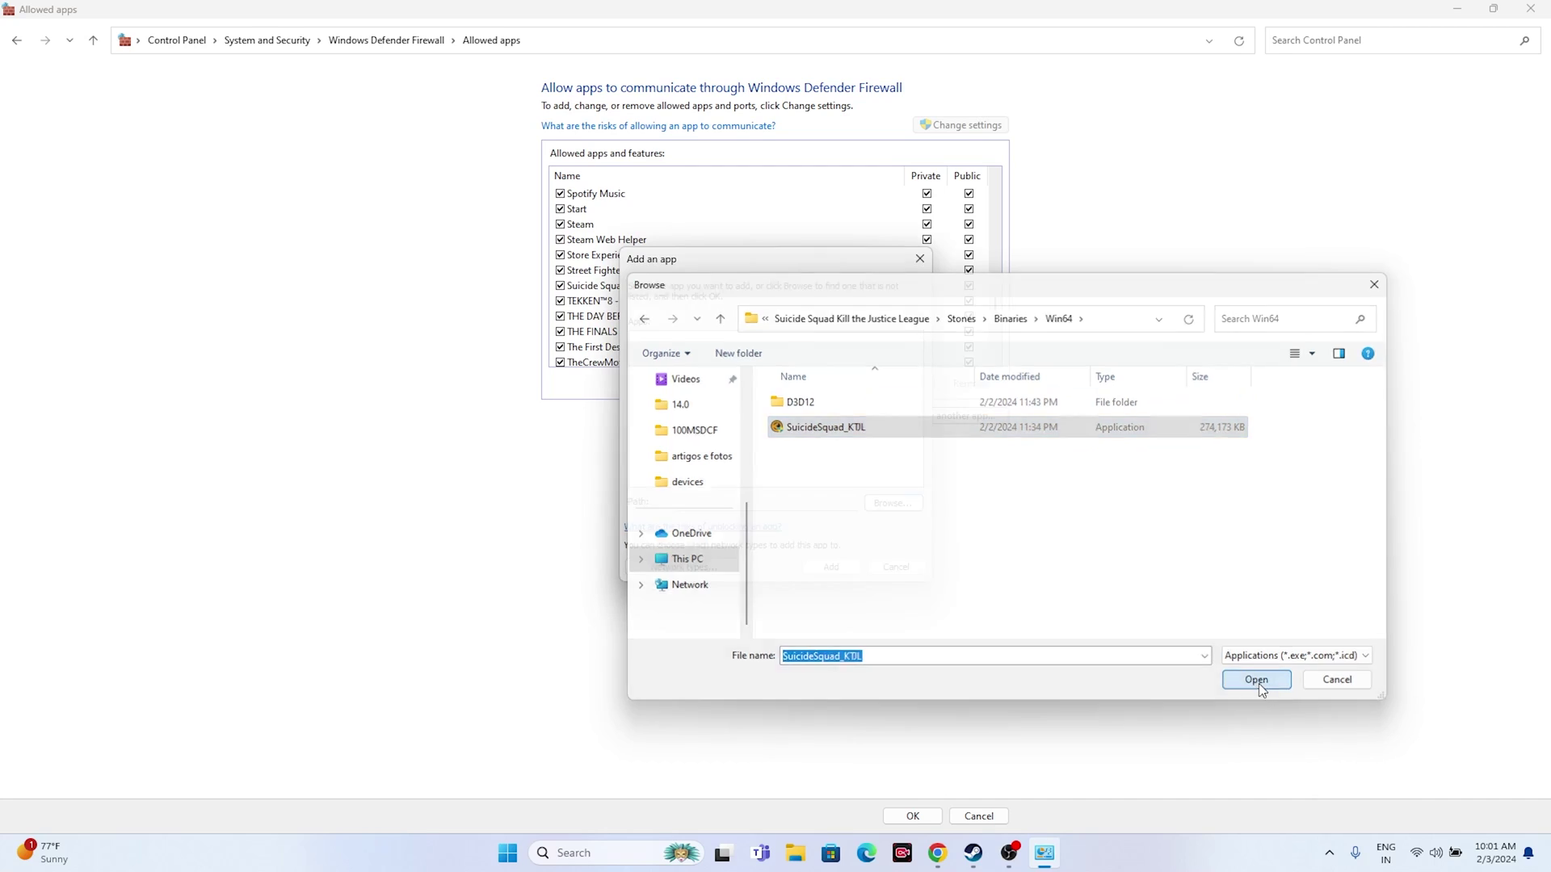
click(837, 565)
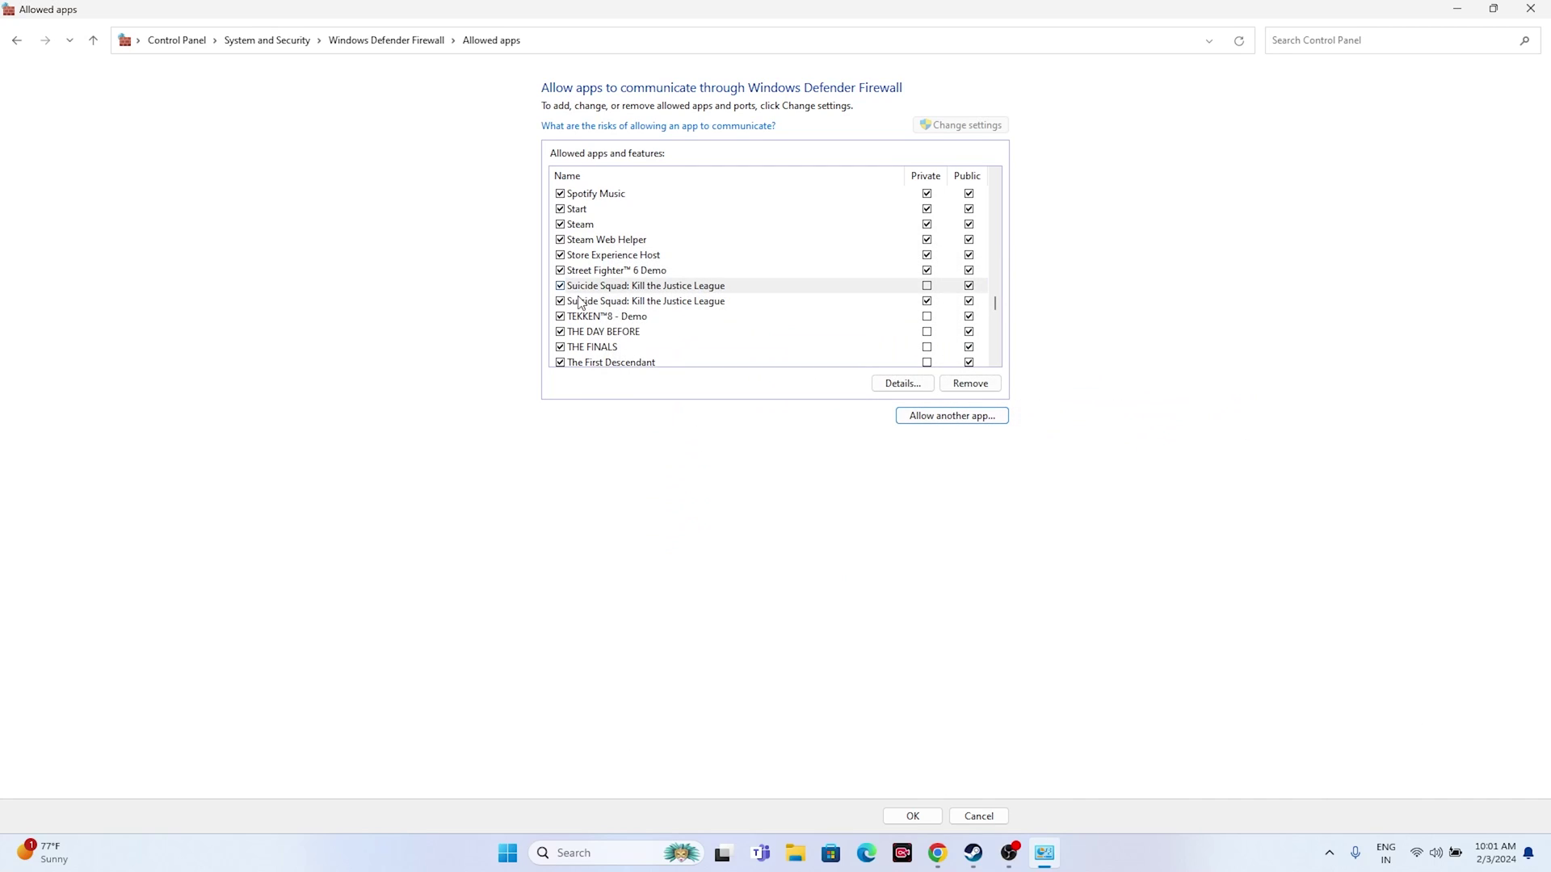
click(927, 286)
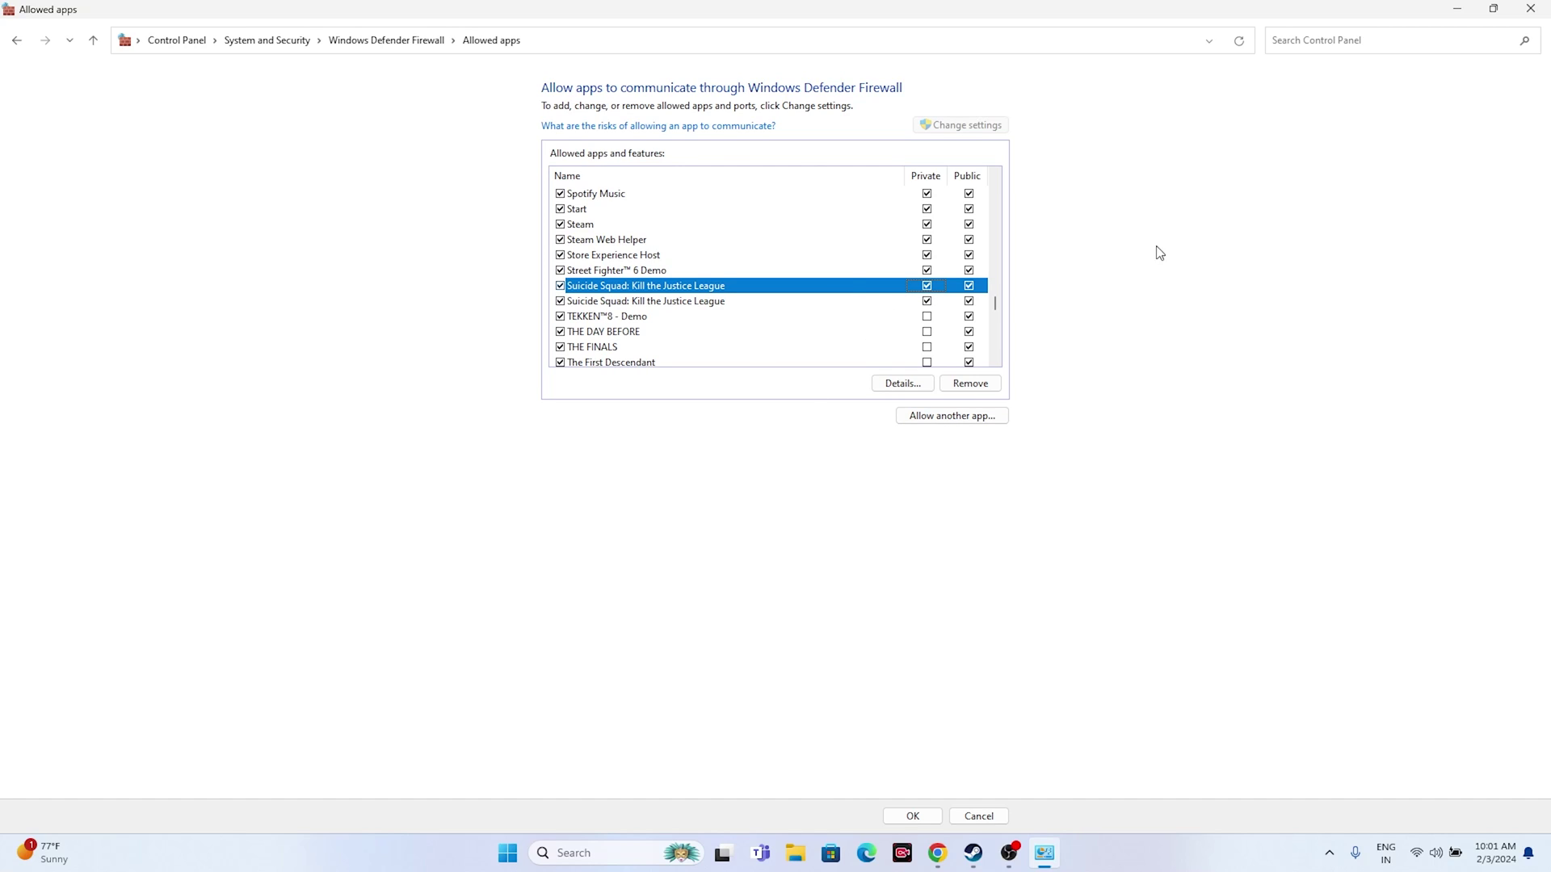
click(1530, 8)
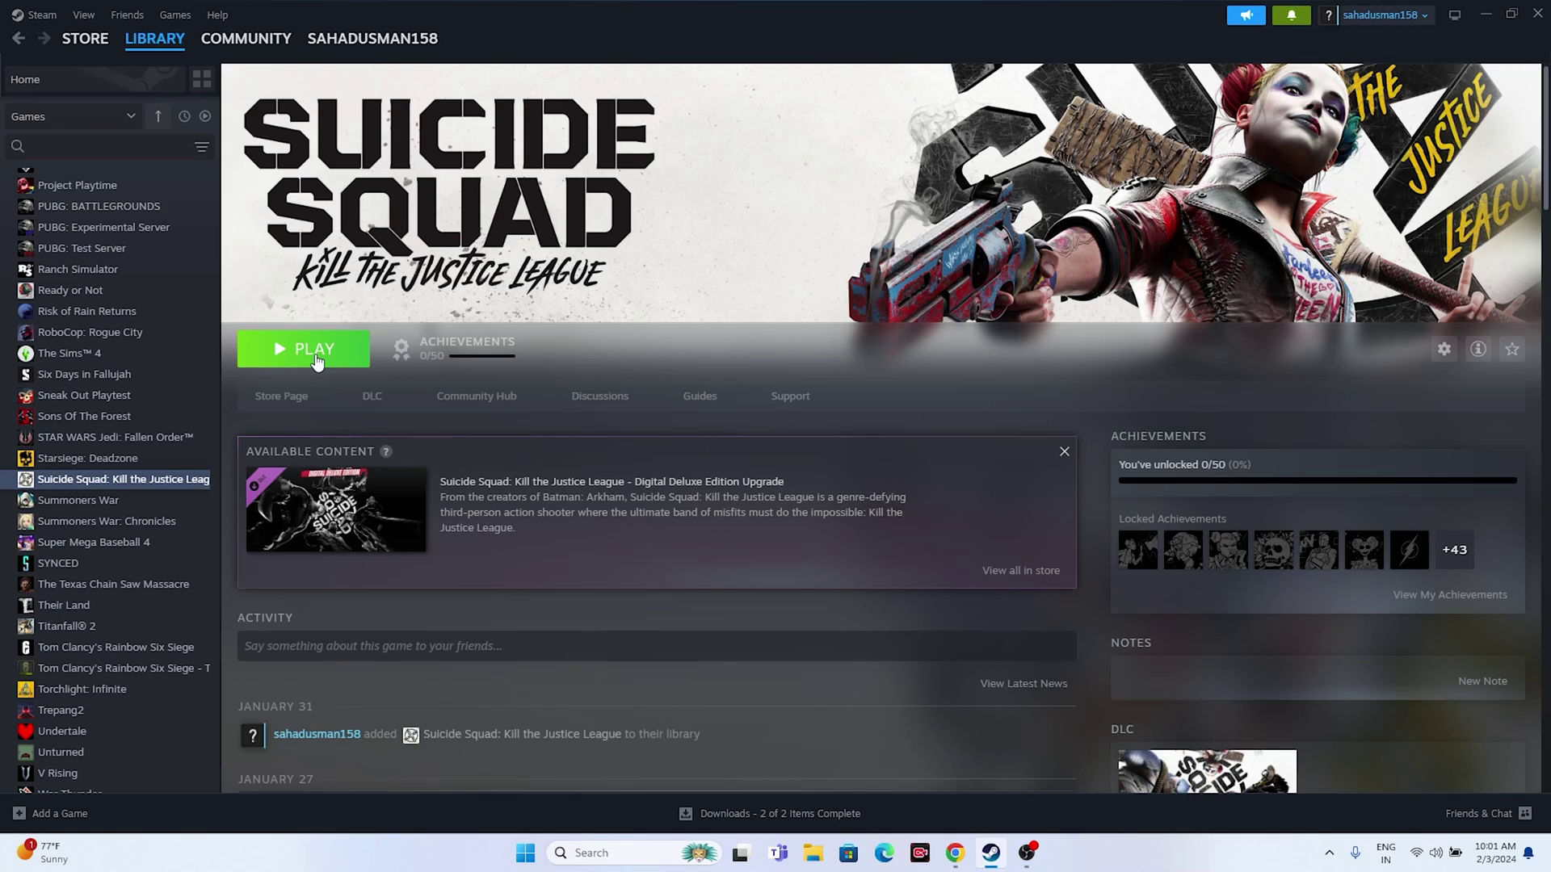
Disable all services in System Configuration, hide all Microsoft services, and apply the changes.
click(614, 855)
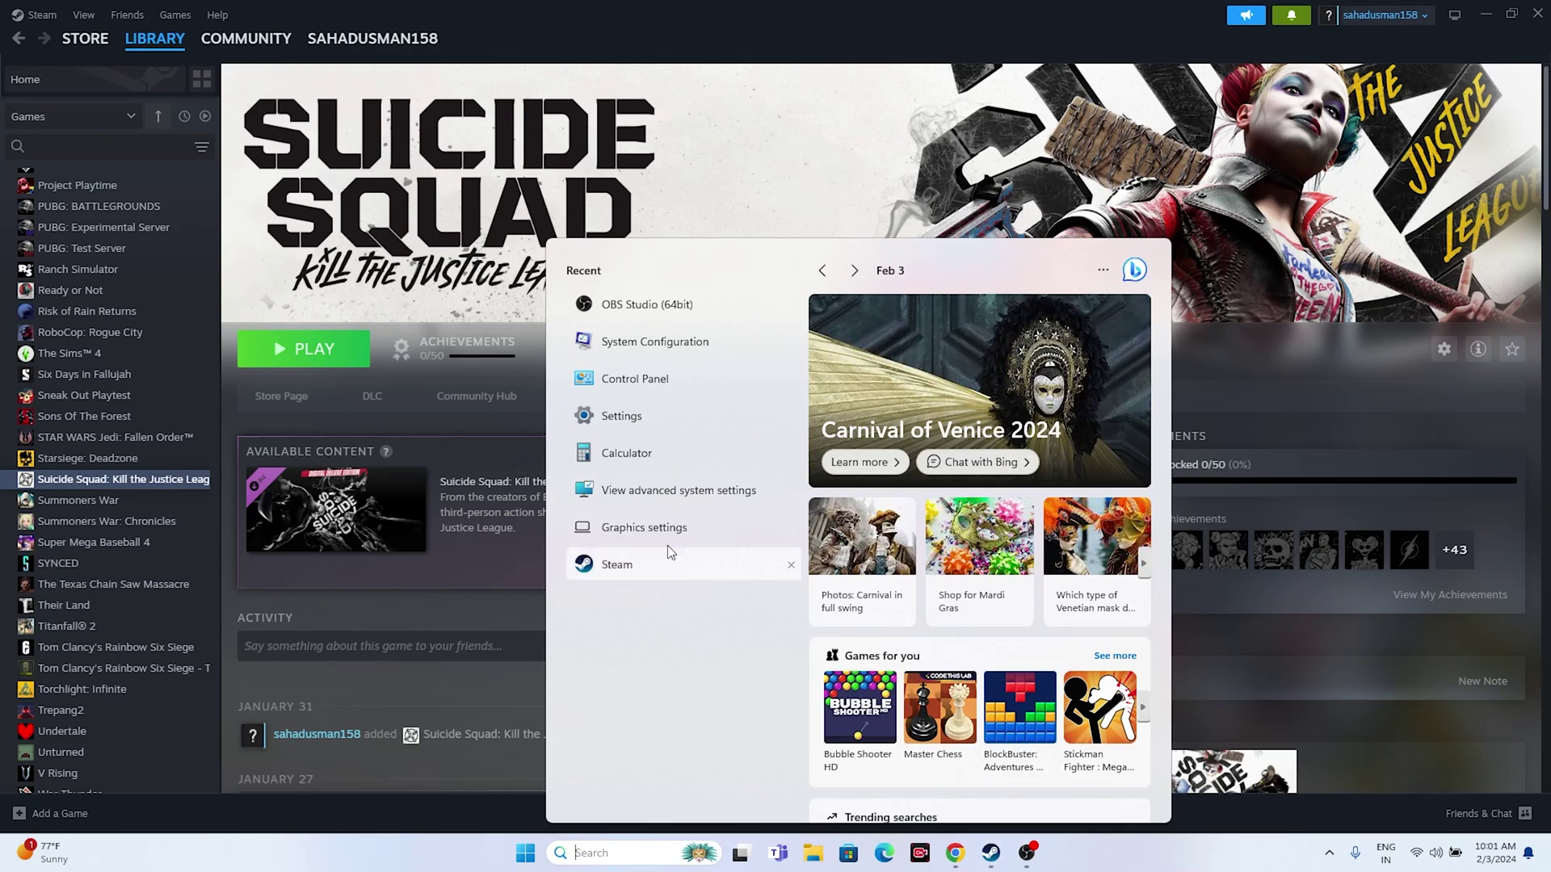
click(644, 340)
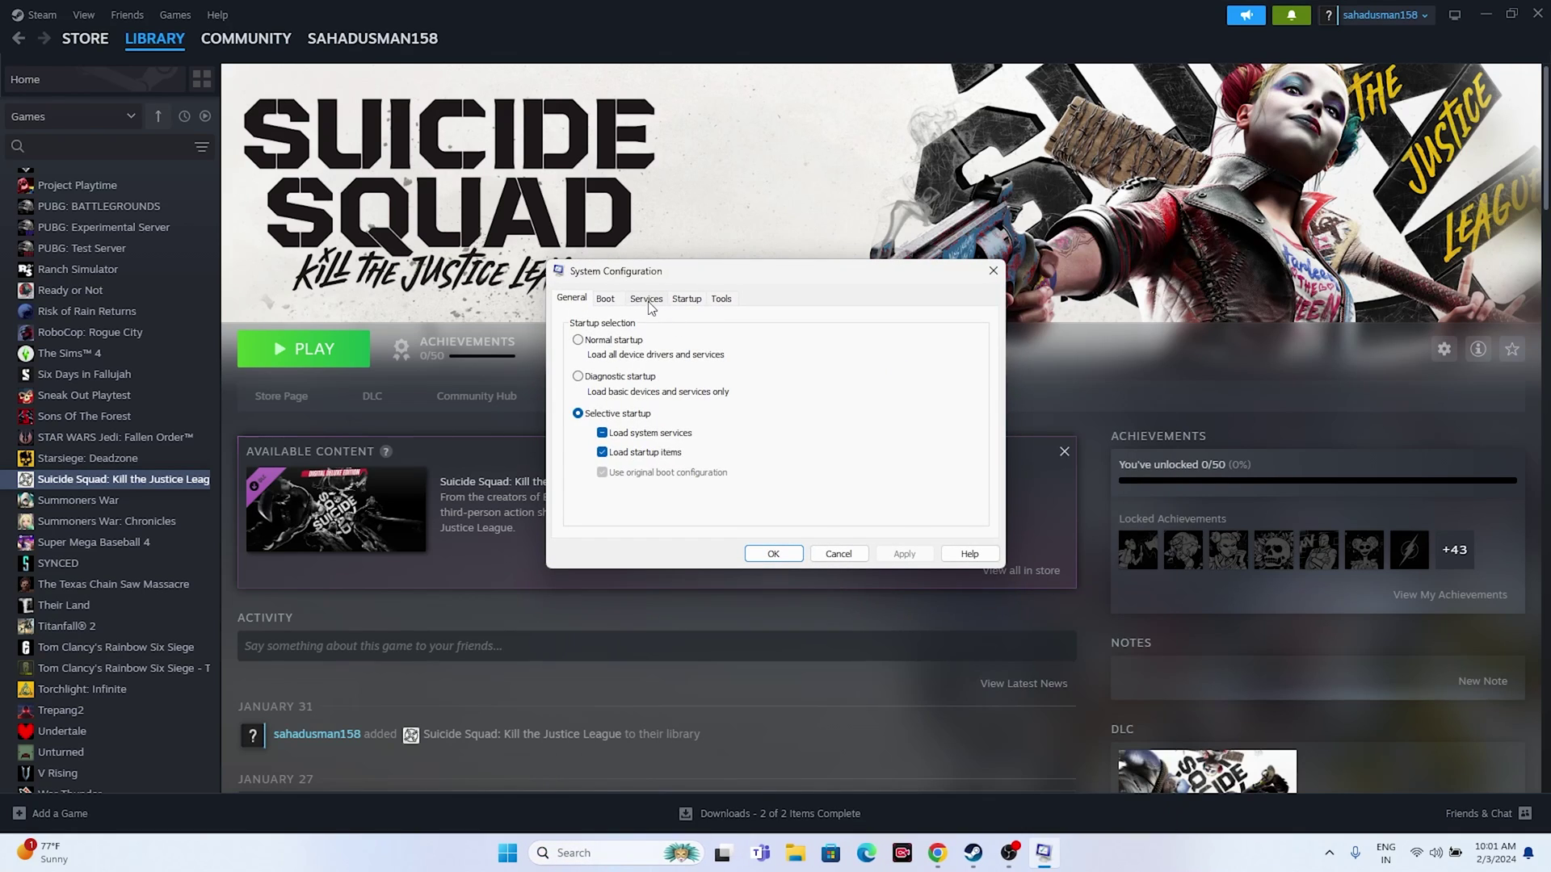
click(646, 298)
click(952, 511)
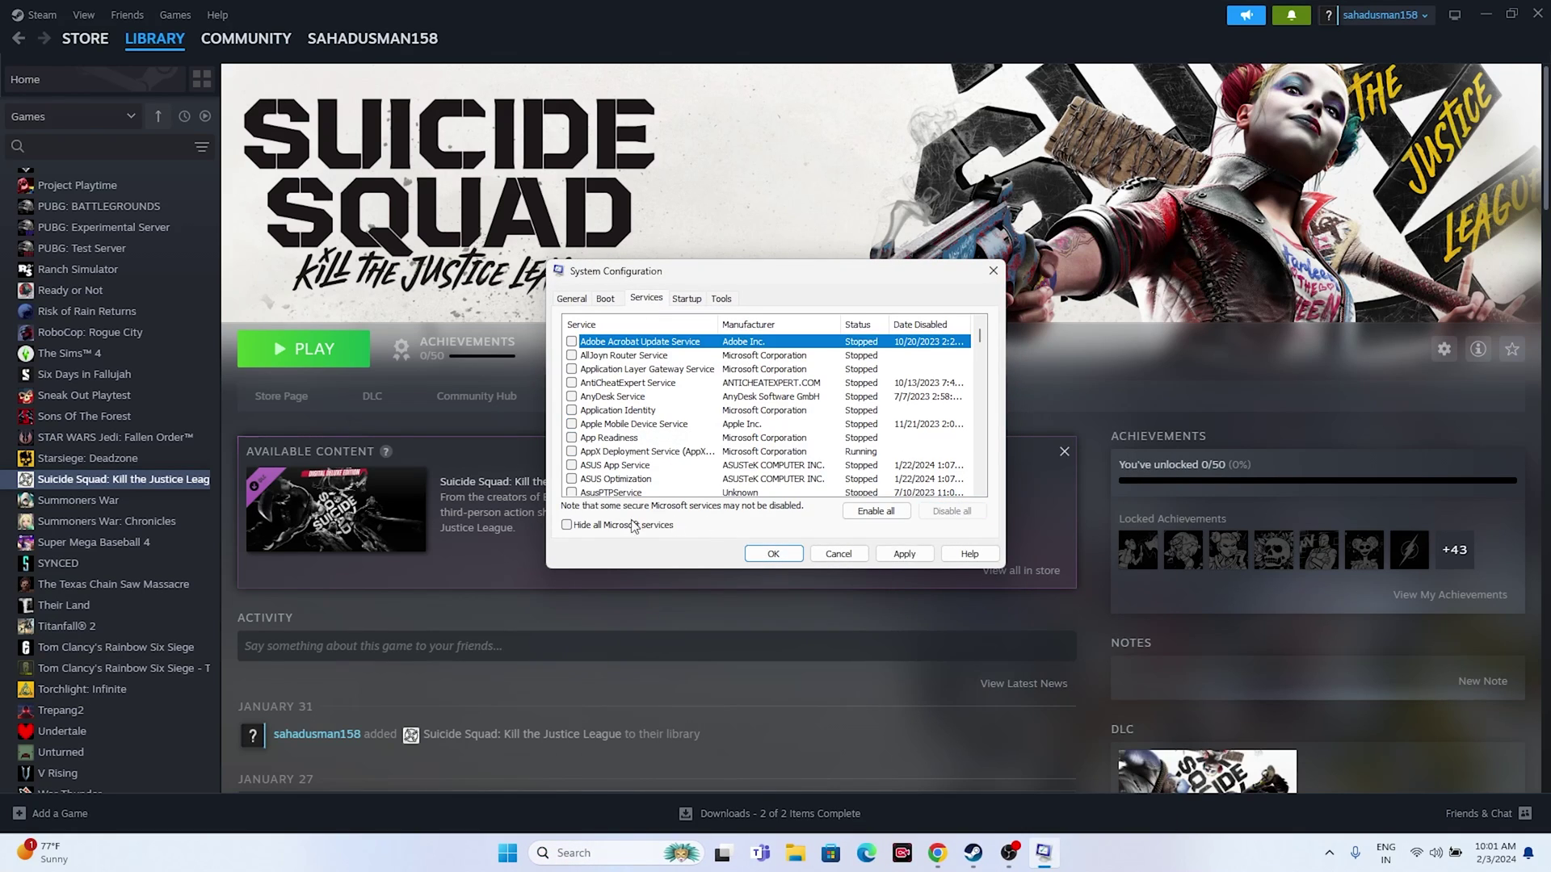
click(568, 525)
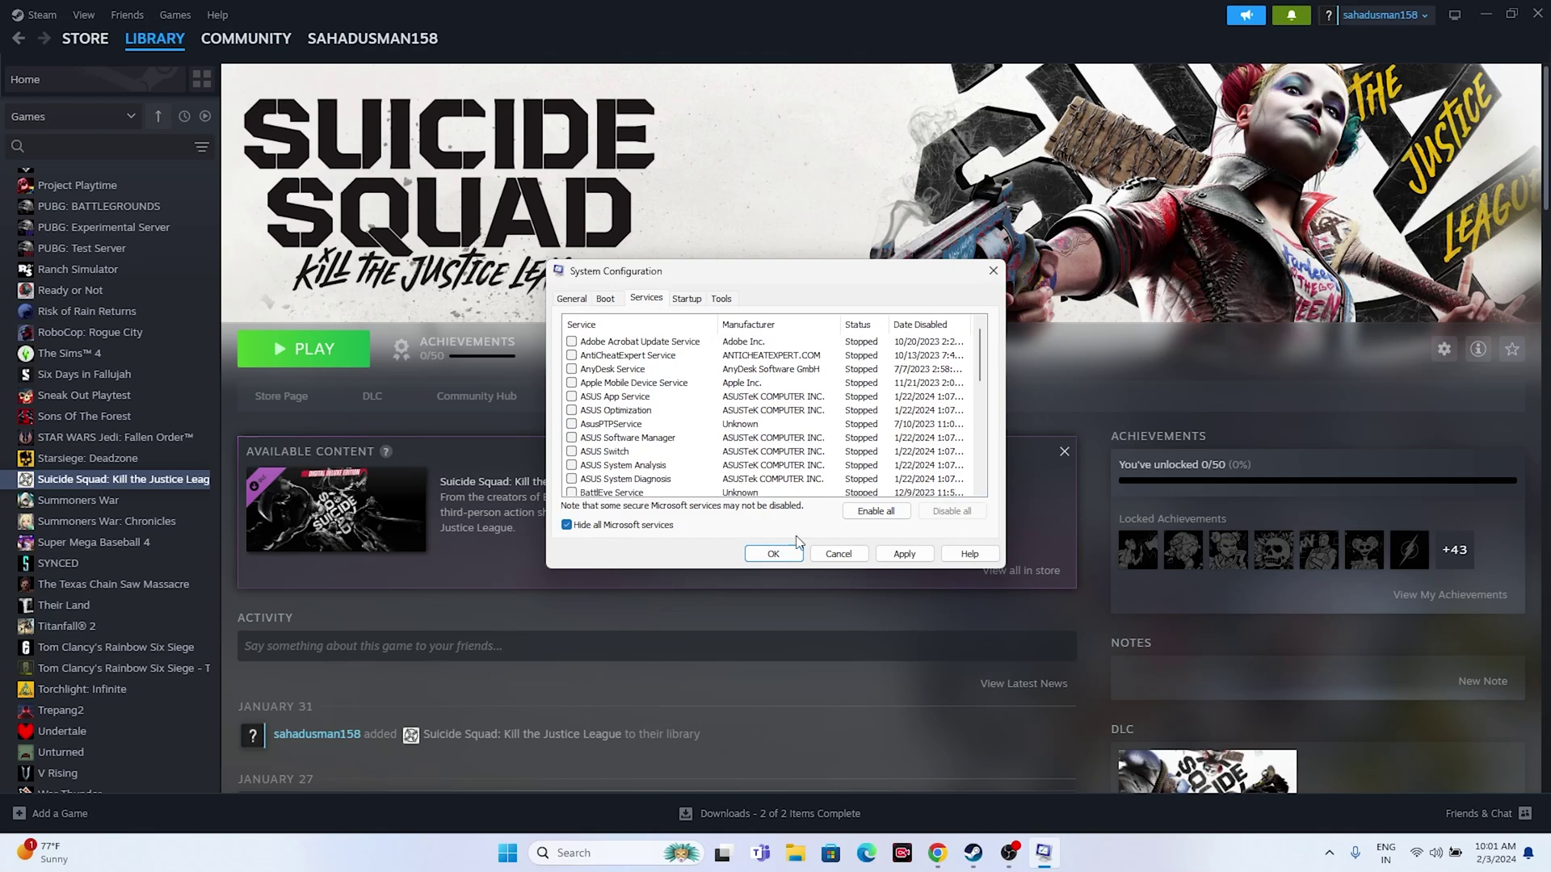
click(912, 556)
click(798, 561)
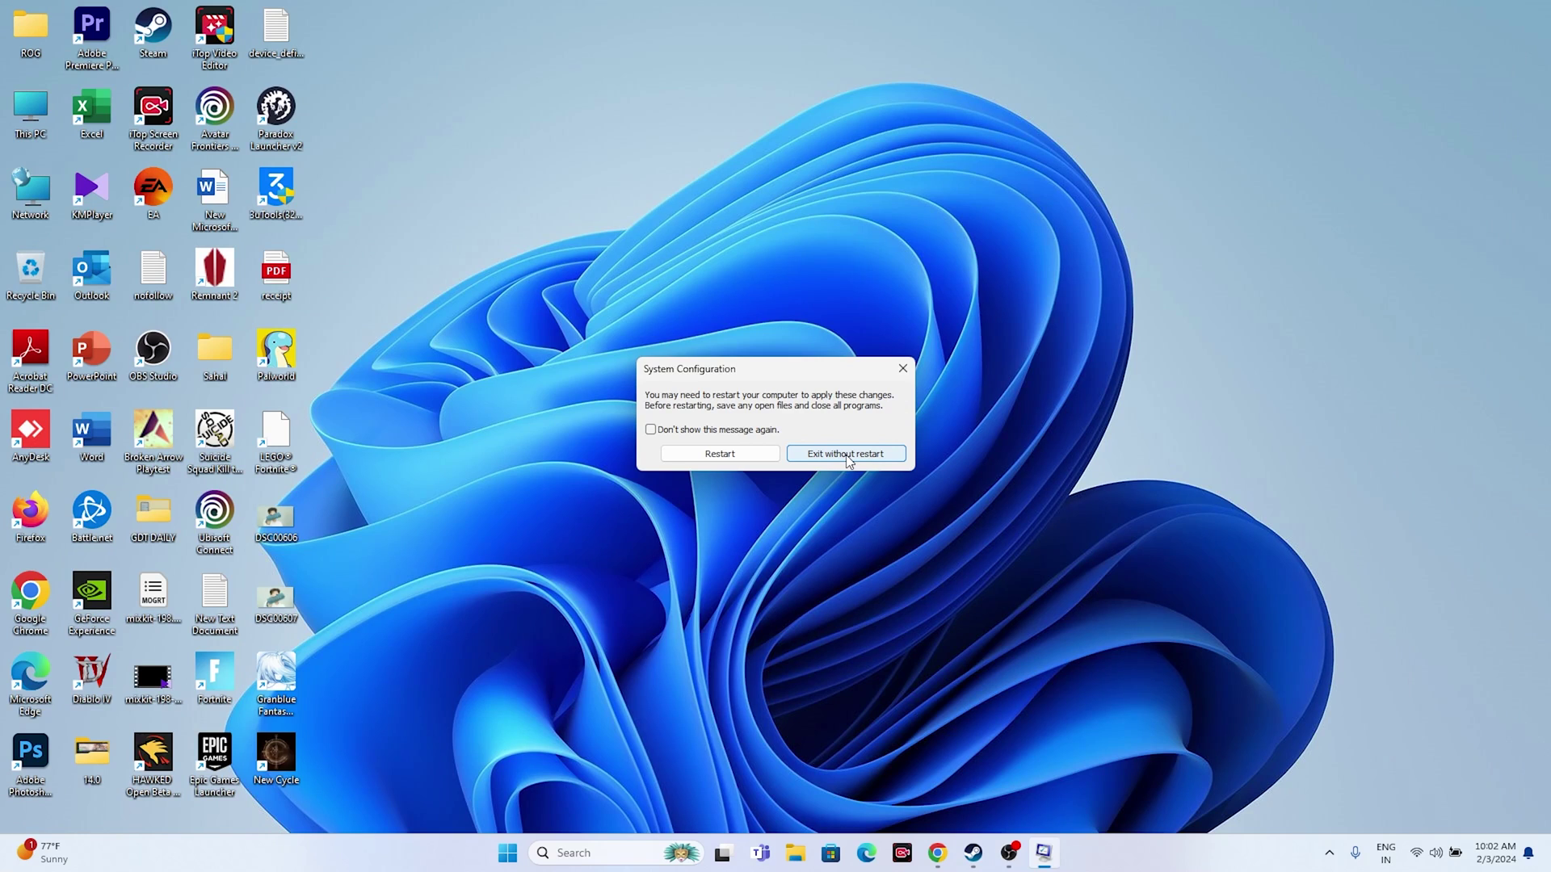
Exit System Configuration without restarting, switch to Steam, and check the overlay setting in Suicide Squad: Kill the Justice League's general properties.
click(847, 455)
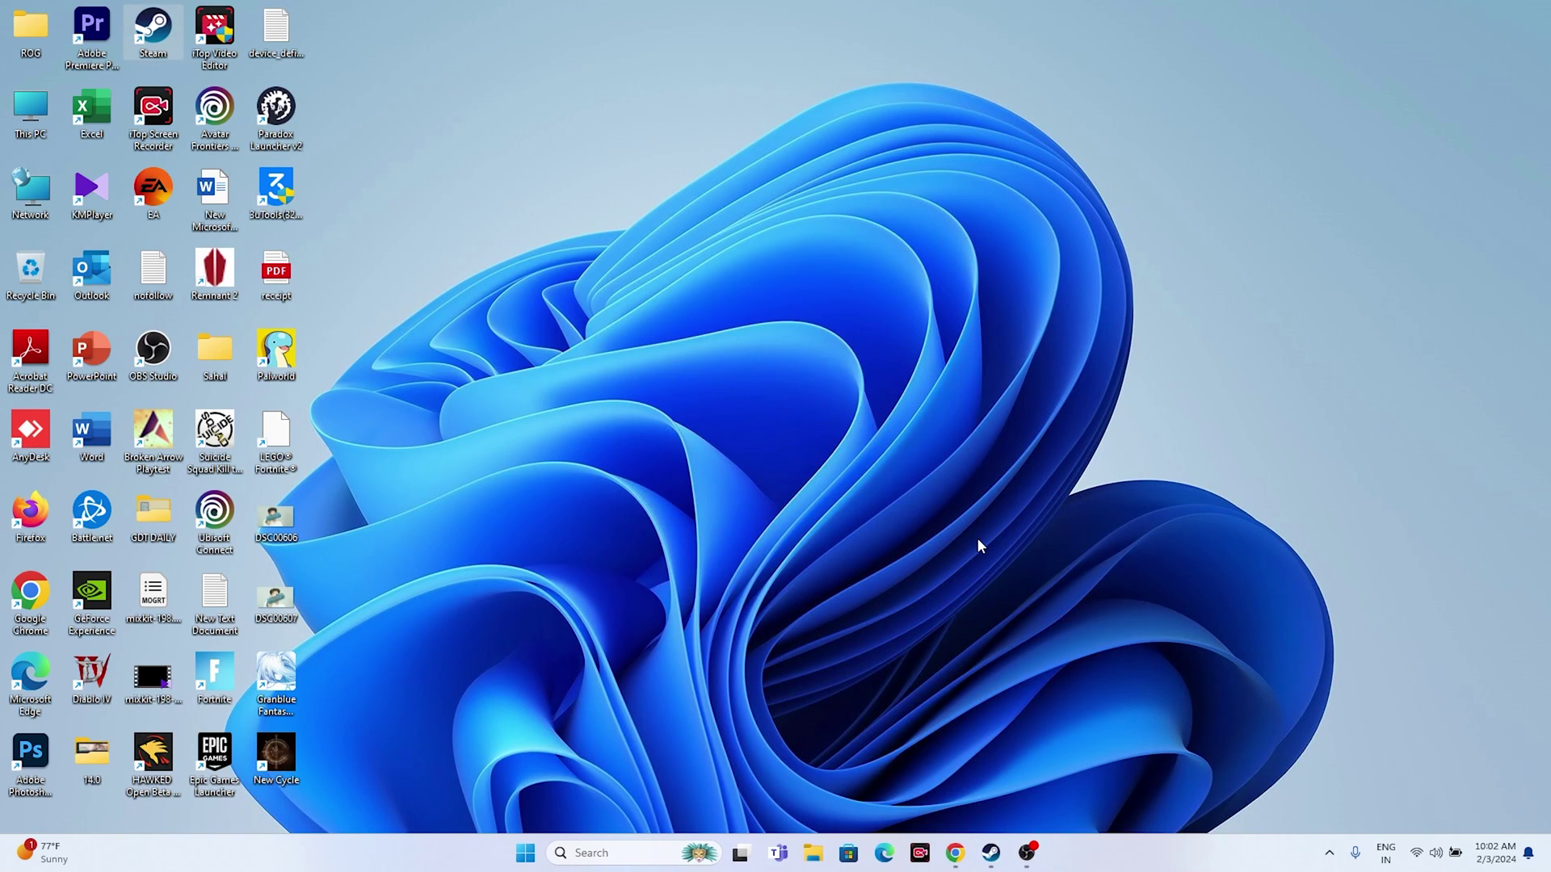
click(991, 853)
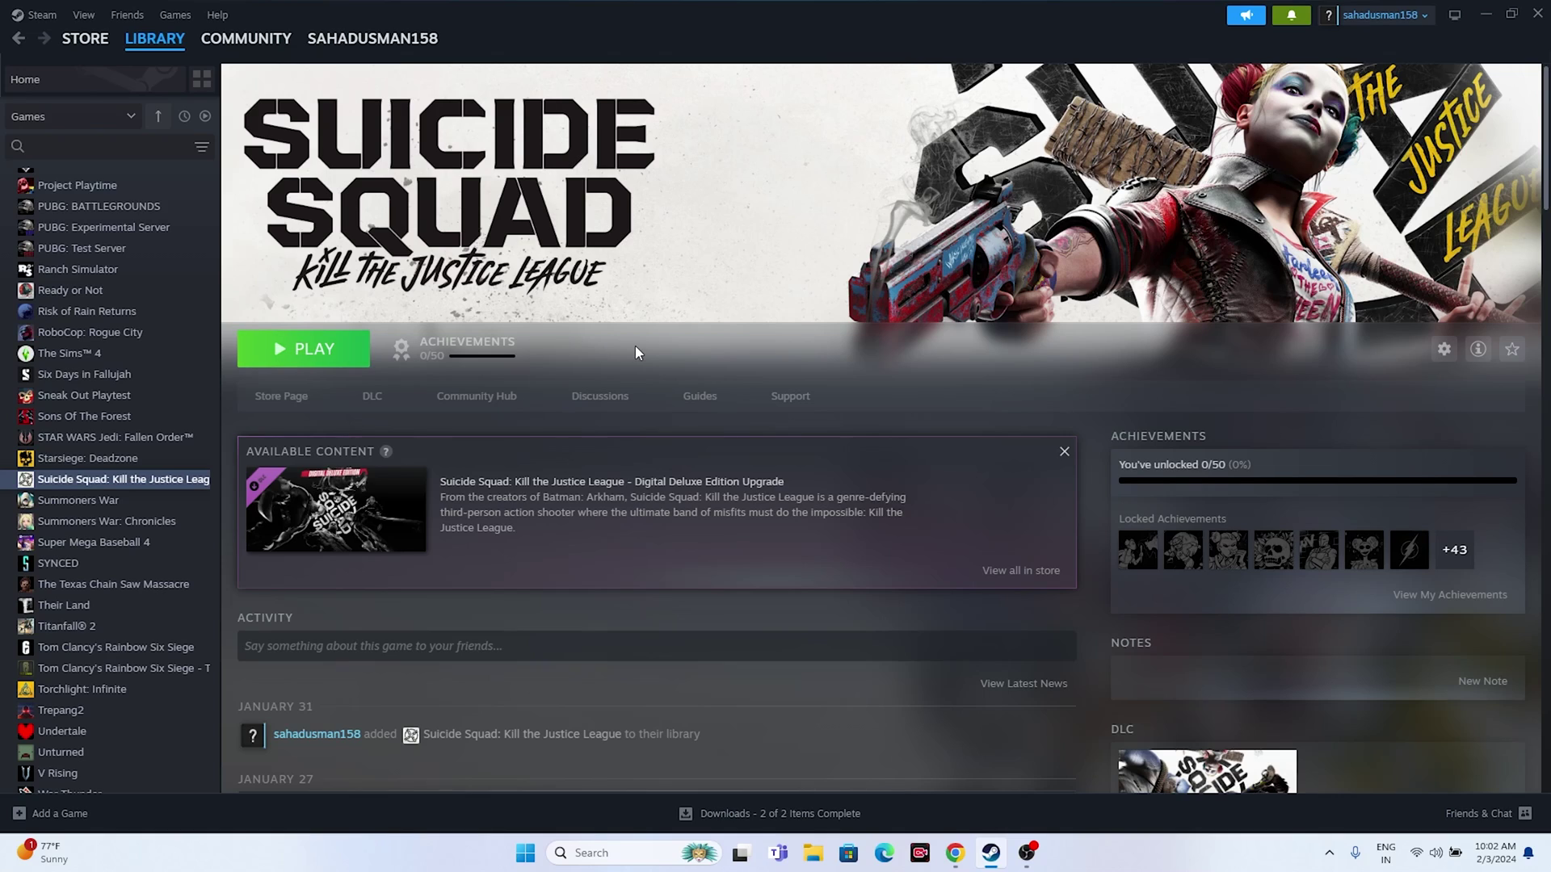
right_click(111, 484)
click(156, 611)
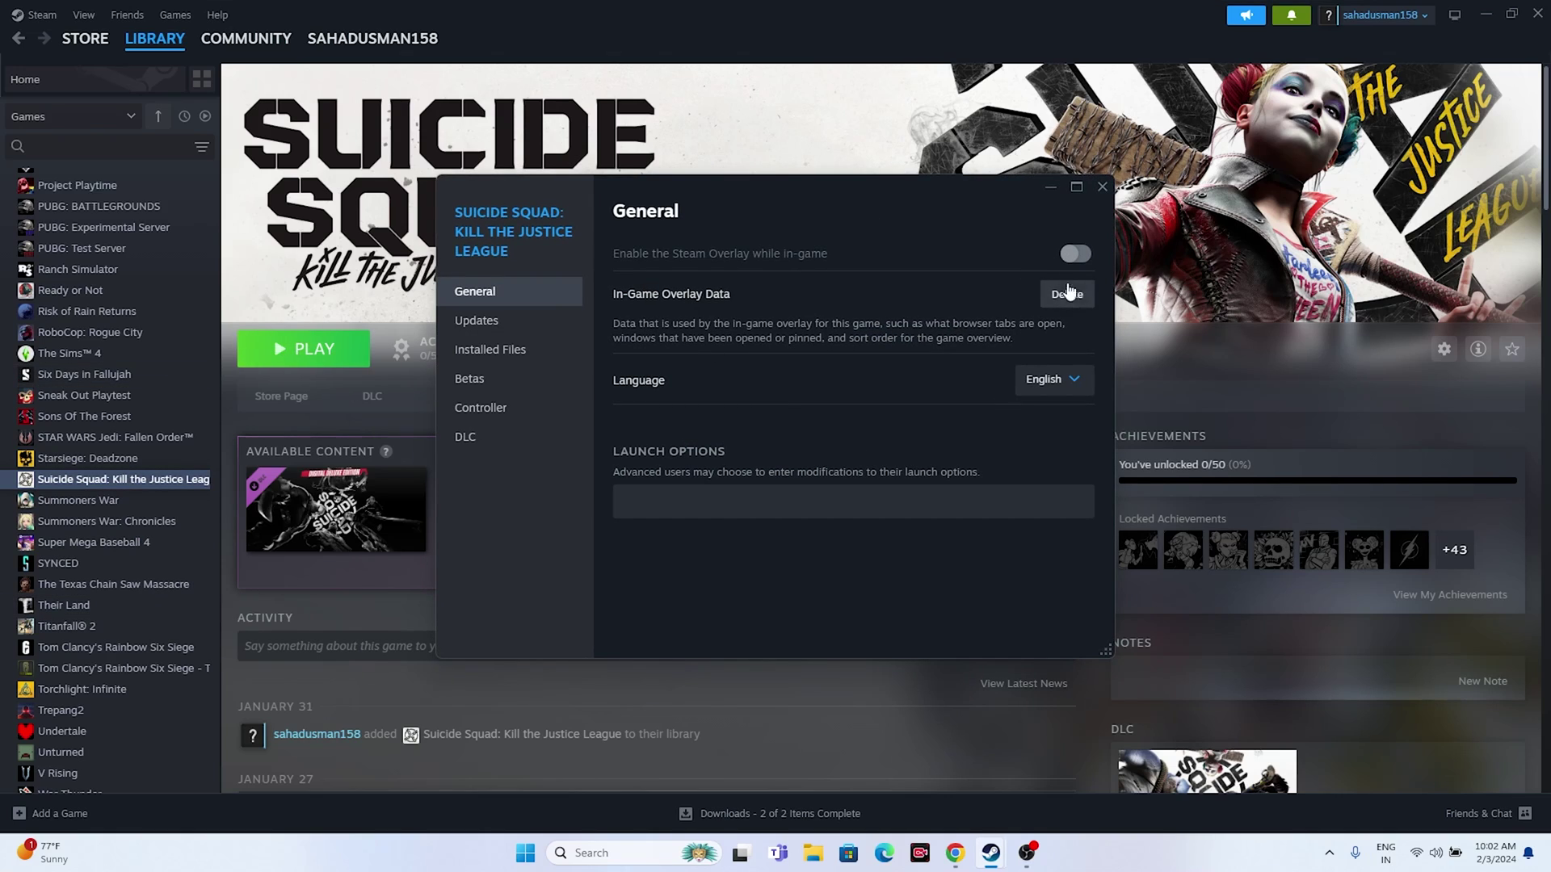
click(1102, 186)
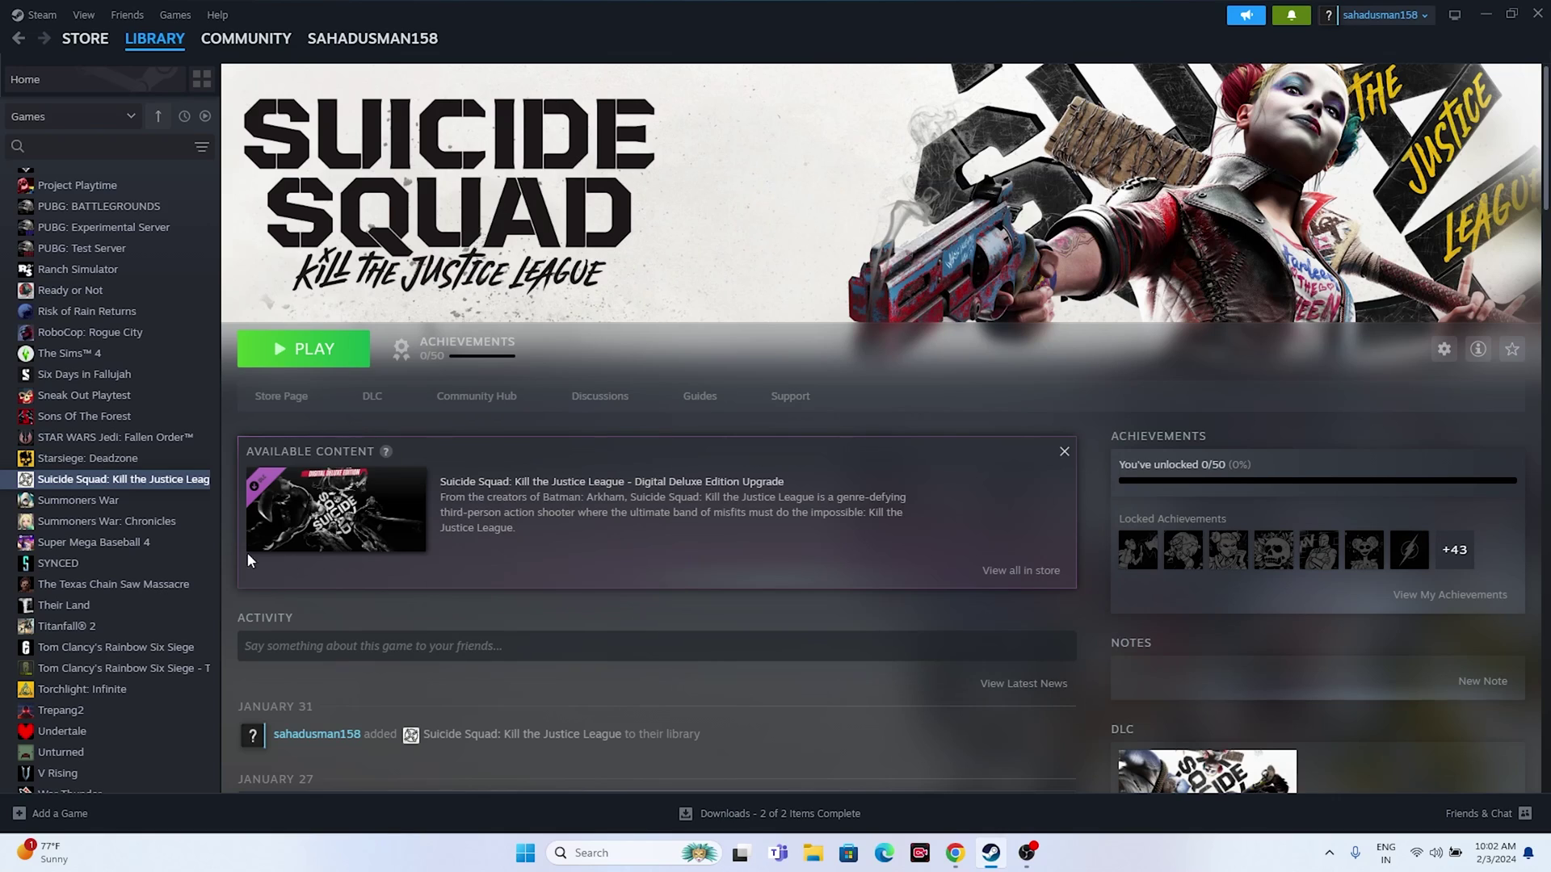
Enter a -dx DirectX launch option in Suicide Squad: Kill the Justice League's properties, close them, and minimize Steam.
right_click(188, 485)
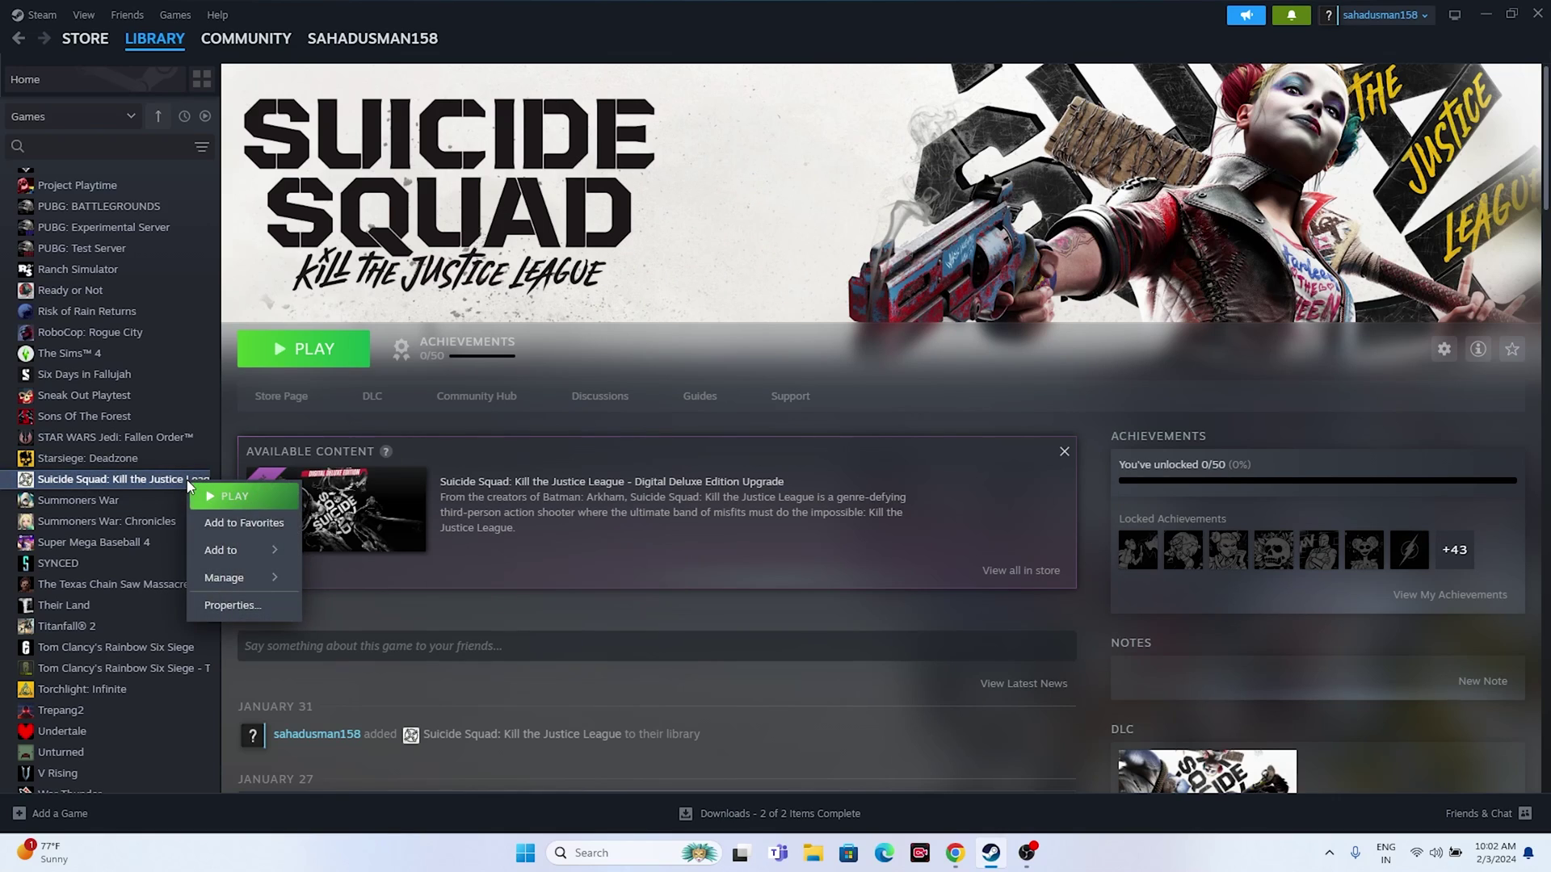
click(218, 604)
click(648, 495)
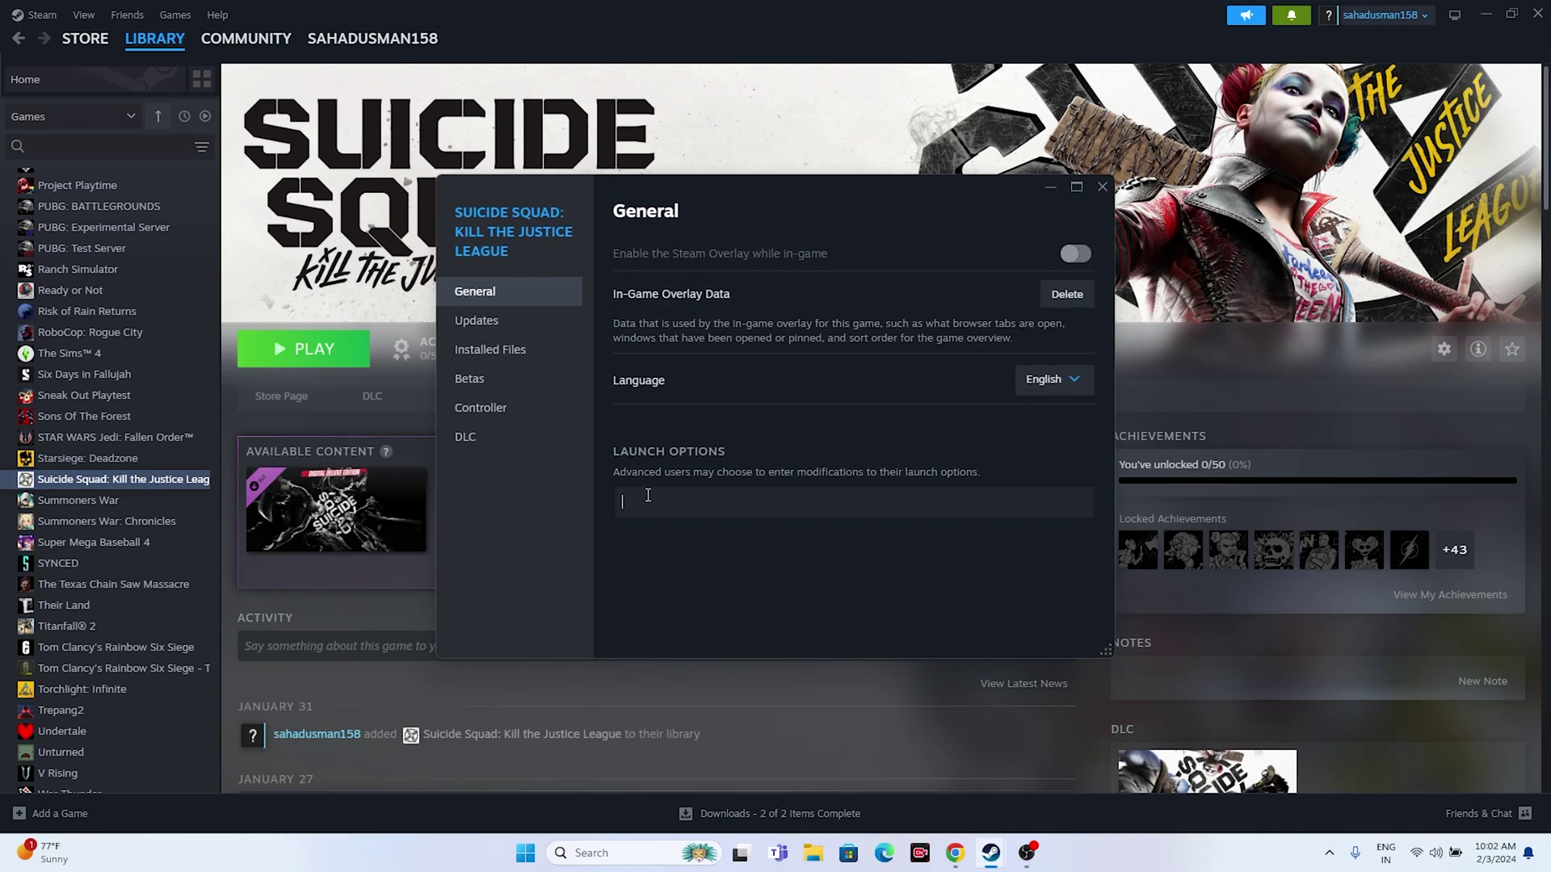
text(-dx112)
click(1102, 187)
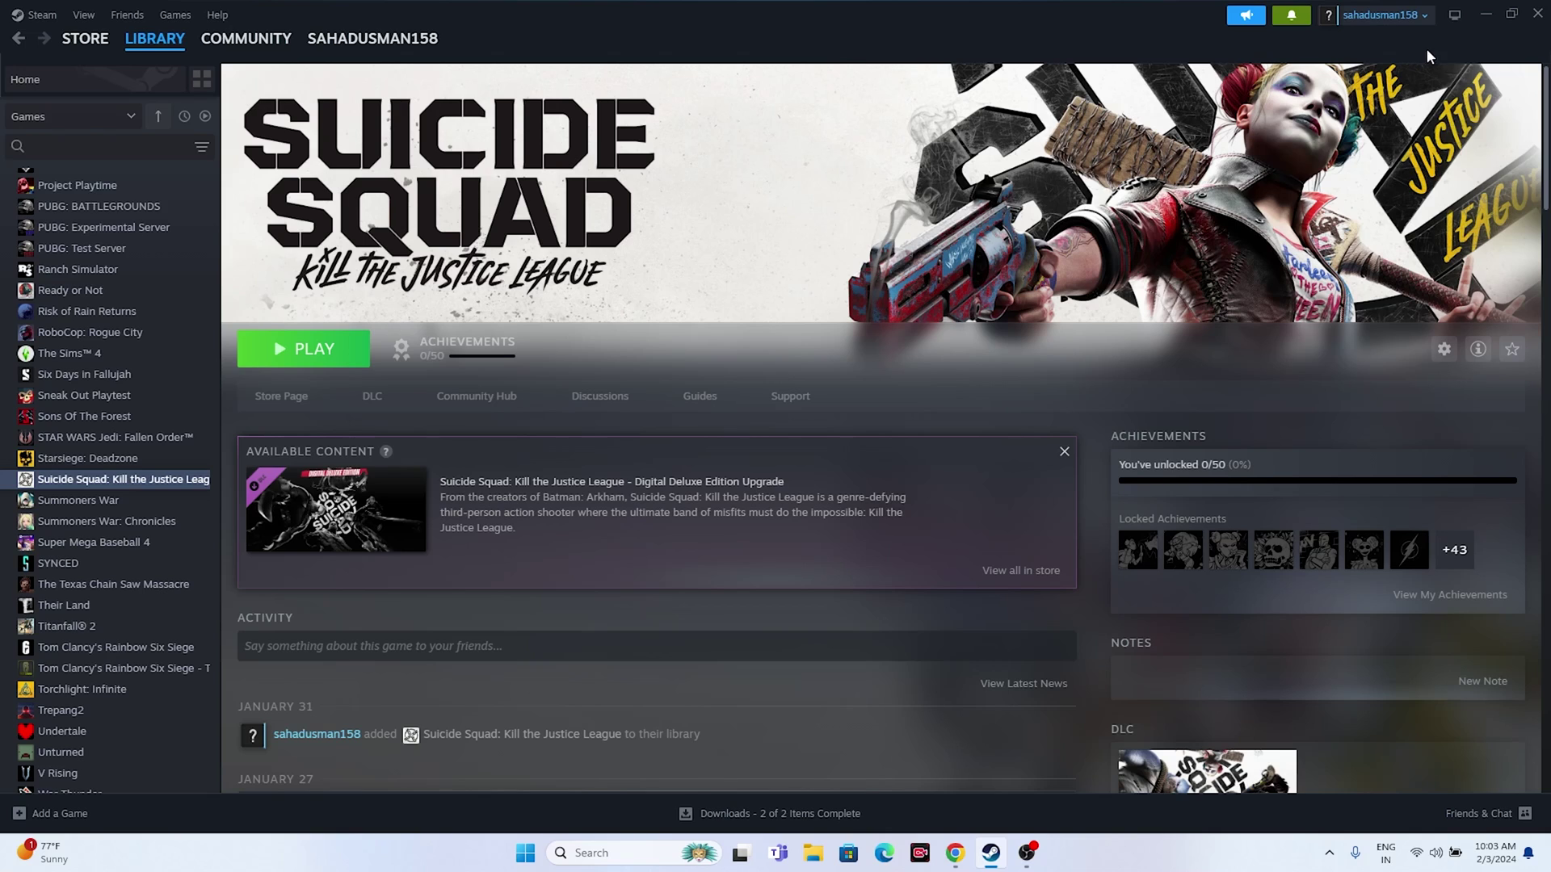
click(1487, 14)
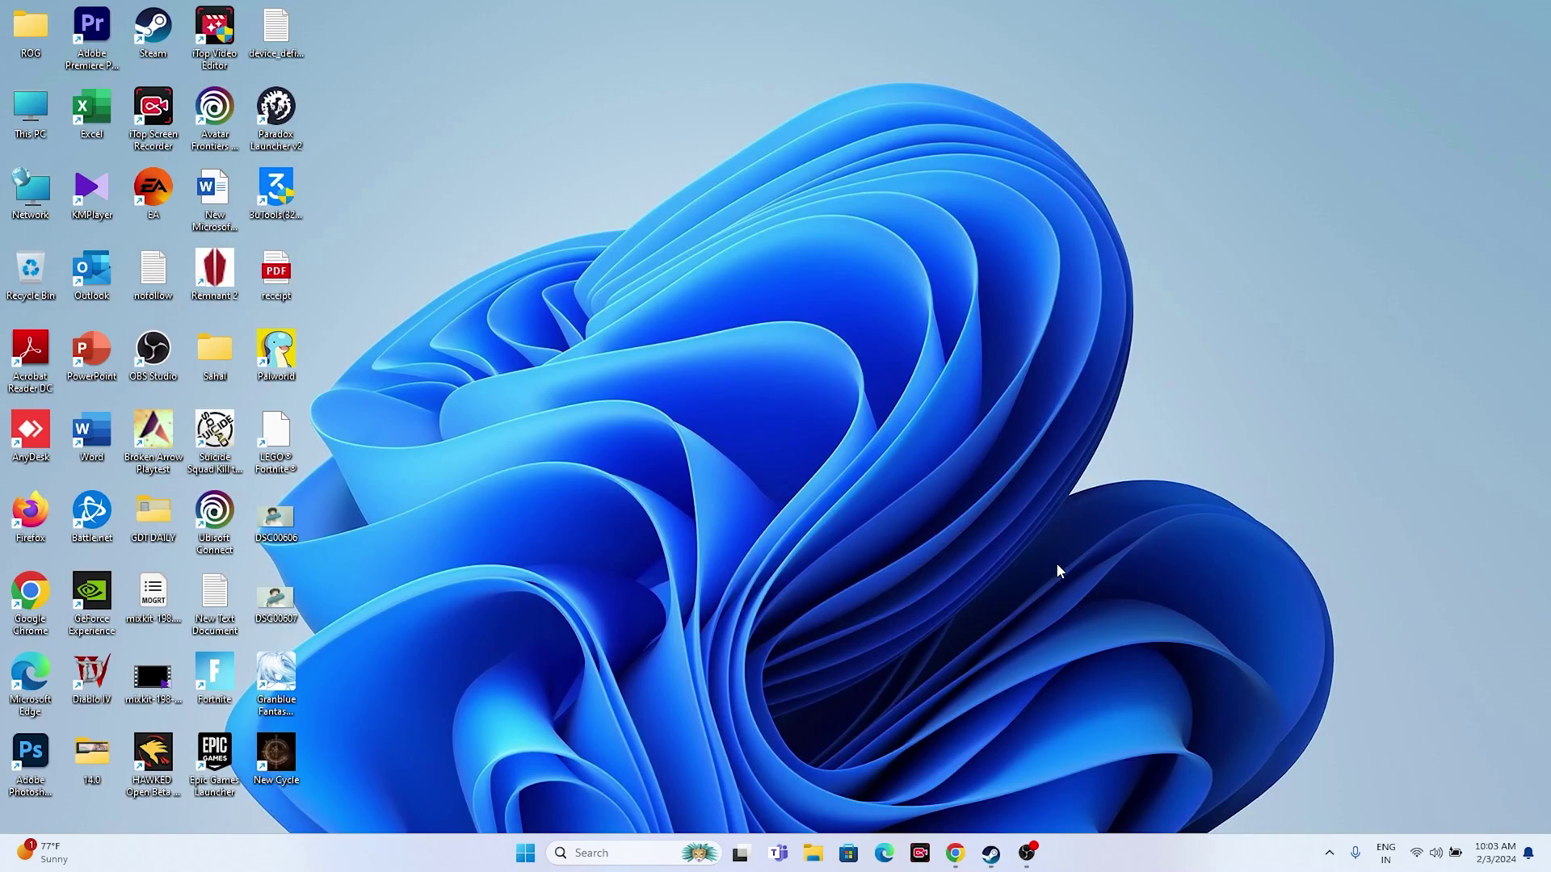
Review the running apps and background processes in a maximized Task Manager, close it, and minimize Steam.
right_click(524, 854)
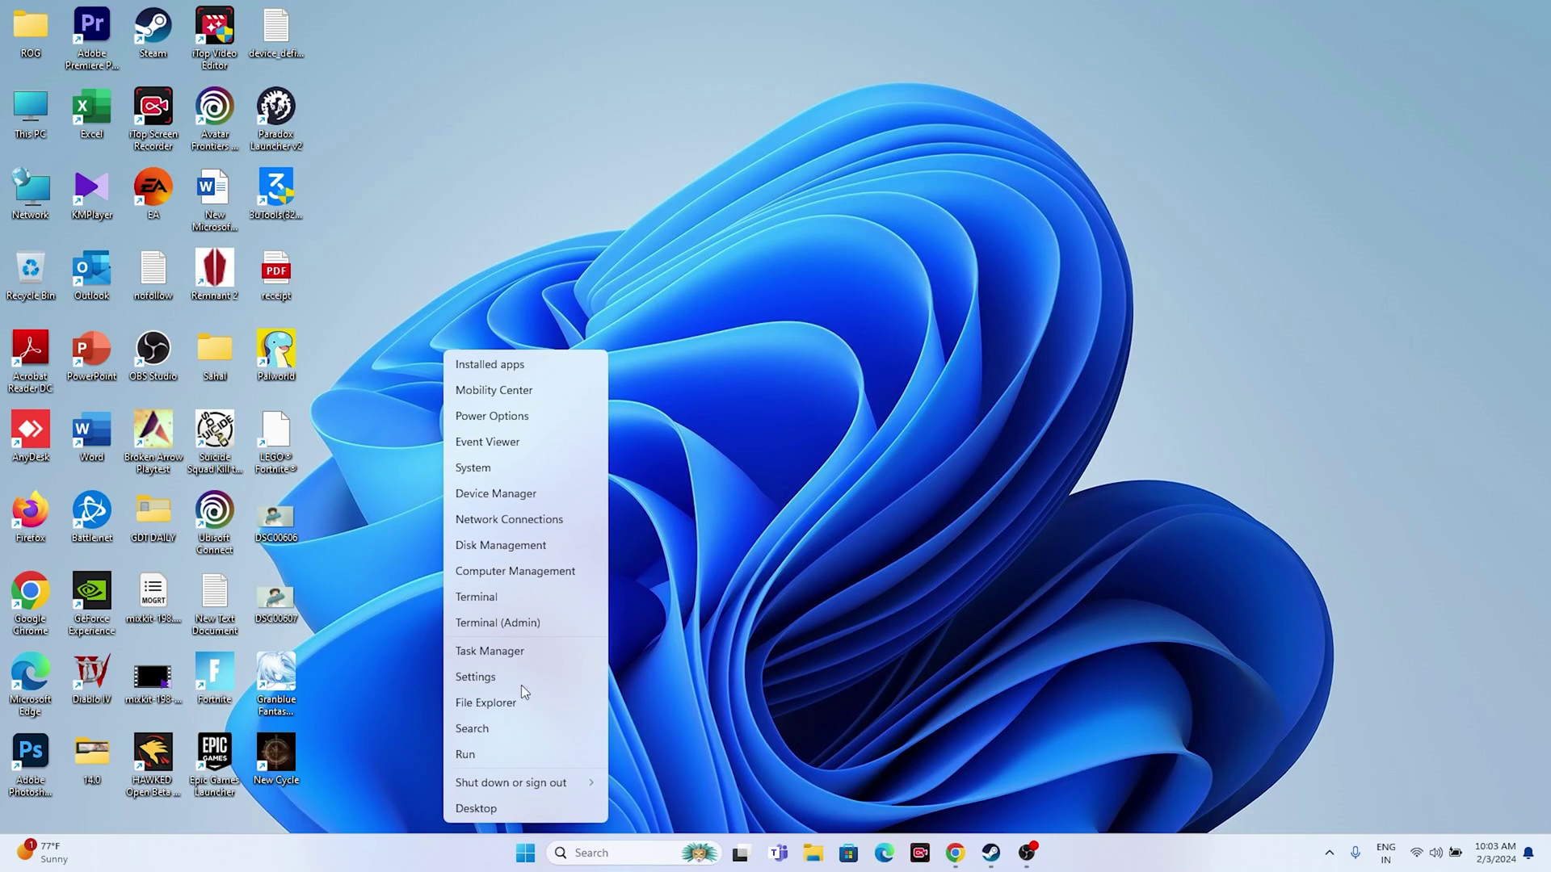
click(504, 643)
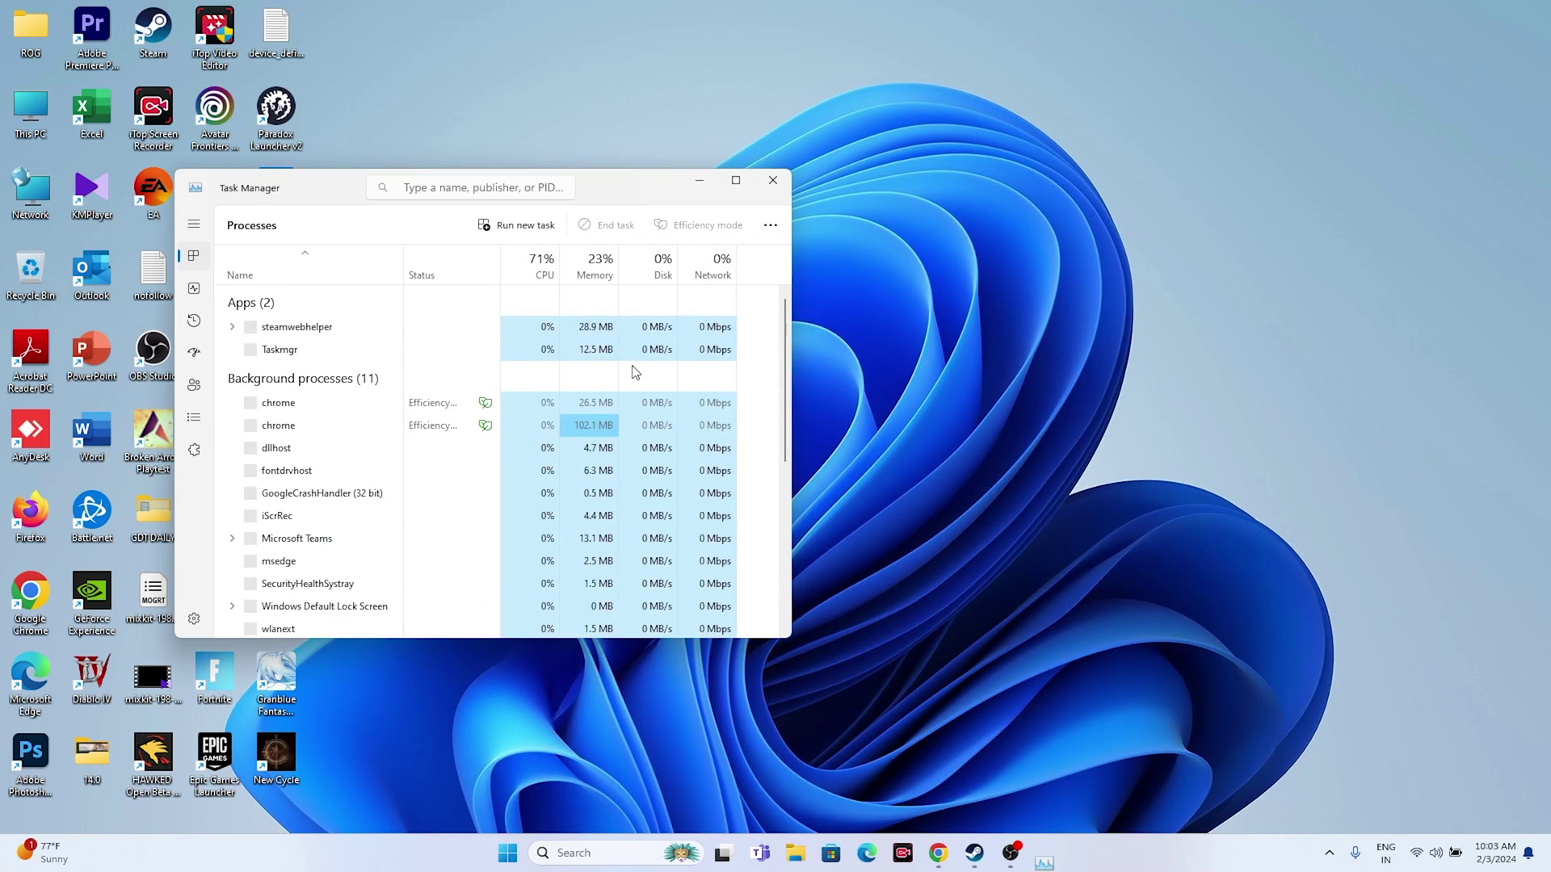
click(737, 186)
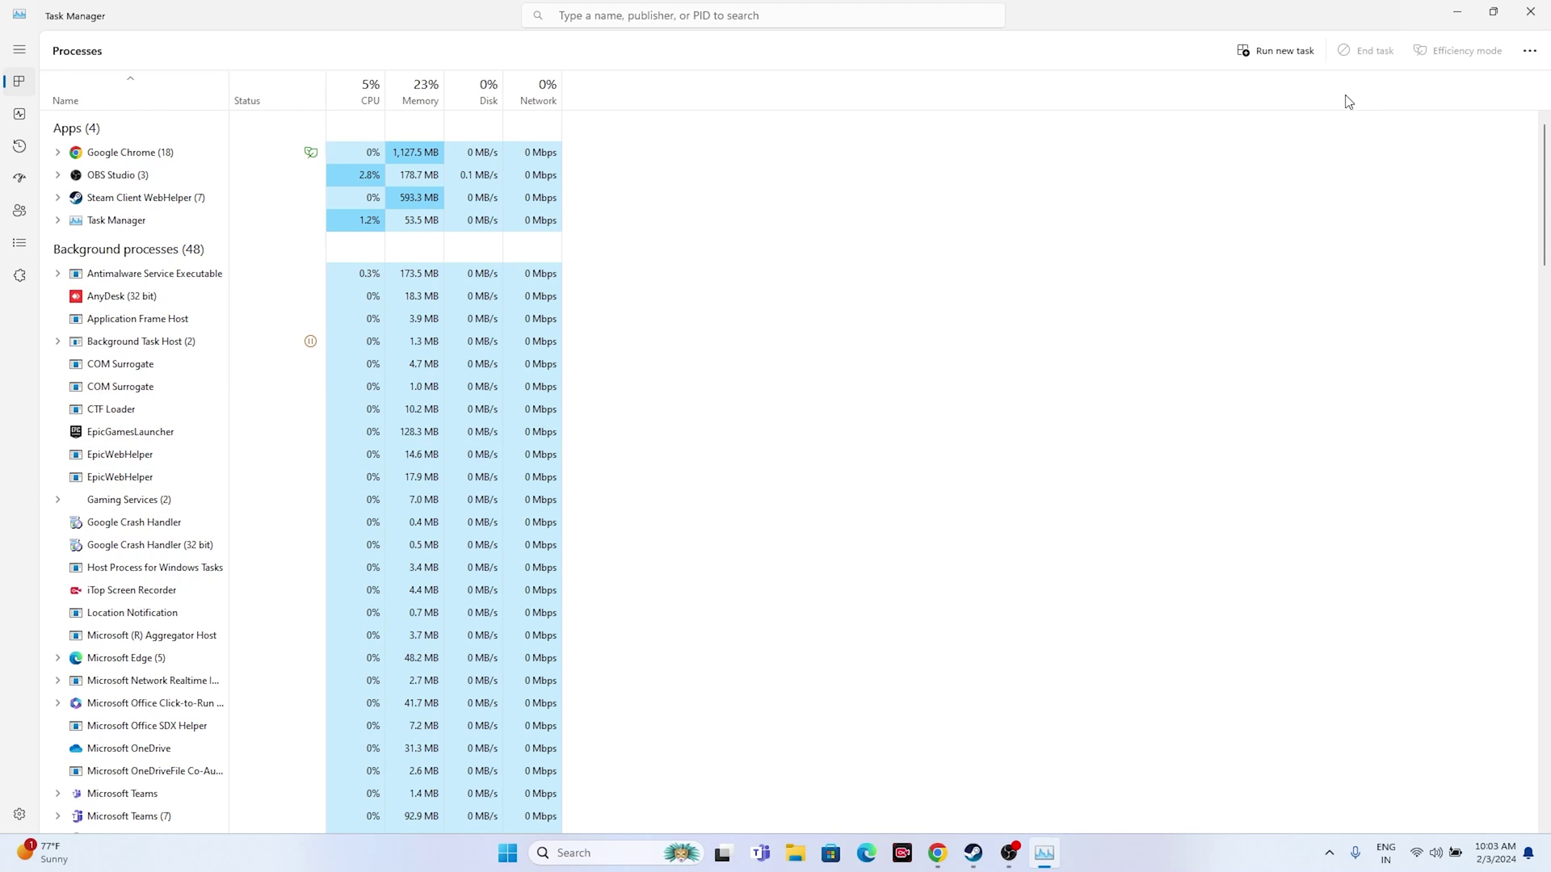
click(1530, 12)
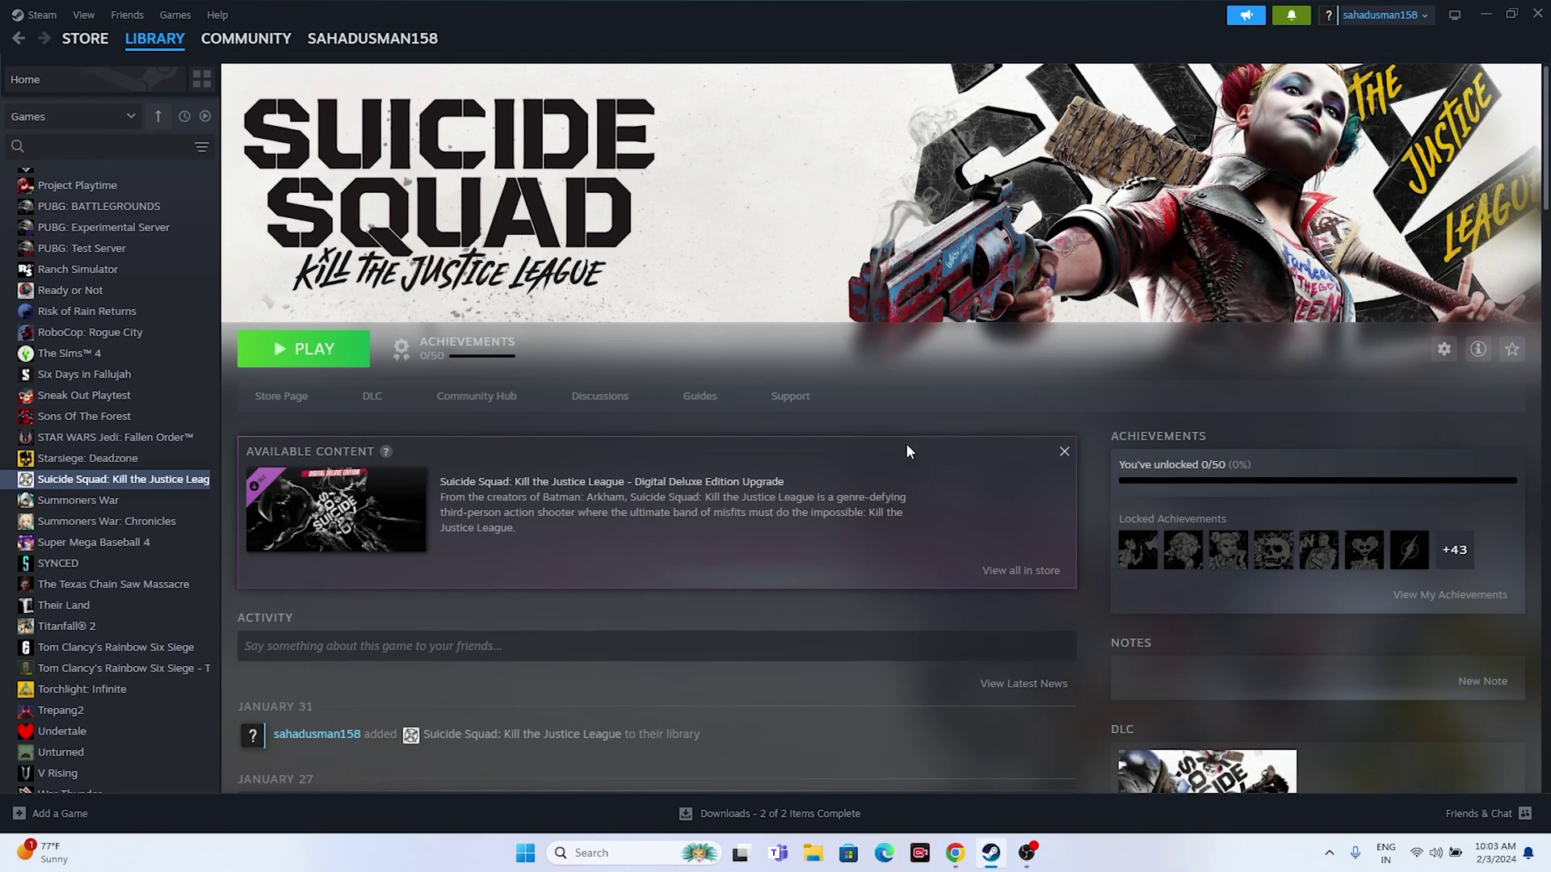
click(1486, 14)
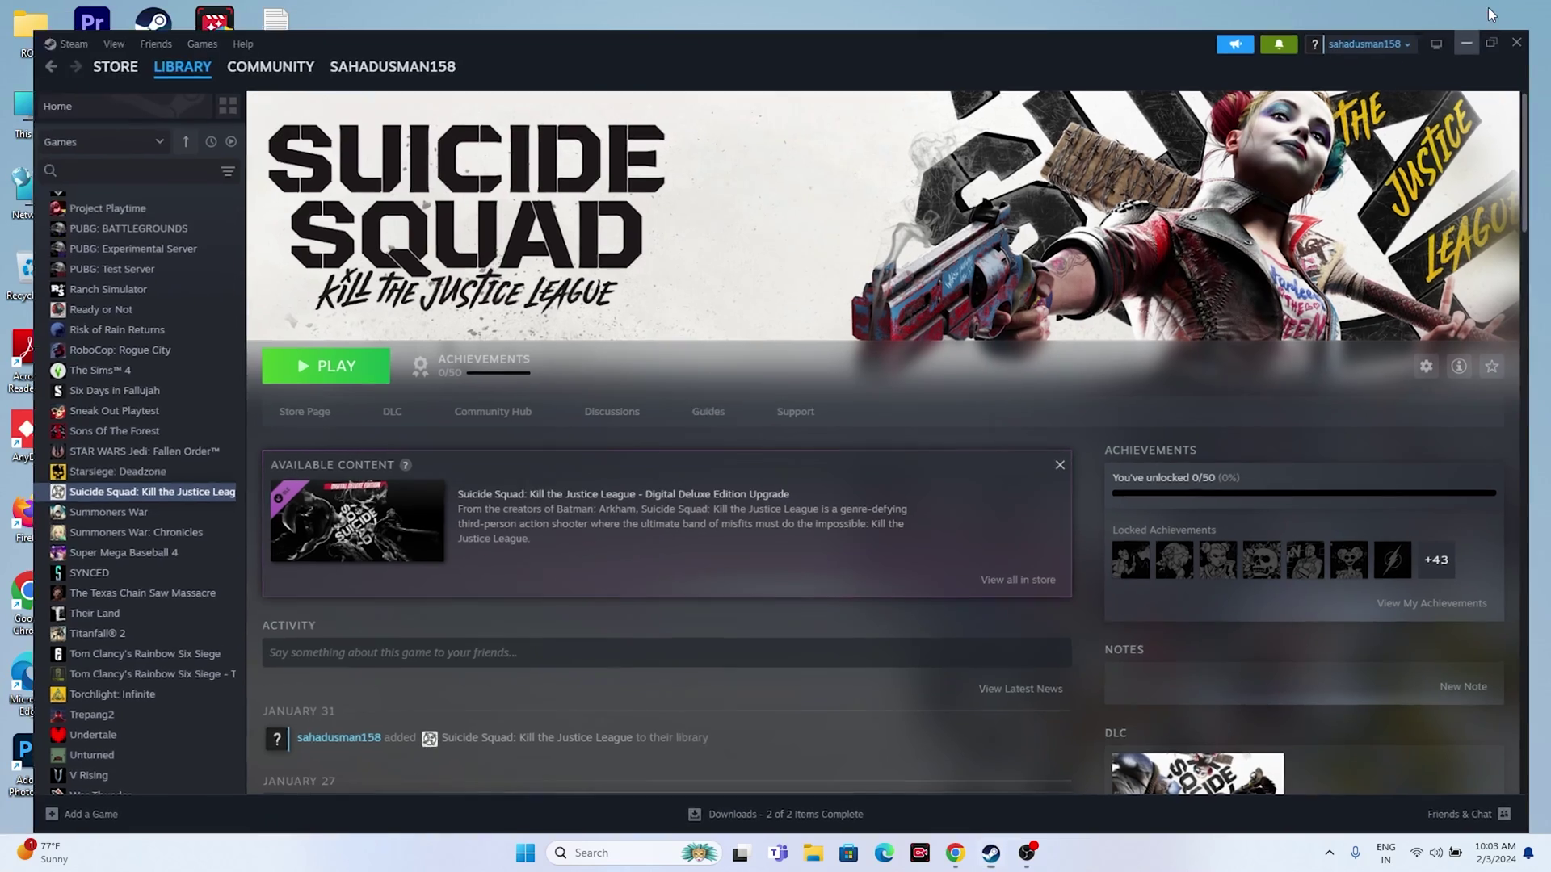
Open the Windows Graphics settings and start browsing for a desktop app to add.
click(630, 853)
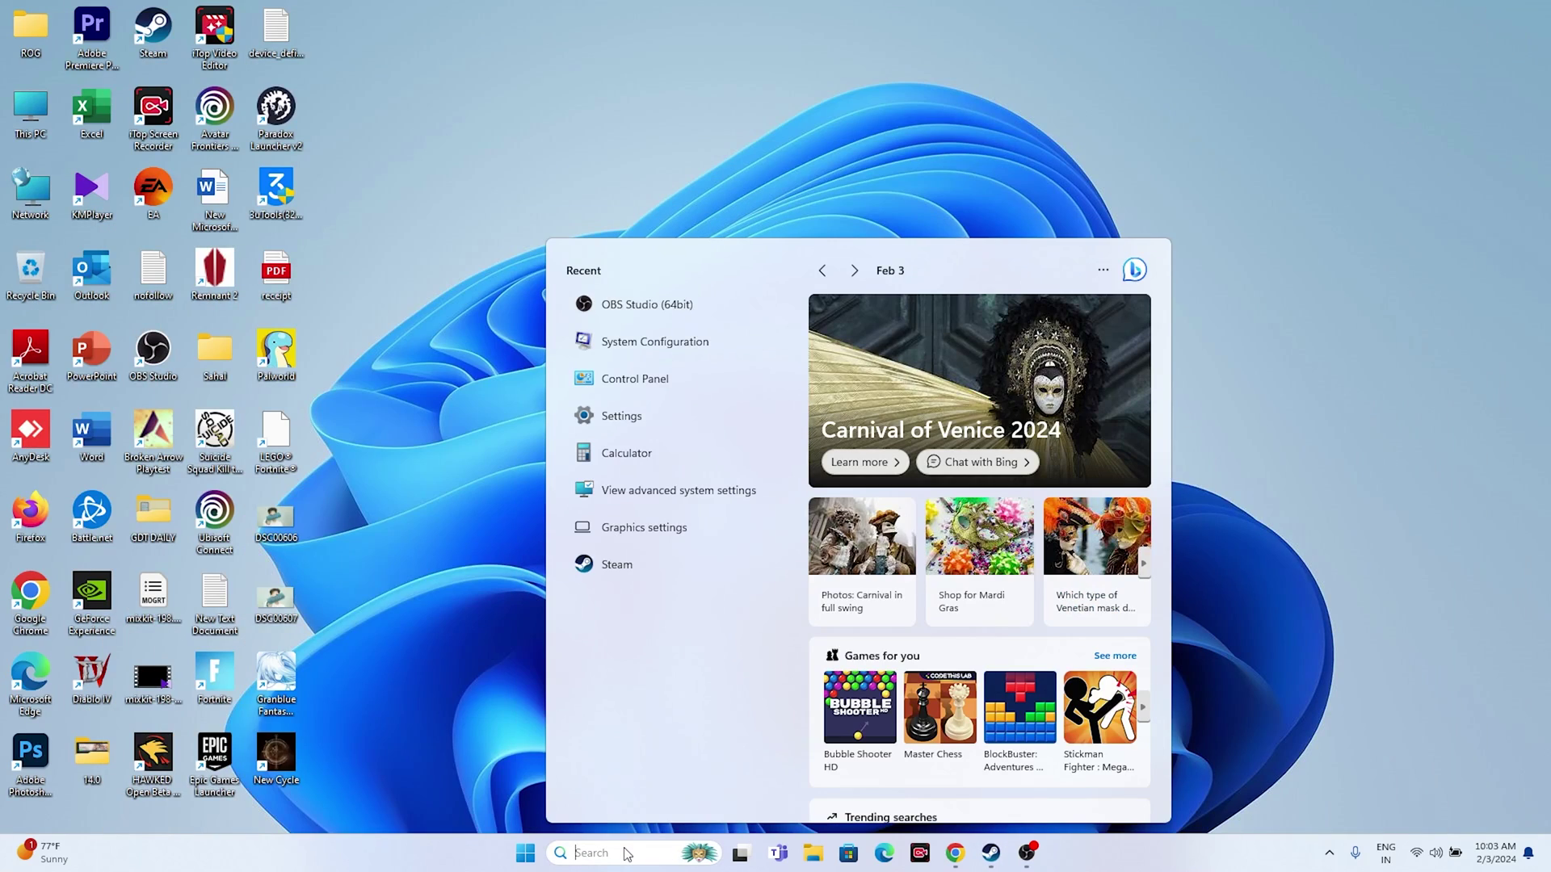
click(685, 531)
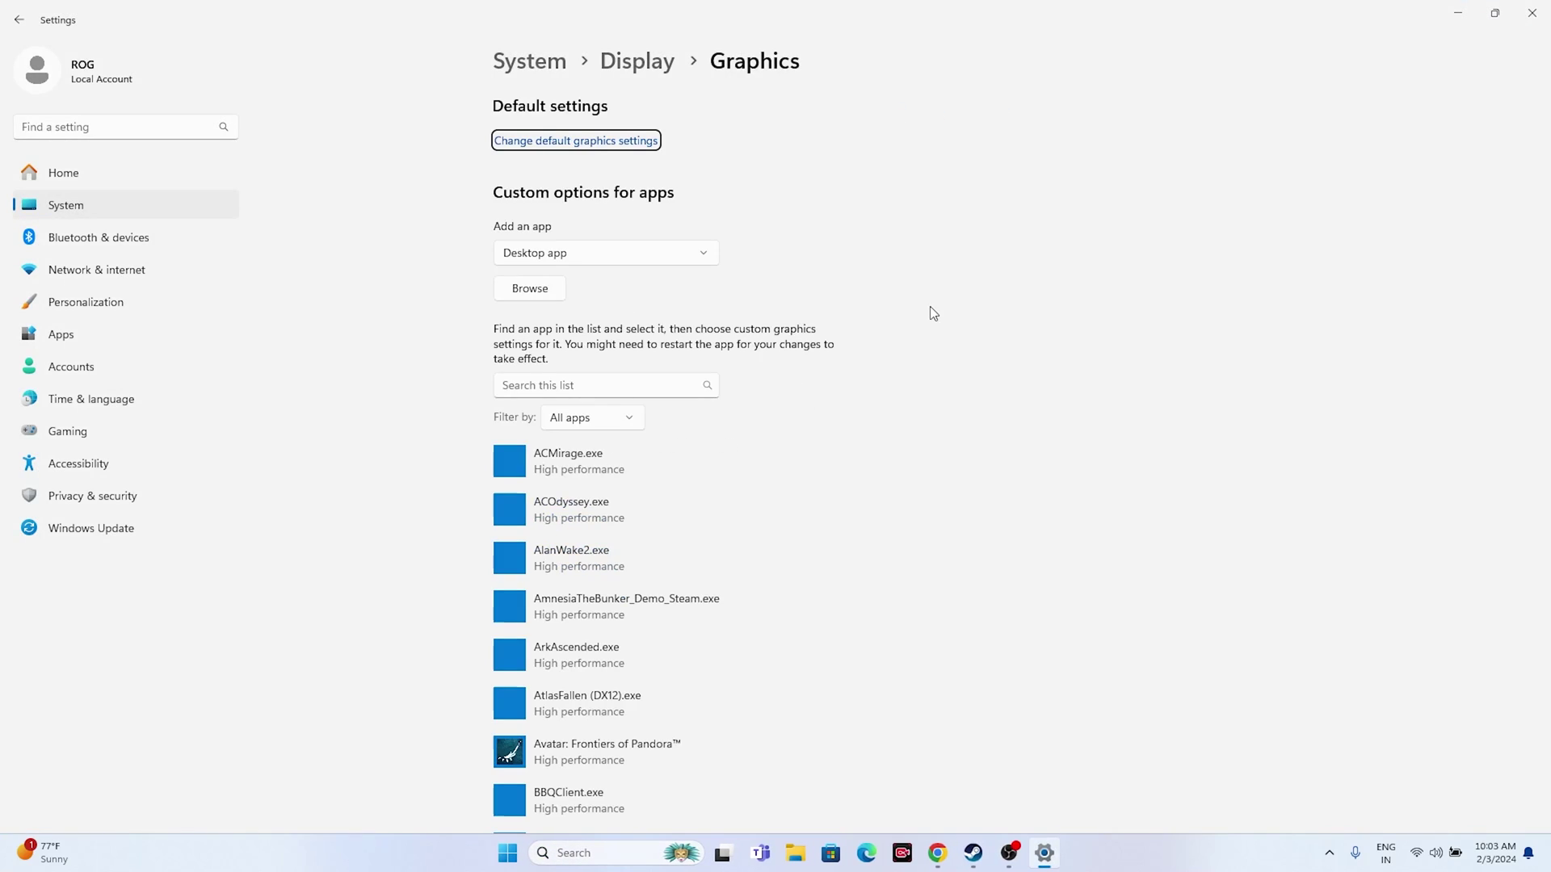
click(529, 296)
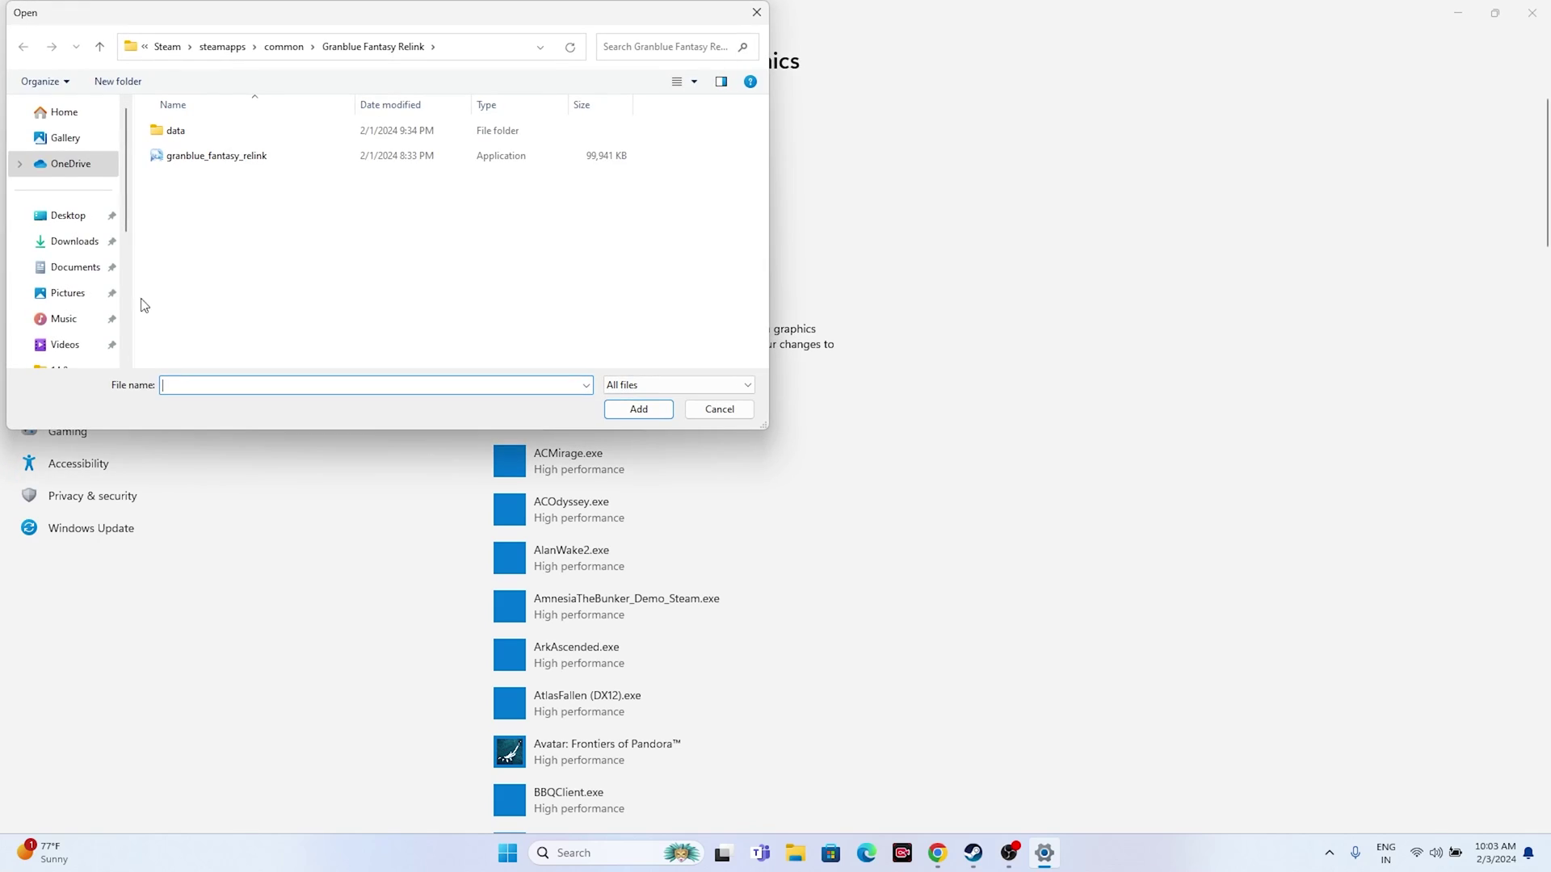
Browse to Local Disk (C:)\Program Files (x86)\Steam\steamapps\common in the file dialog.
scroll(96, 282, down, 1)
click(71, 289)
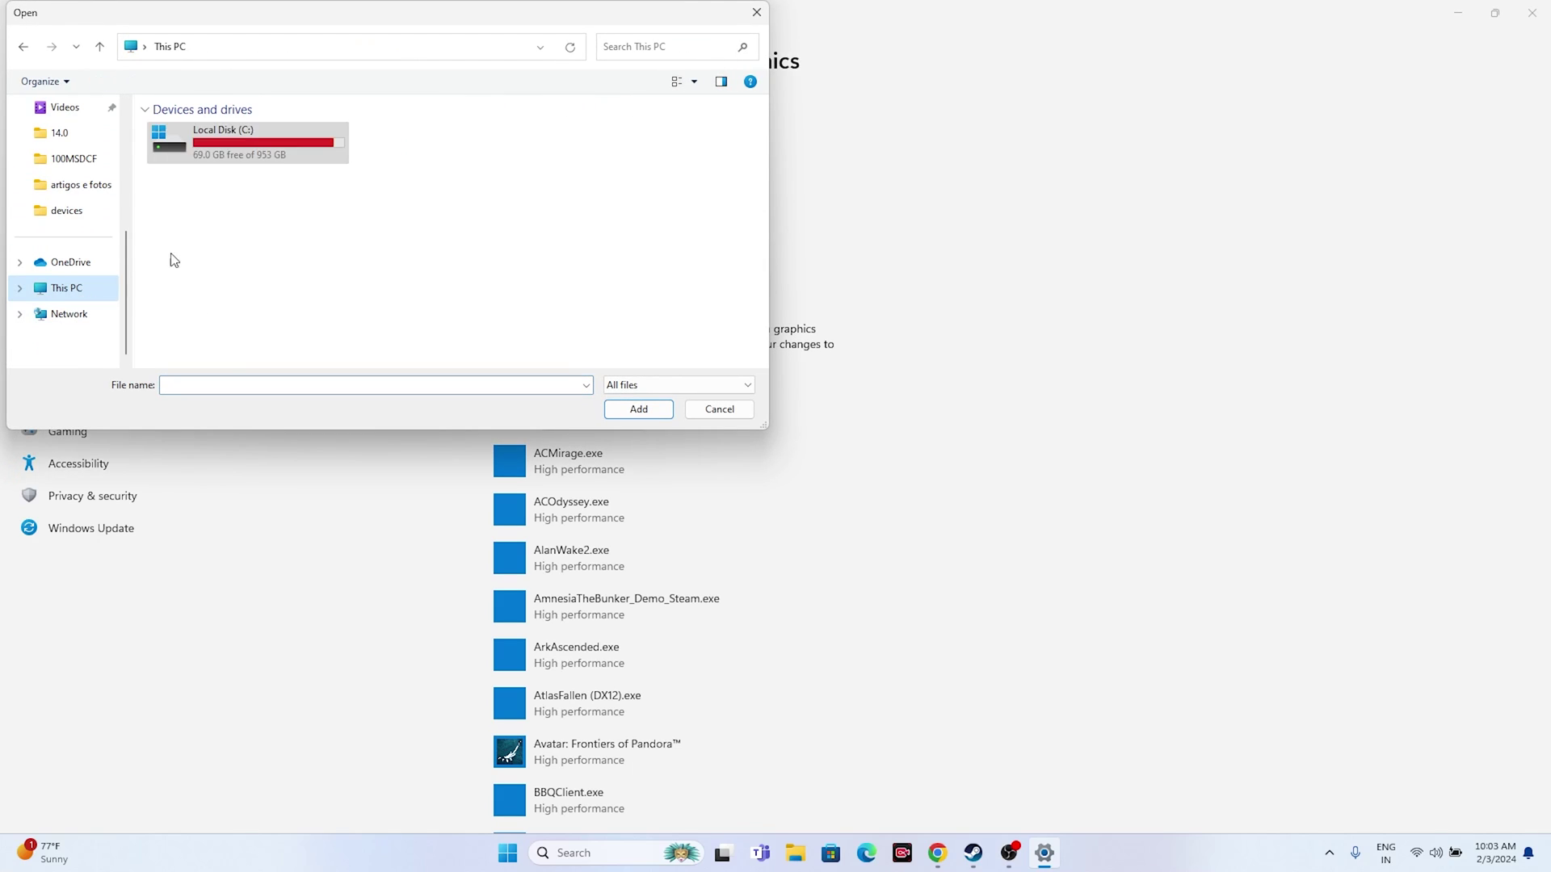
double_click(220, 147)
double_click(223, 282)
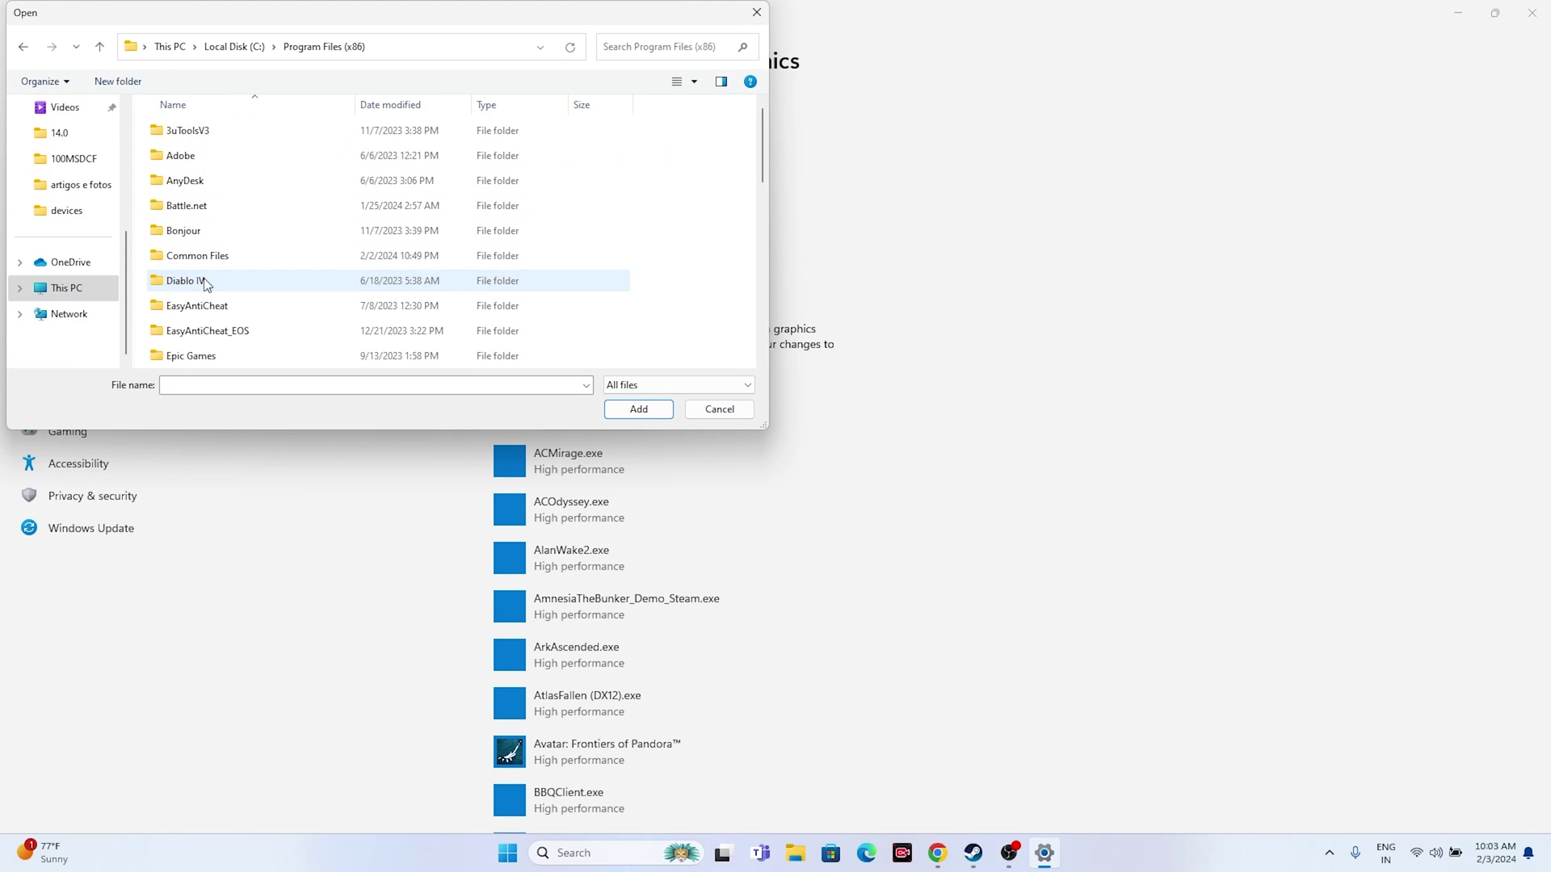
scroll(232, 244, down, 4)
double_click(220, 241)
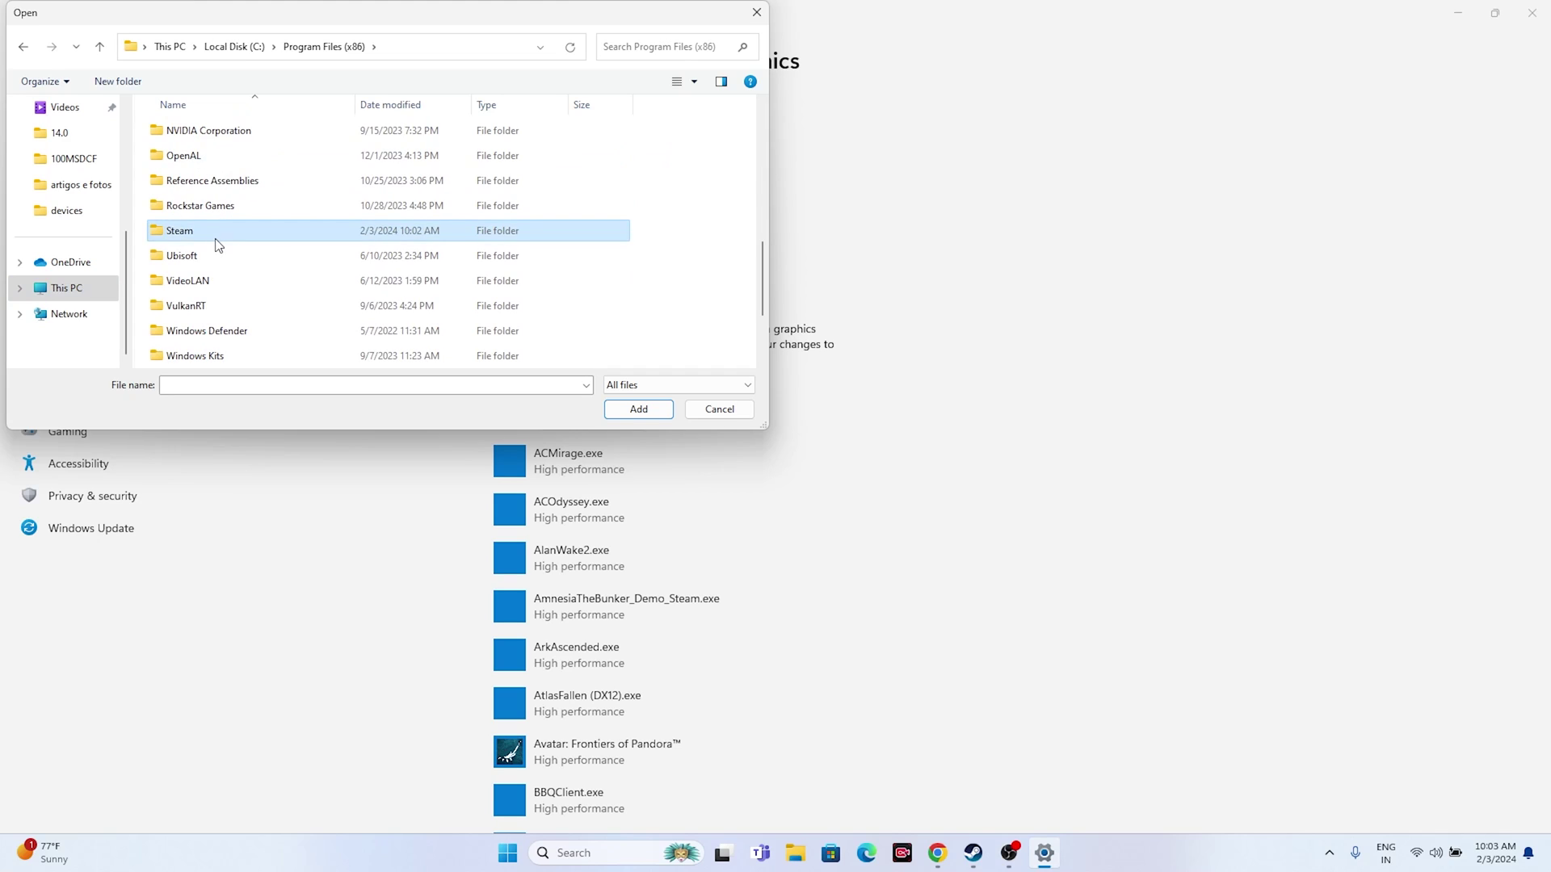
scroll(240, 240, down, 3)
double_click(234, 206)
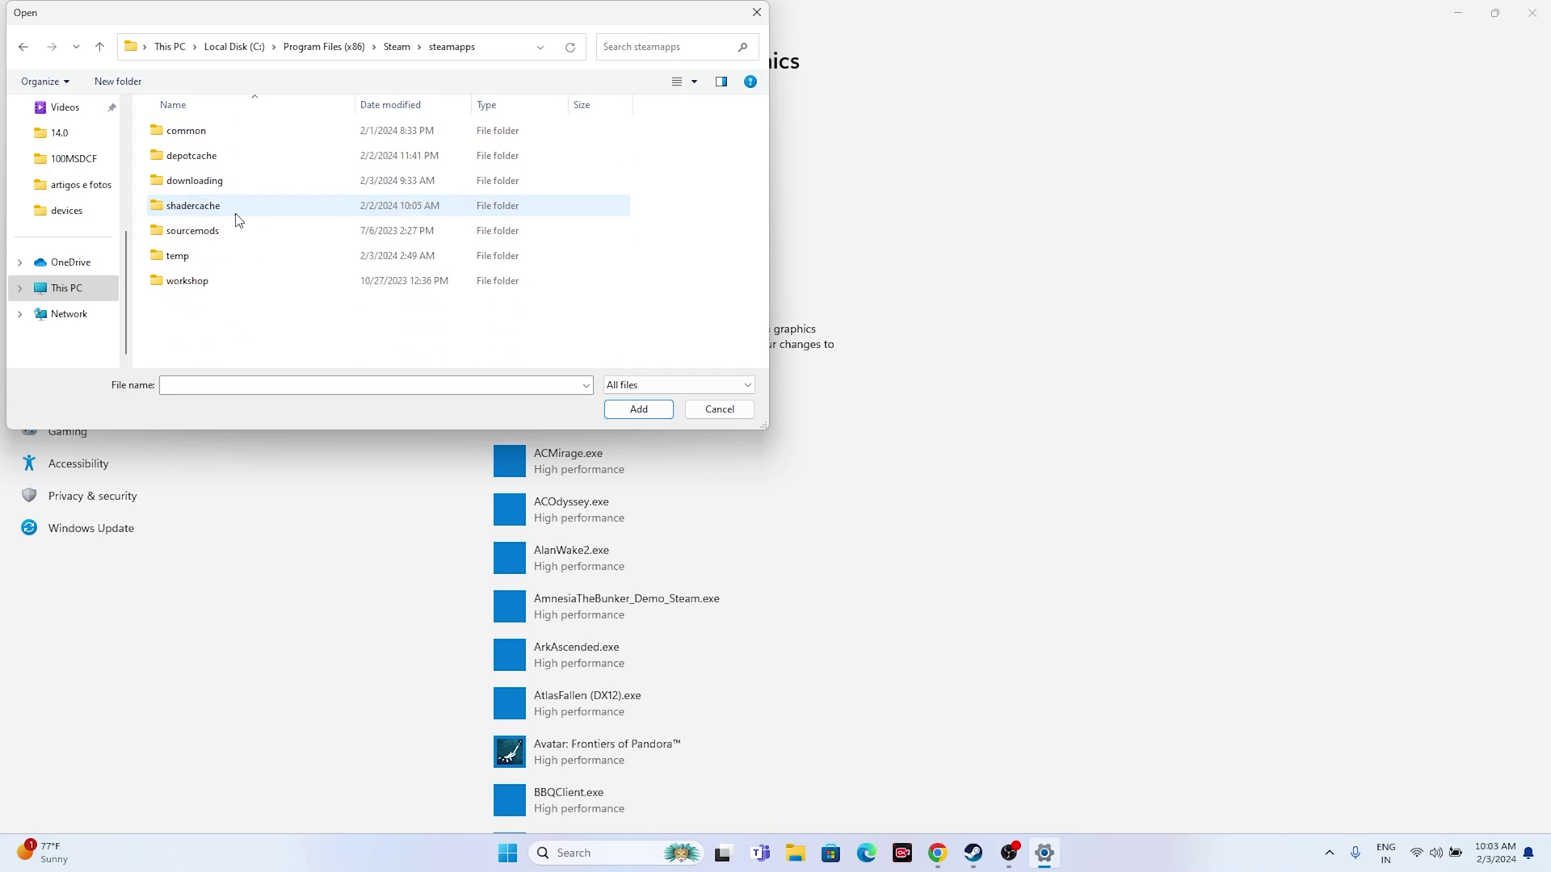
double_click(201, 139)
Open the Stones\Binaries\Win64 folder within Suicide Squad Kill the Justice League.
scroll(229, 207, down, 6)
scroll(231, 209, down, 10)
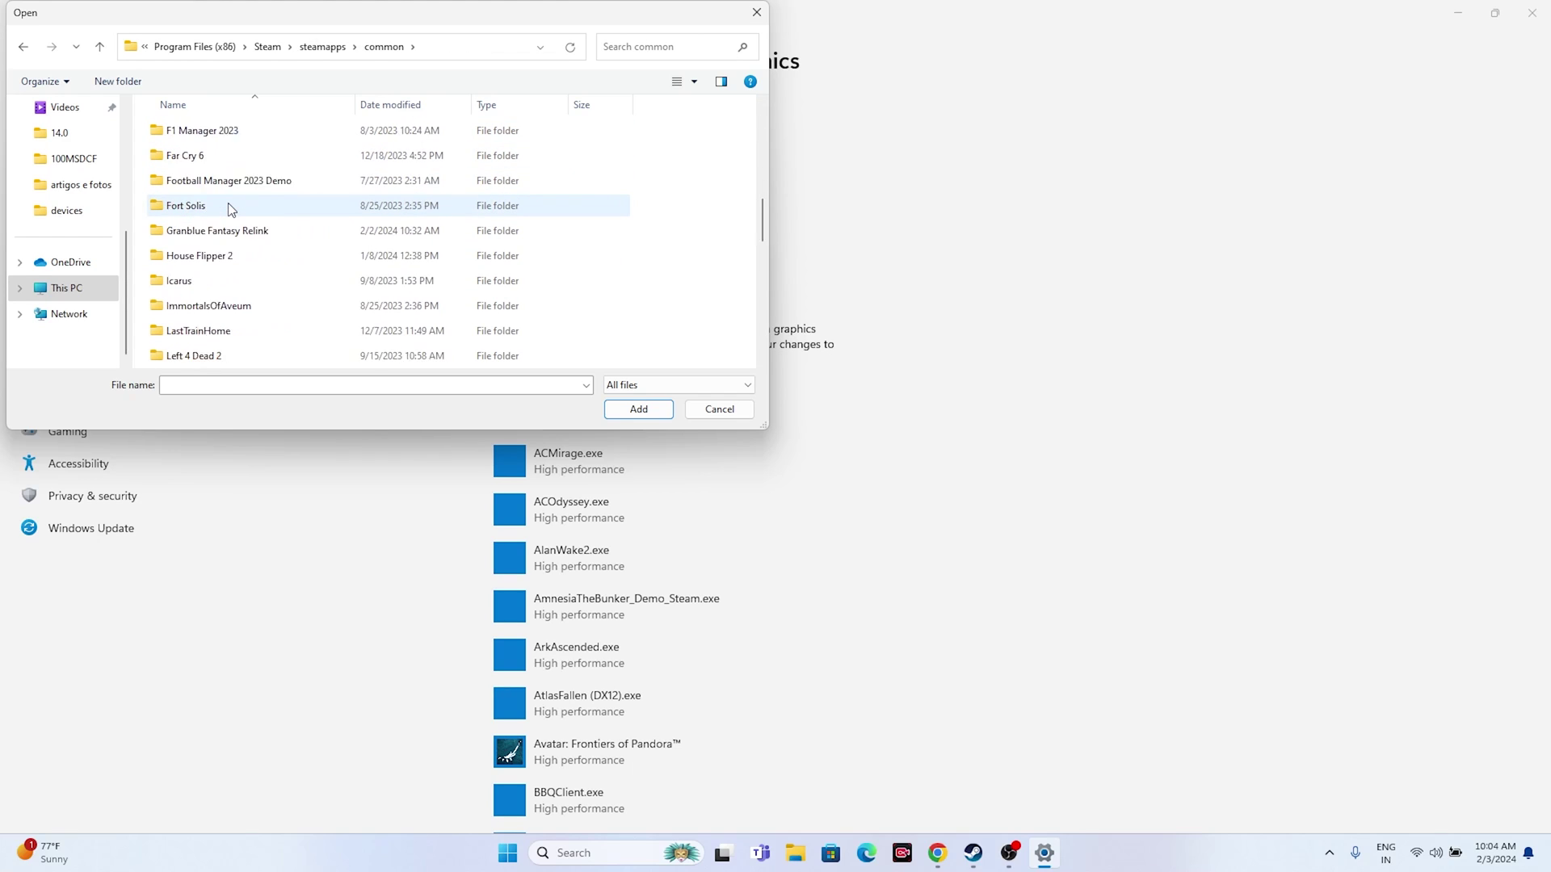
scroll(234, 214, down, 2)
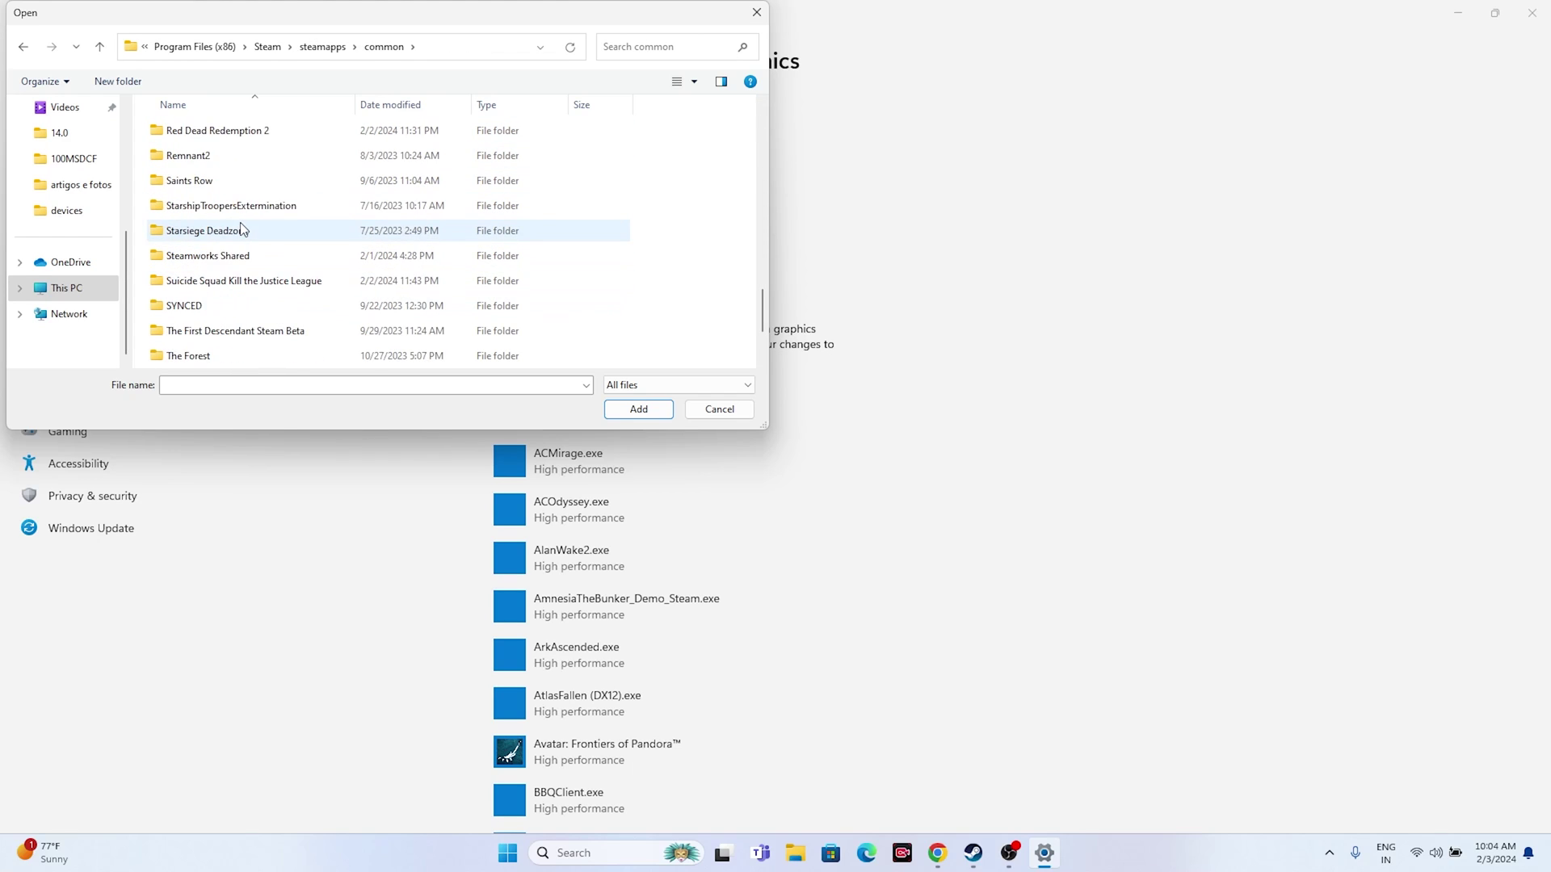
double_click(238, 281)
double_click(200, 179)
double_click(198, 137)
double_click(245, 134)
Add the SuicideSquad_KTJL application, save its graphics preference as High performance, and close Settings.
click(222, 160)
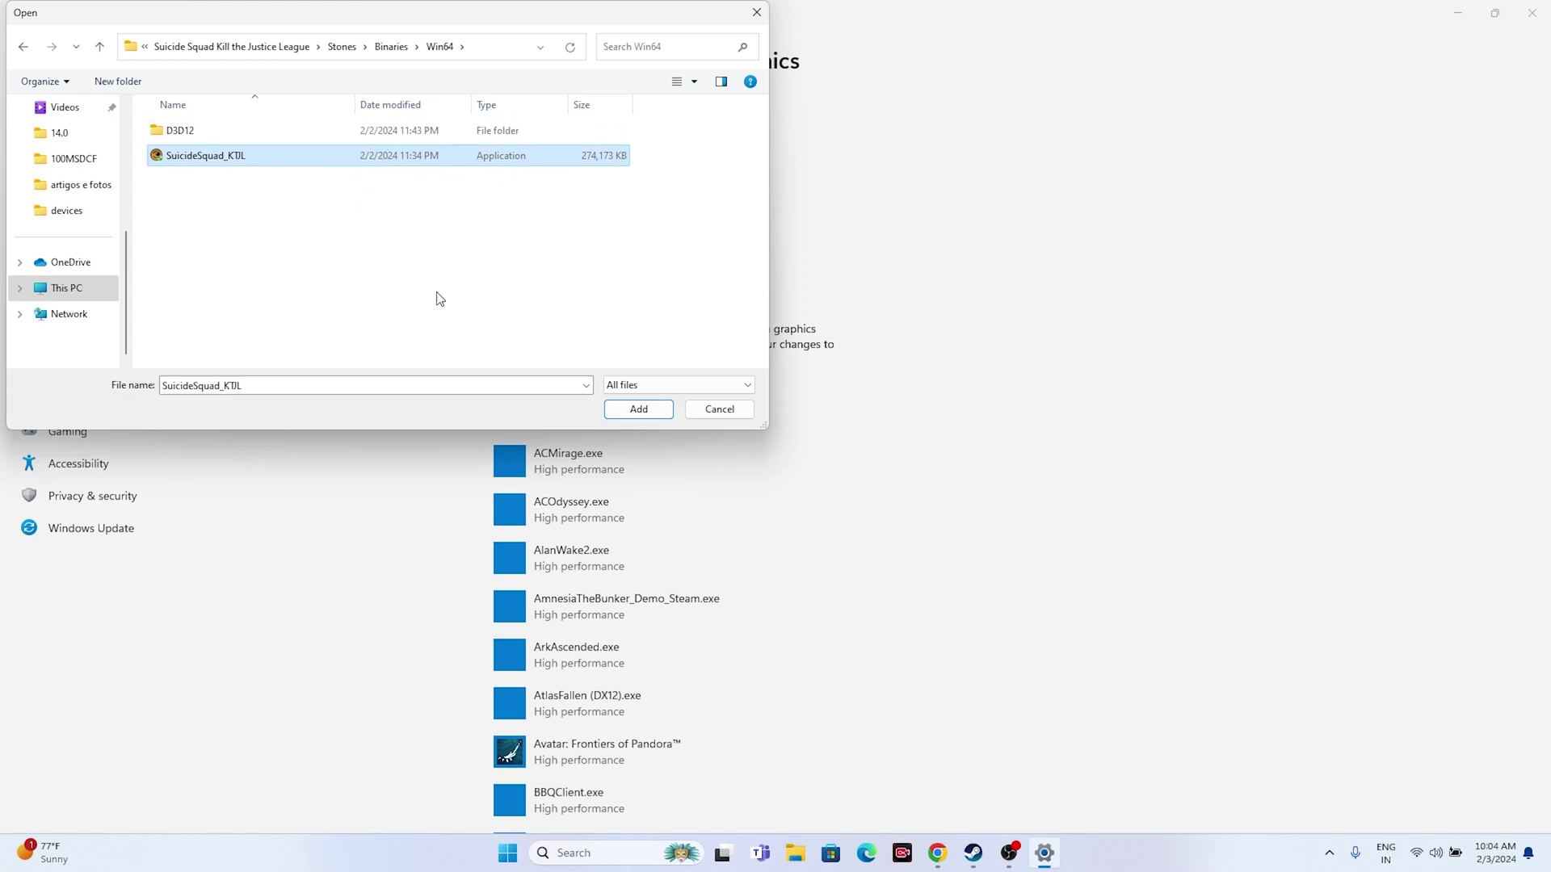
click(638, 411)
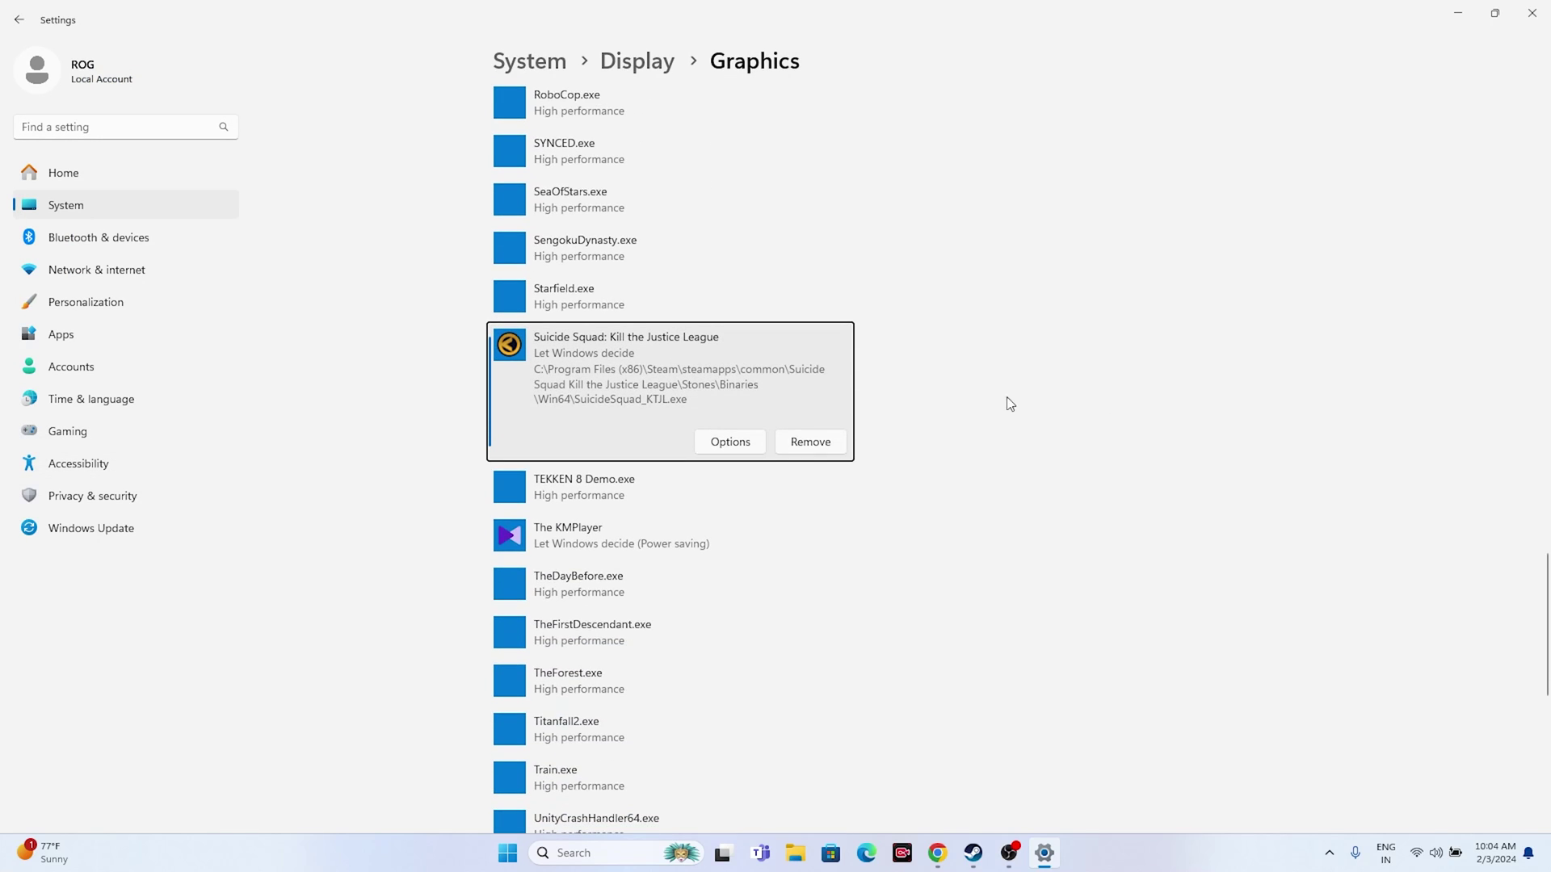
click(730, 442)
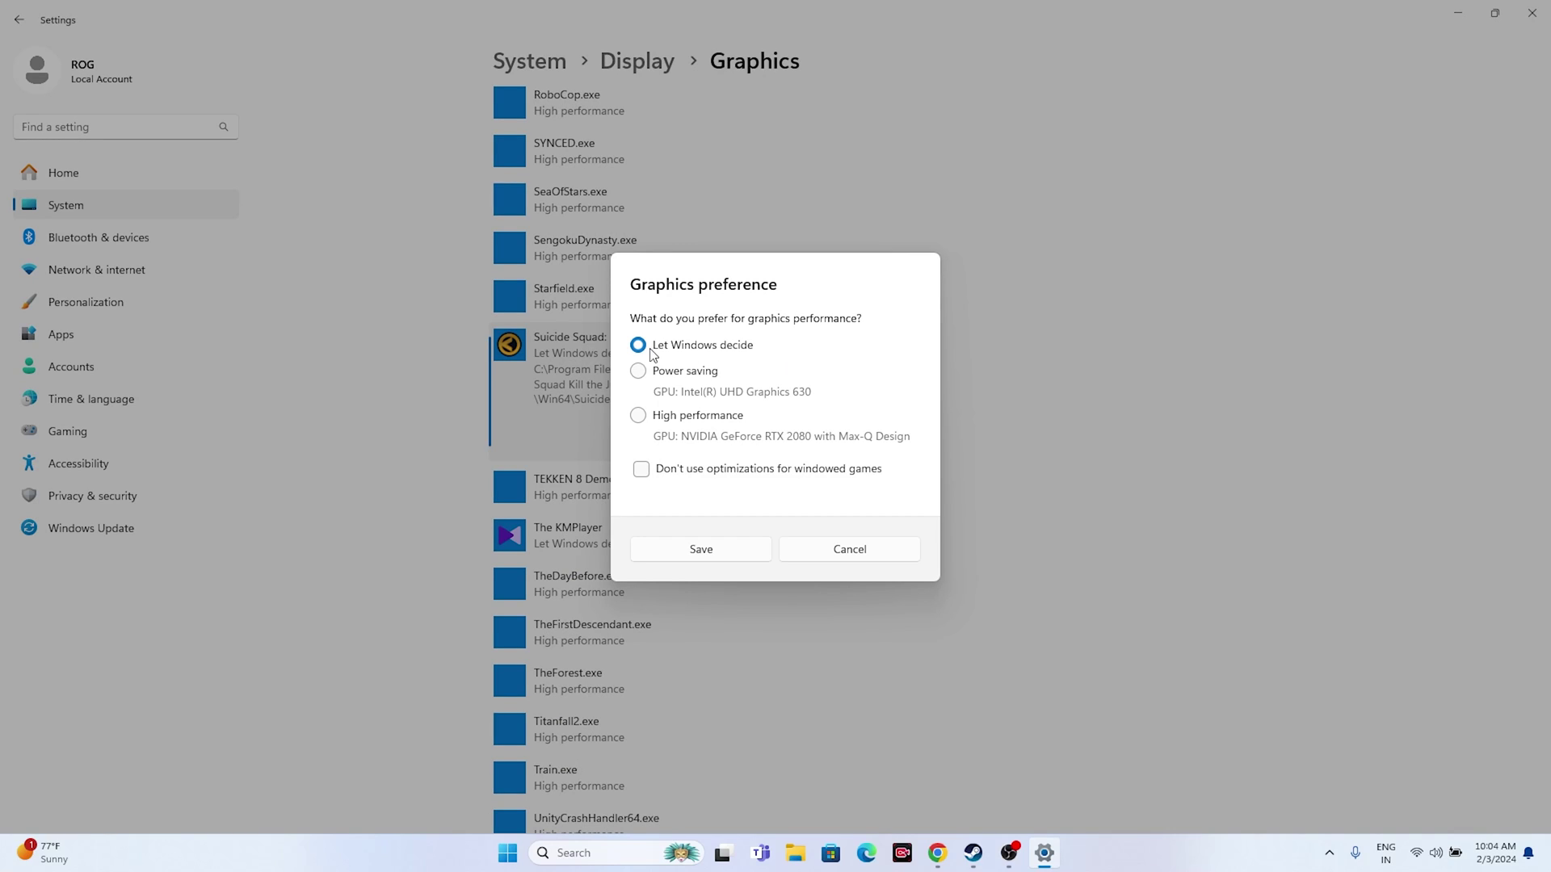
click(636, 416)
click(726, 549)
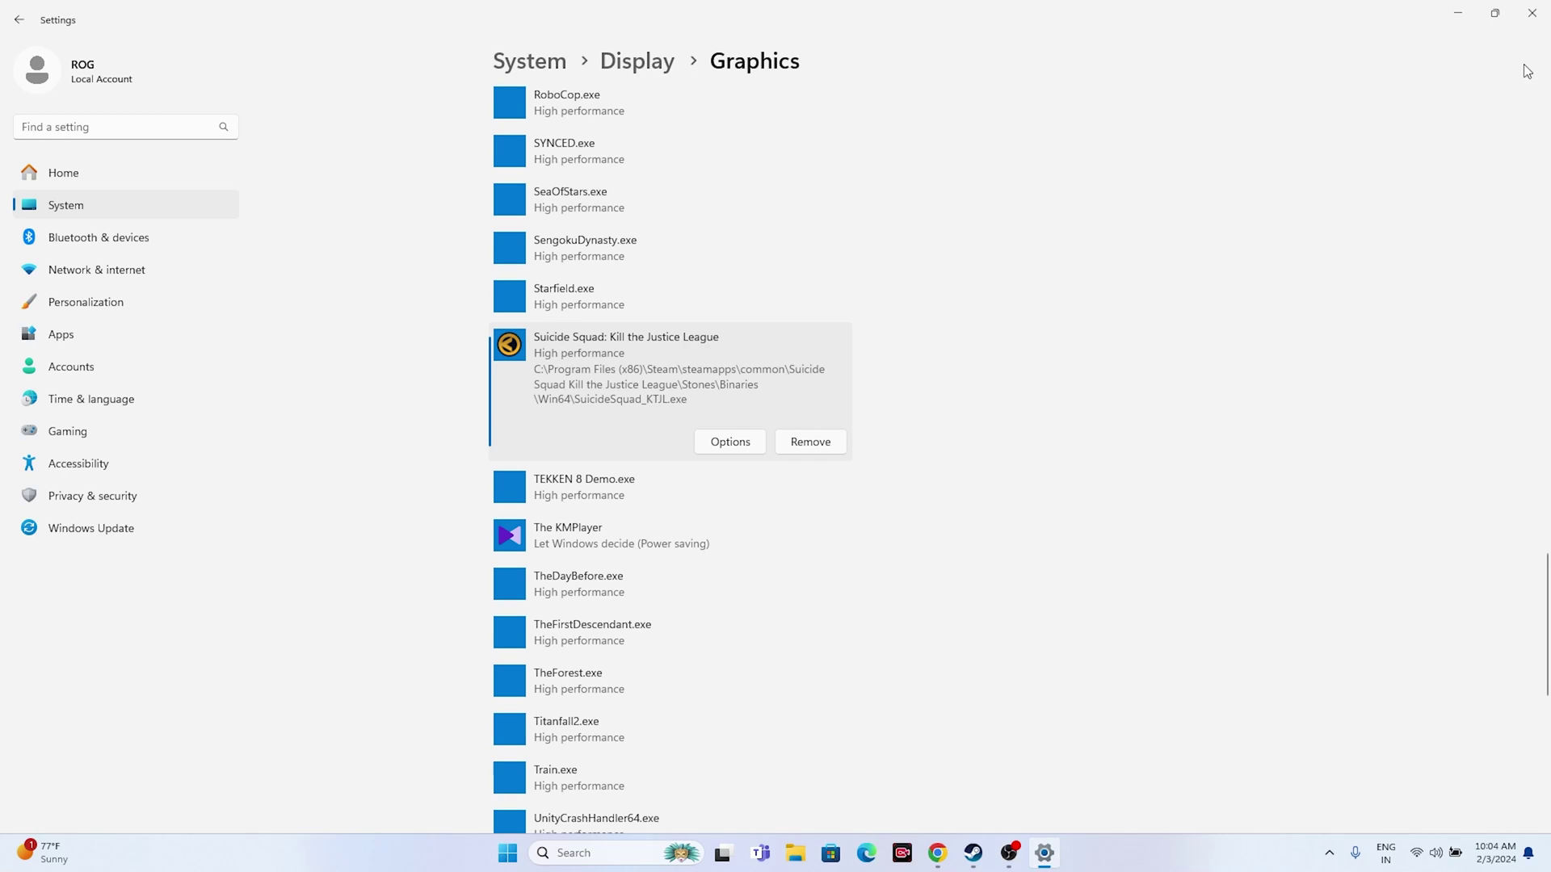
click(1533, 13)
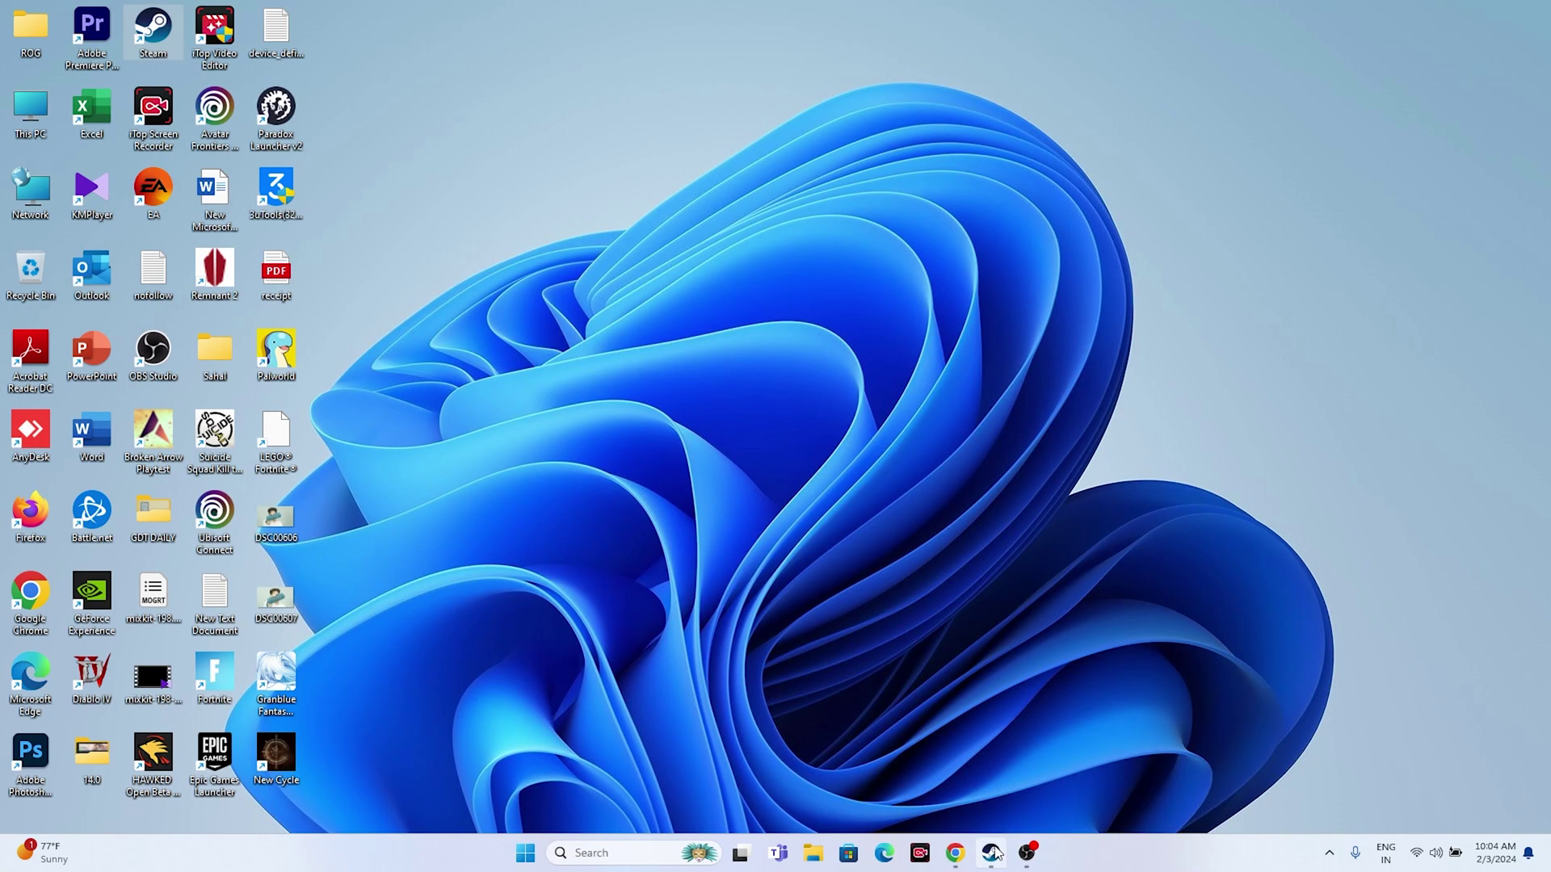
click(990, 853)
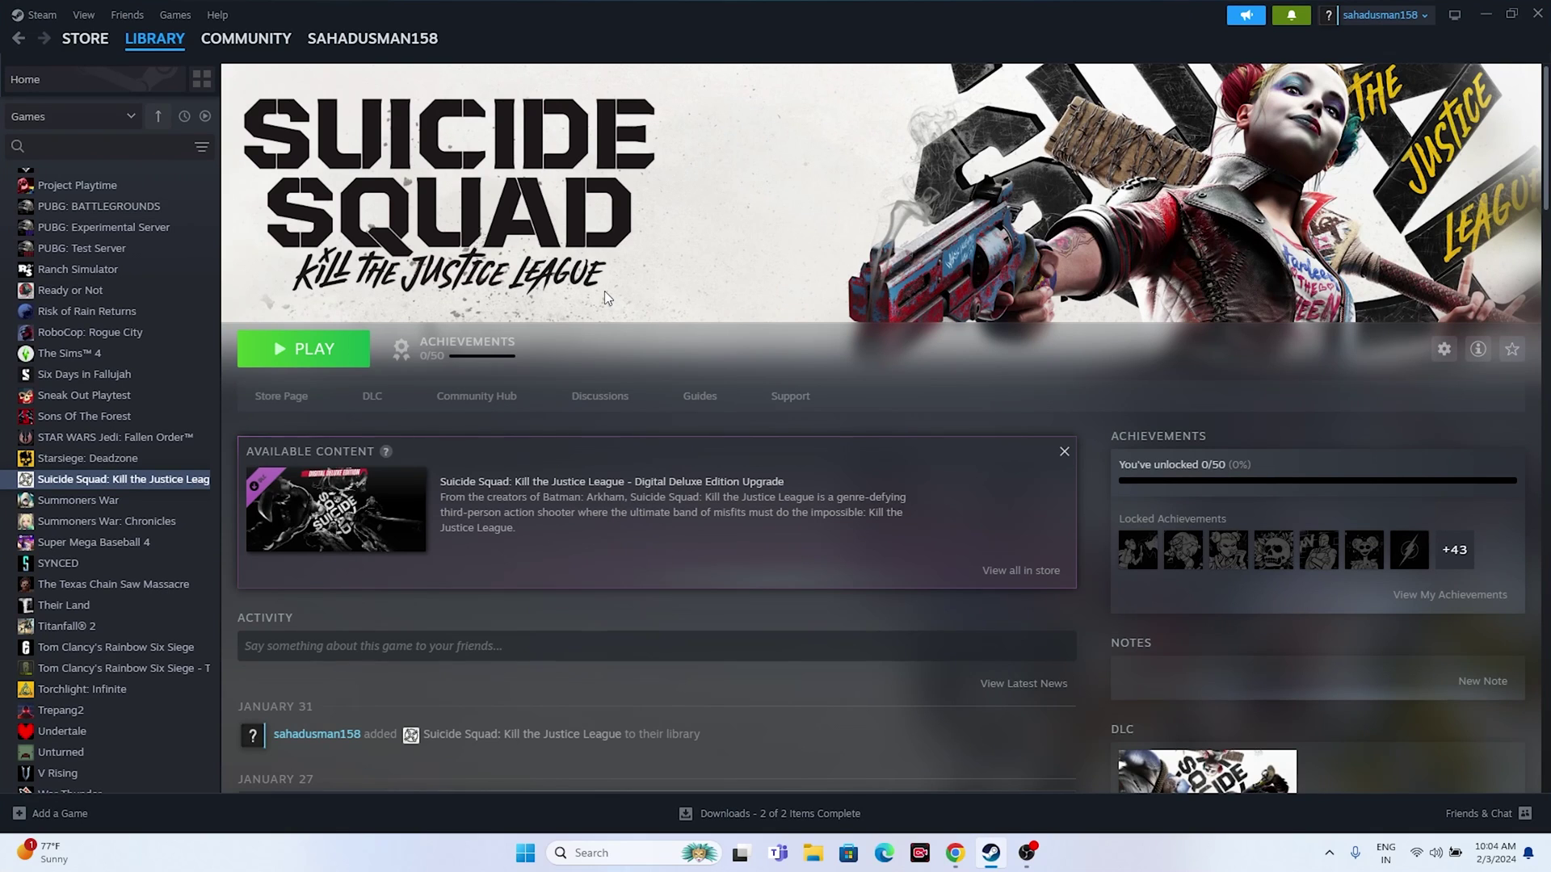
click(1484, 14)
Search Windows for "view", open the advanced system settings, and reach the Virtual Memory dialog through the advanced performance options.
click(593, 853)
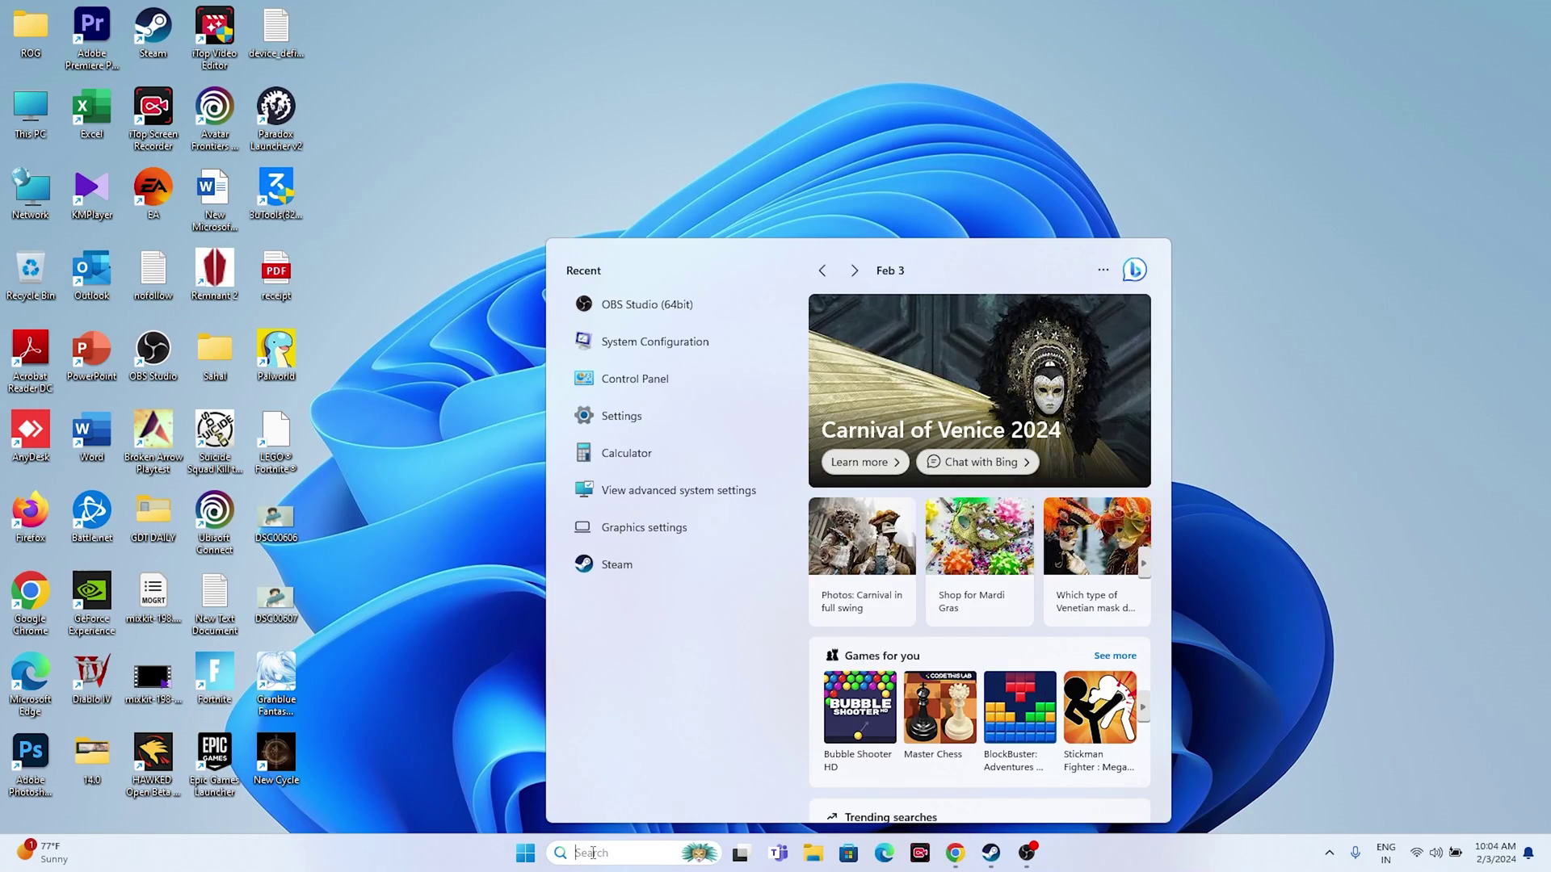
text(view)
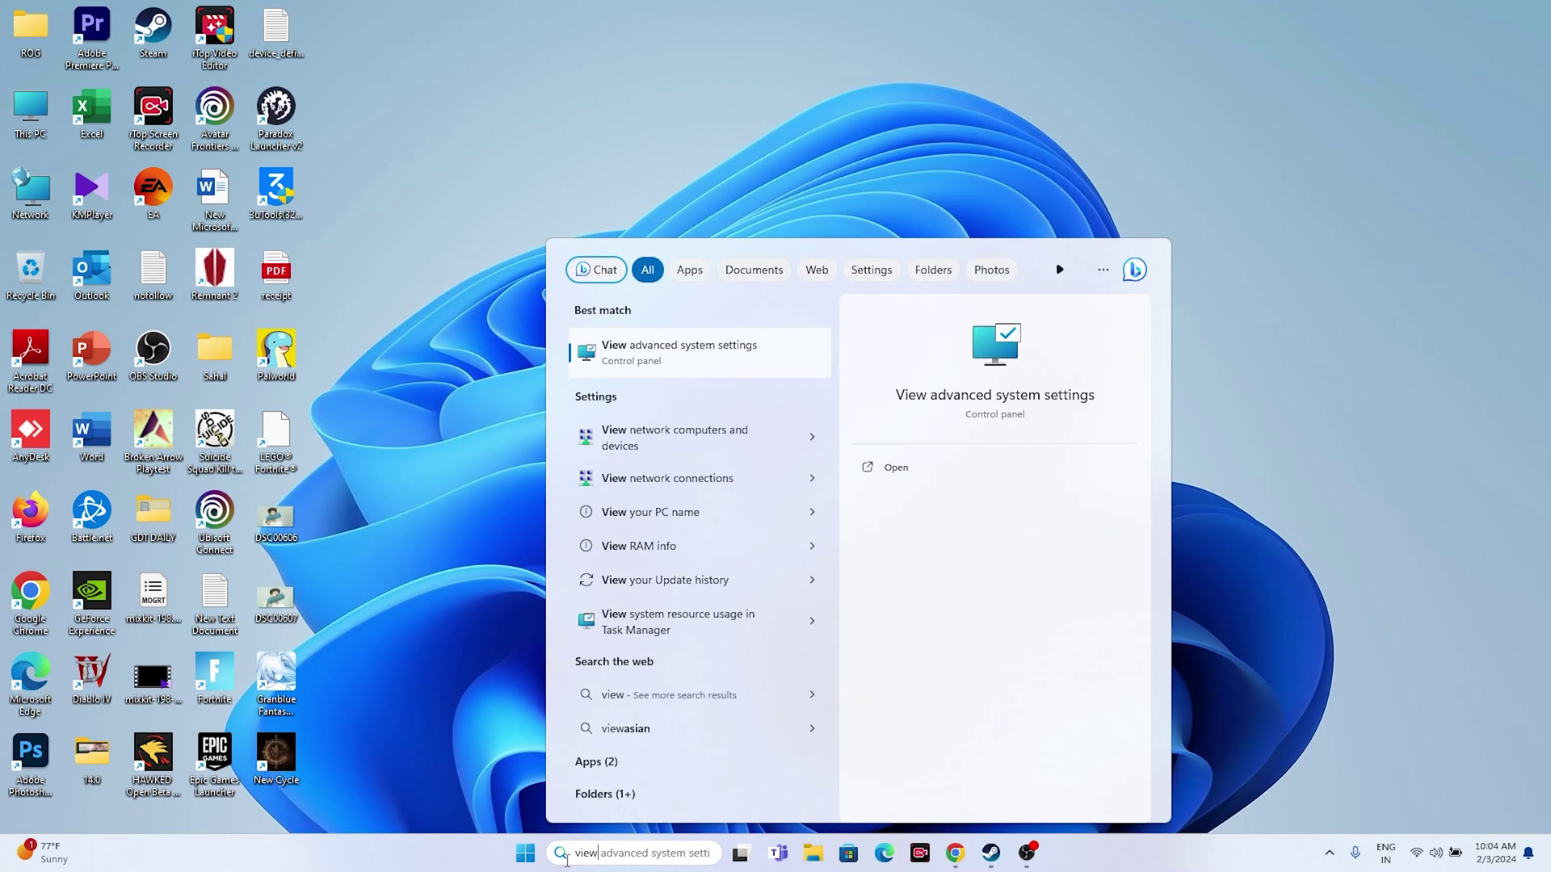
click(735, 341)
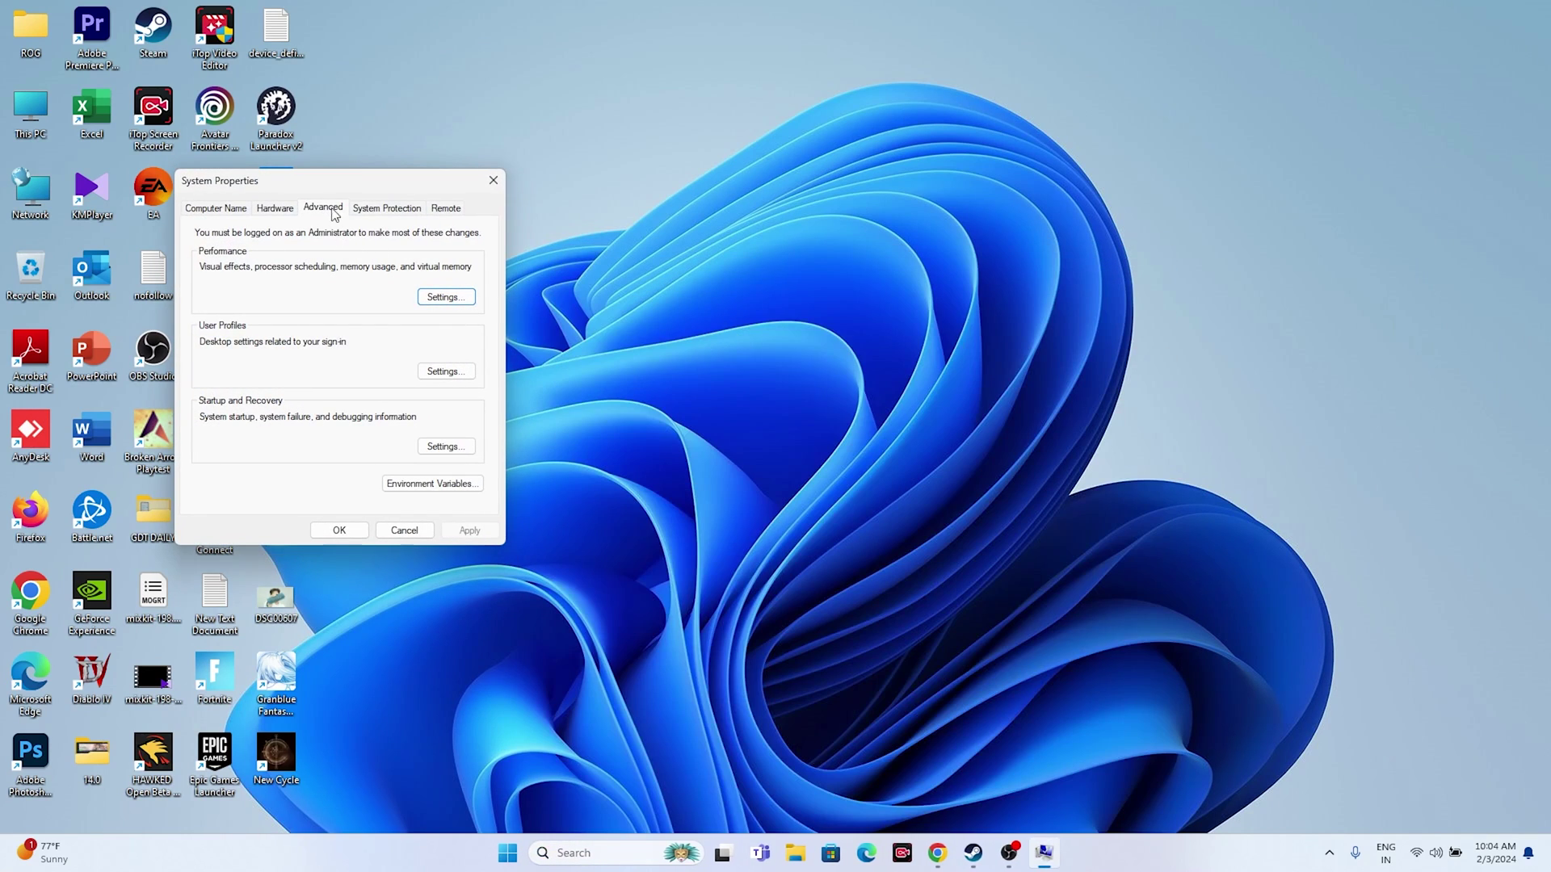
click(471, 298)
click(292, 270)
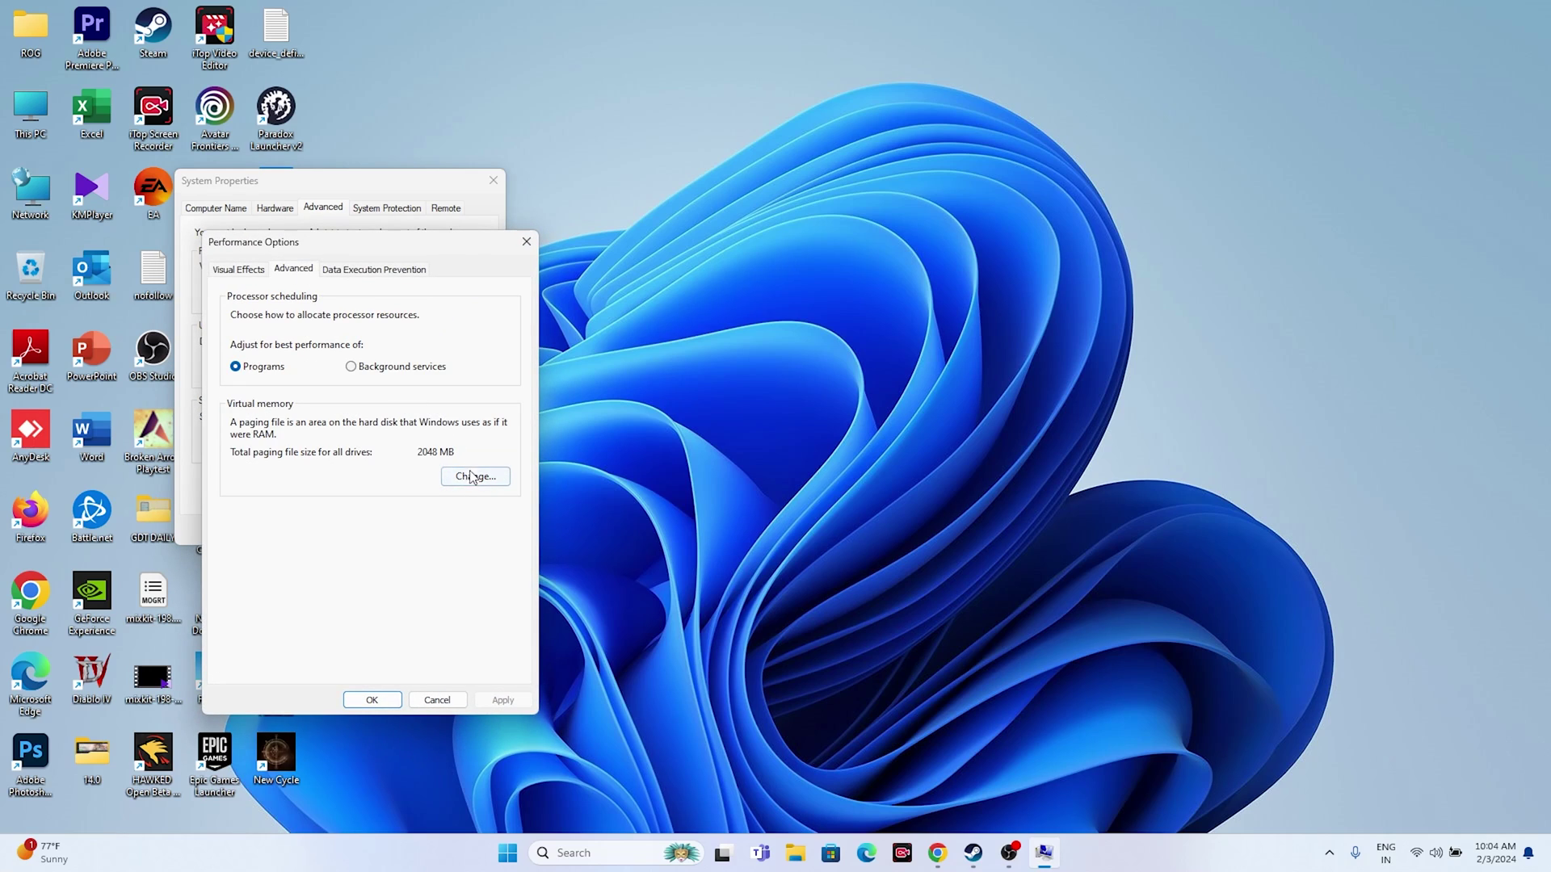
click(472, 477)
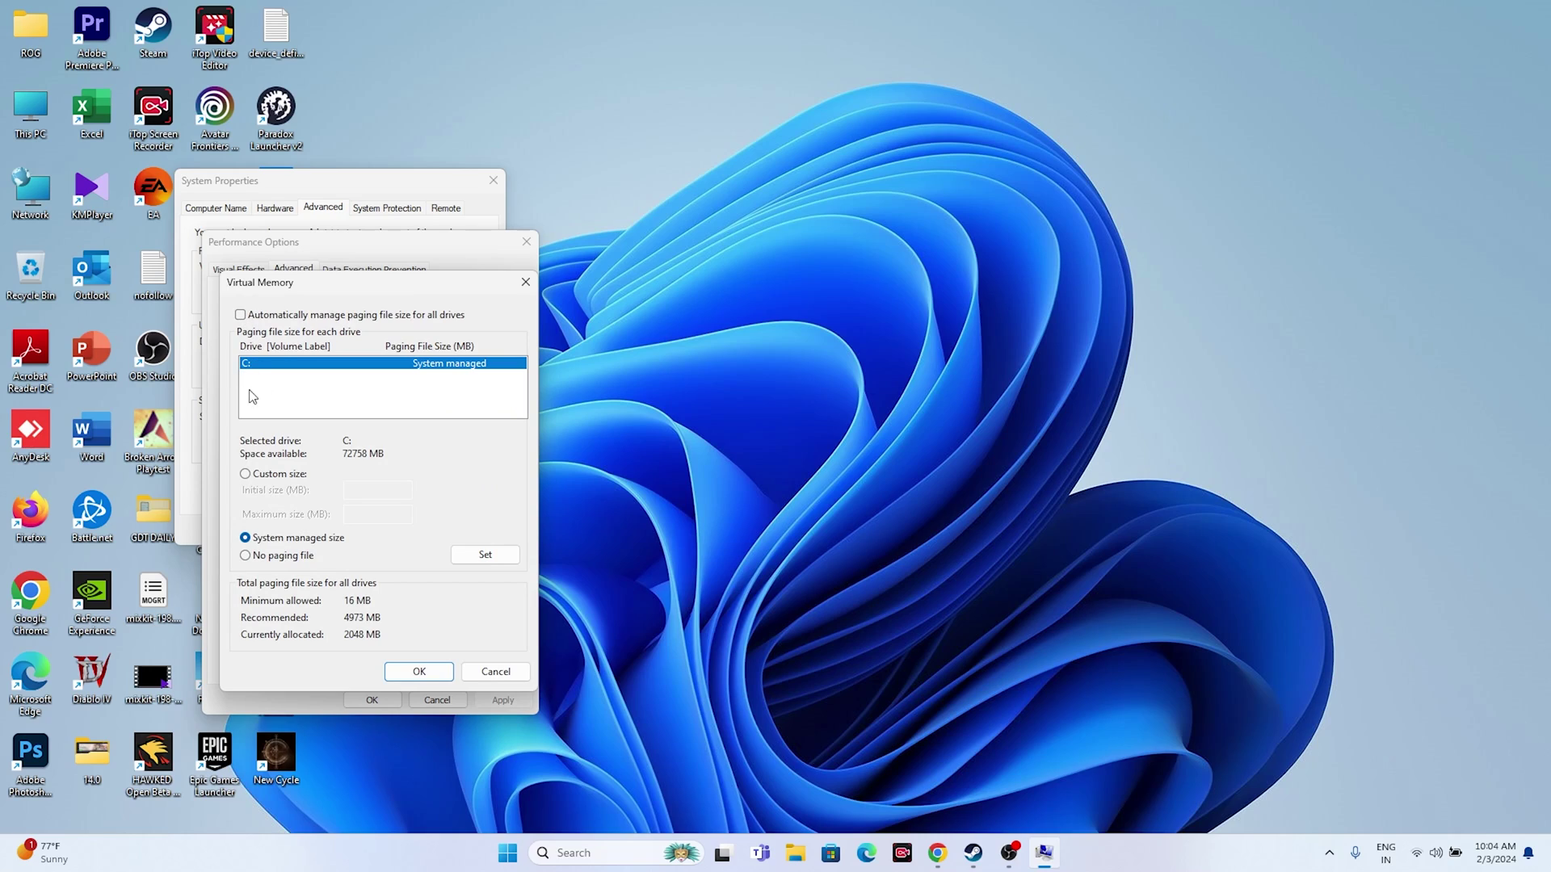
Select a custom paging file size for drive C: and open Calculator.
click(244, 474)
click(351, 491)
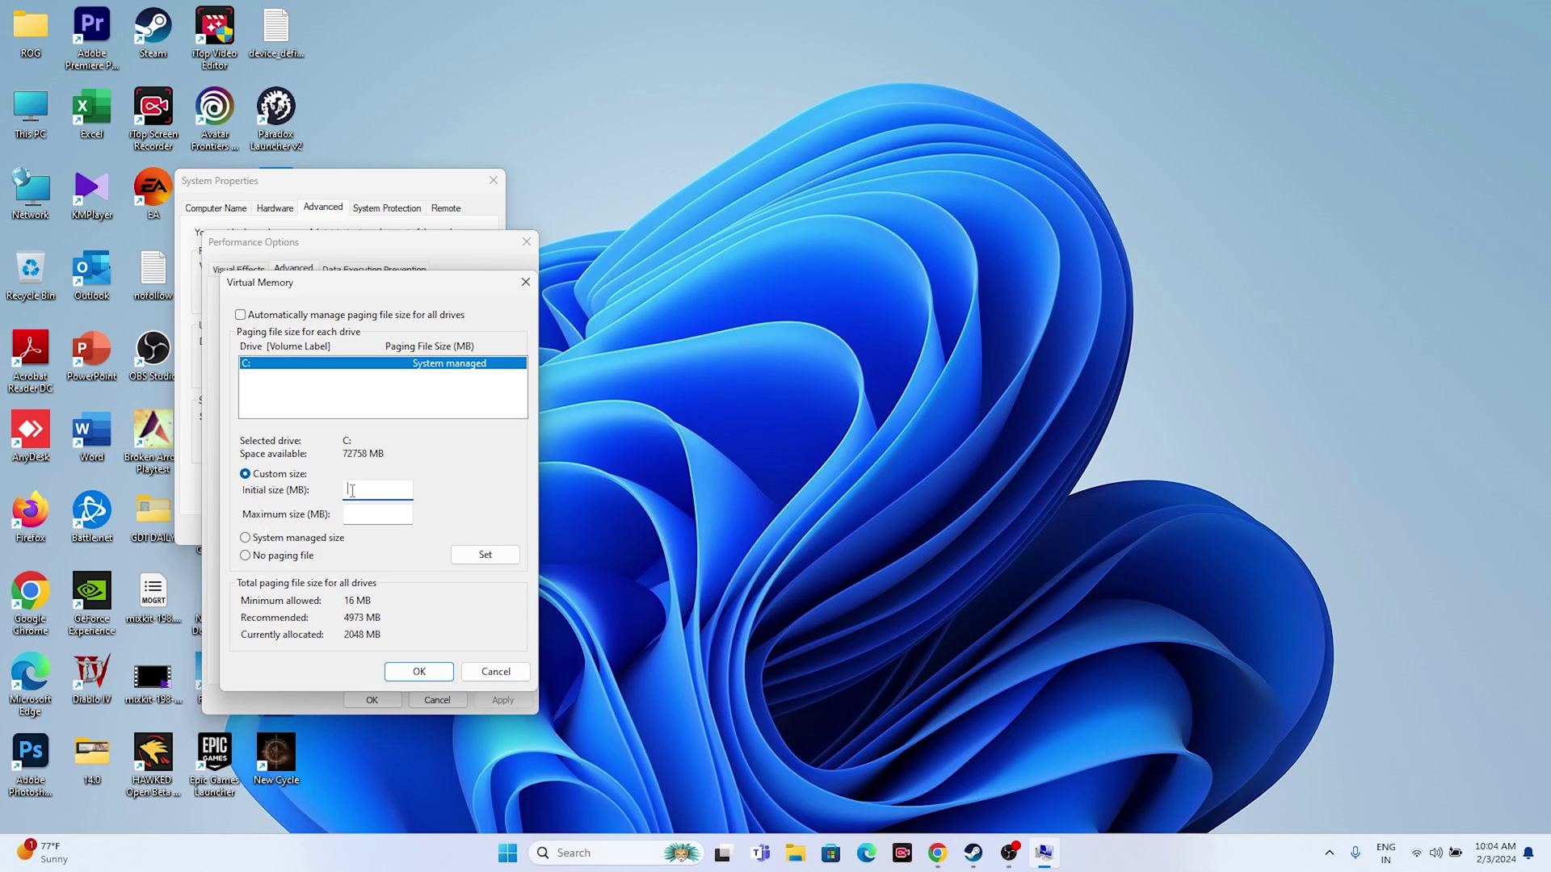
click(575, 853)
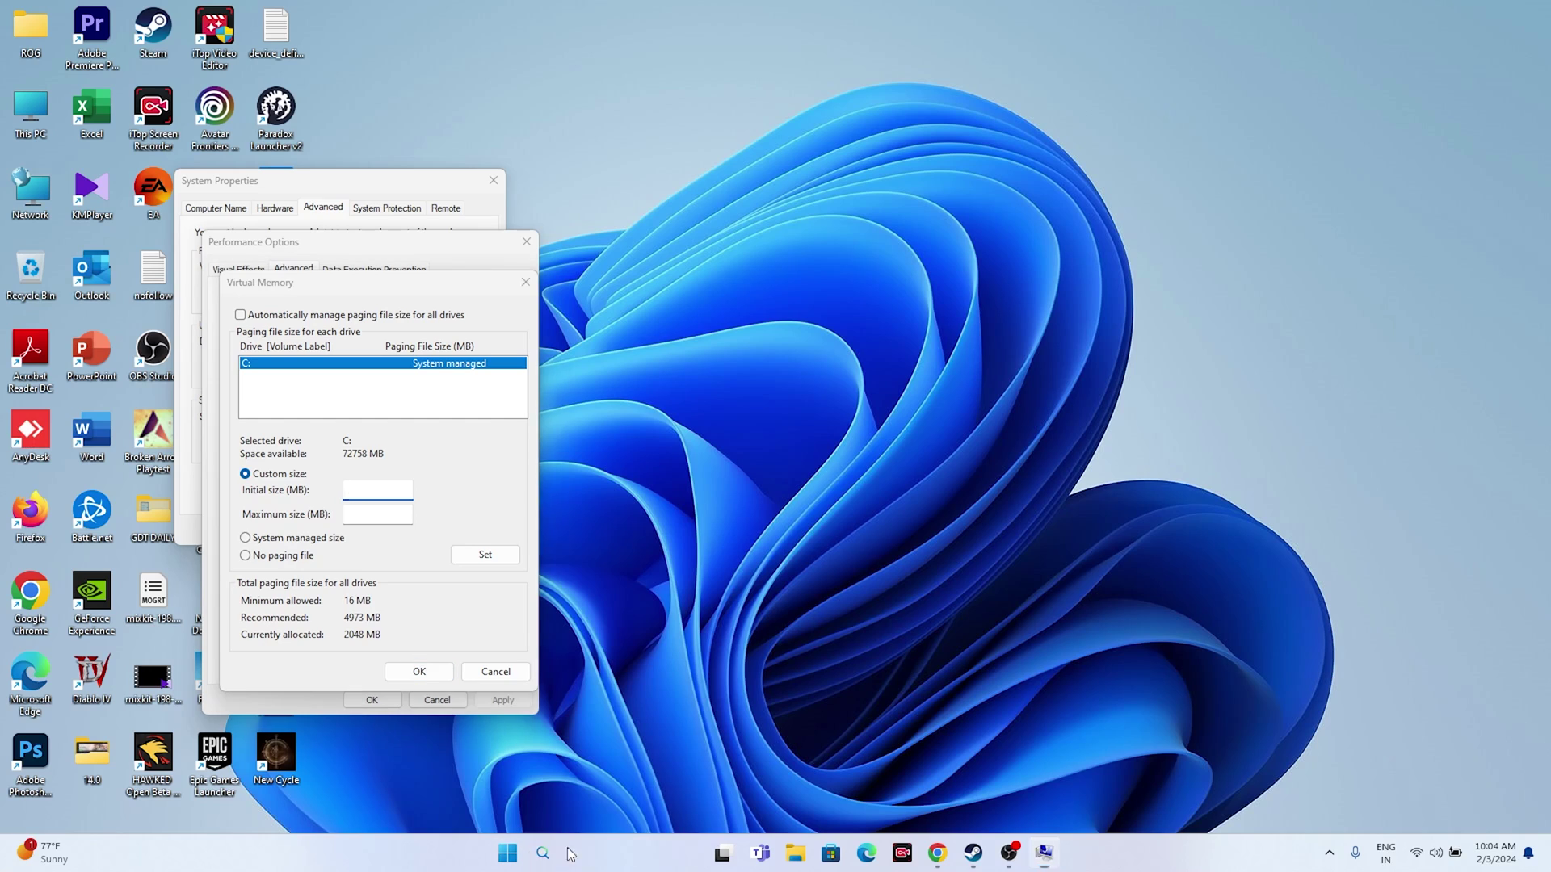
click(614, 490)
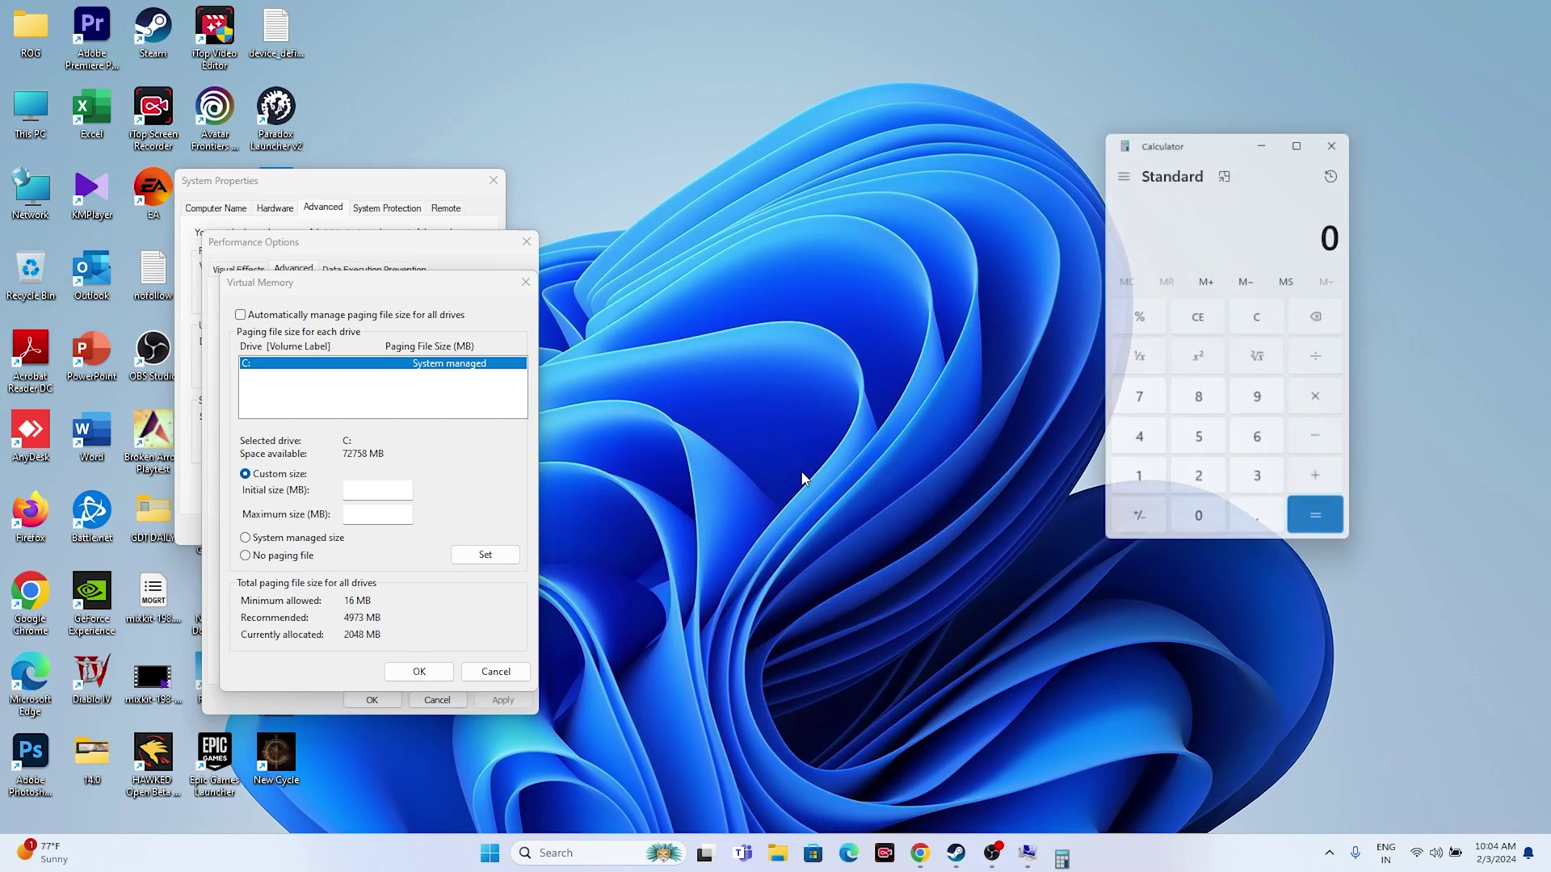
Calculate 32 × 1024 in Calculator to convert the RAM size to megabytes.
click(1260, 489)
click(1211, 488)
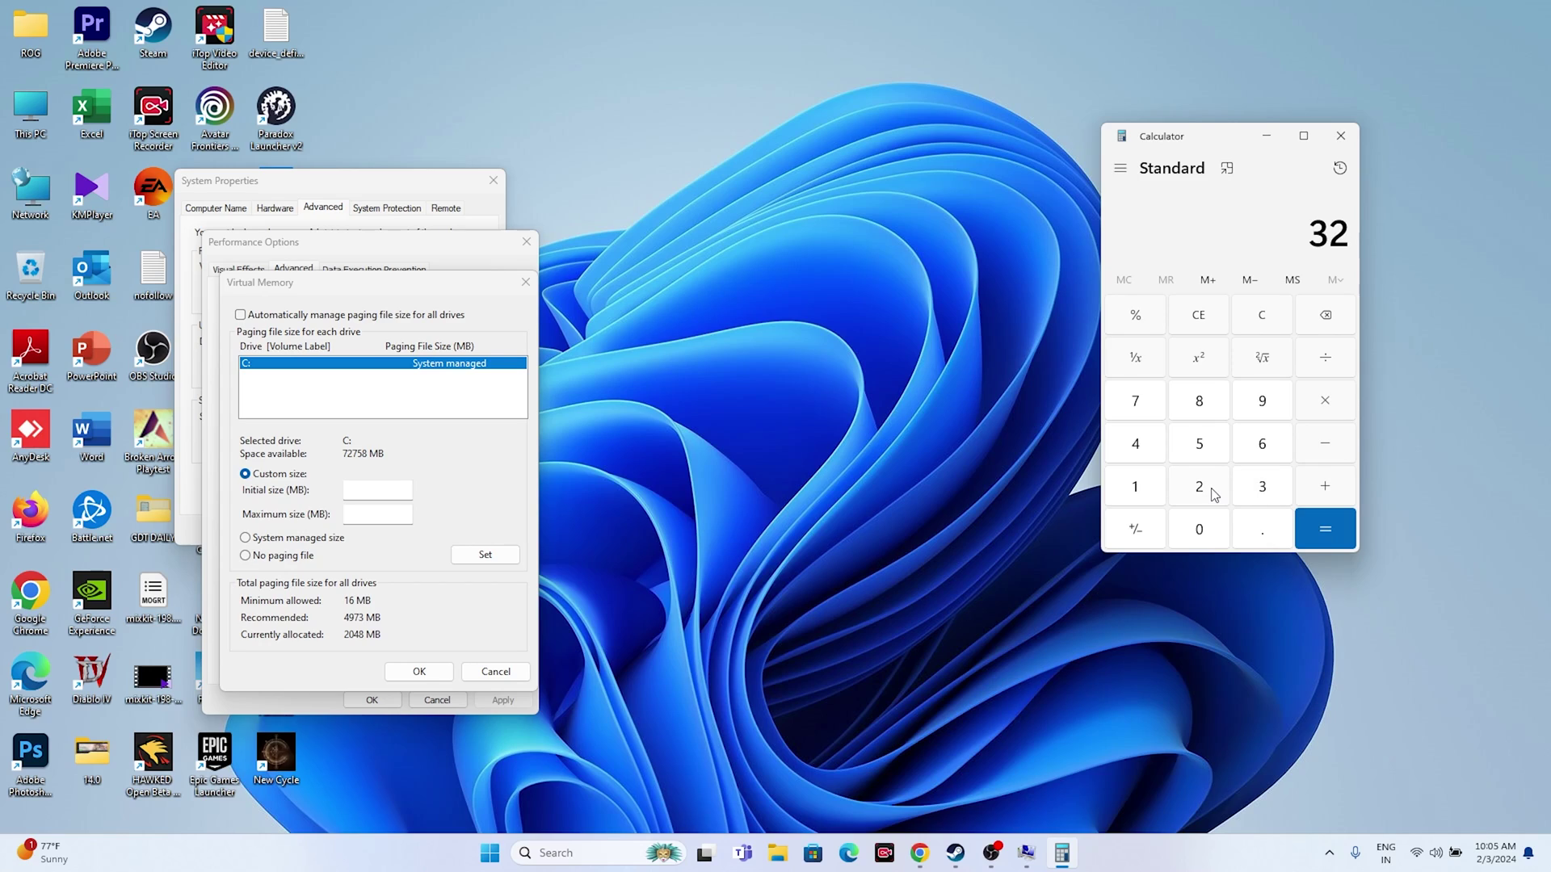
click(1322, 410)
click(1146, 491)
click(1199, 529)
click(1199, 489)
click(1136, 443)
click(1311, 526)
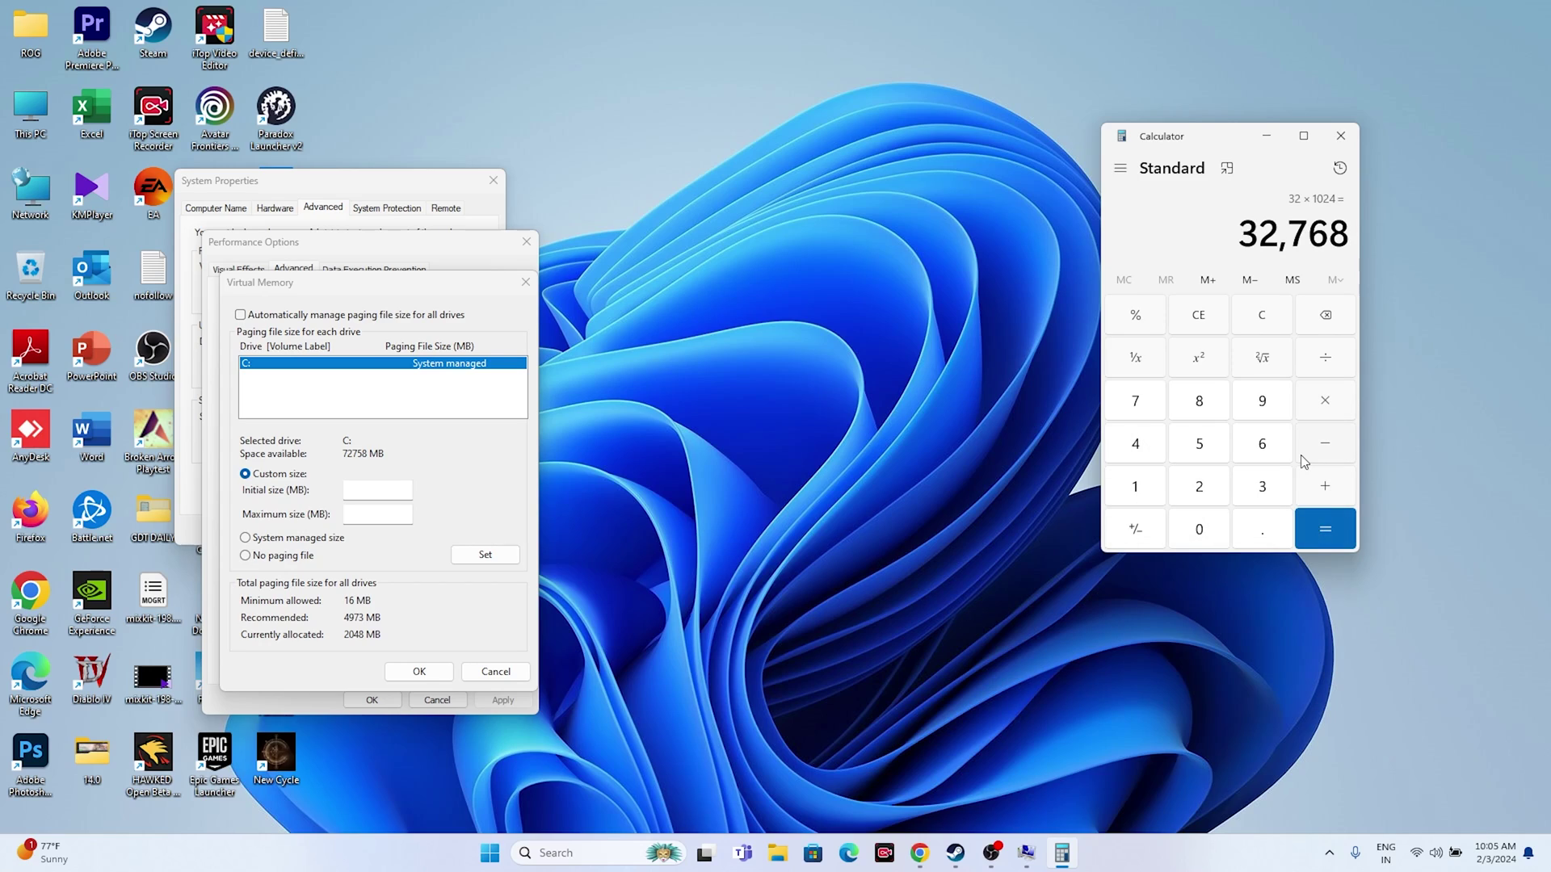
Multiply the calculated megabyte value by 1.5.
click(1326, 404)
click(1152, 485)
click(1252, 532)
click(1207, 449)
click(1337, 544)
Copy the Calculator result into the Virtual Memory dialog as the initial paging file size, 49,152 MB.
drag(1263, 242, 1349, 235)
double_click(1292, 234)
right_click(1335, 239)
click(1373, 259)
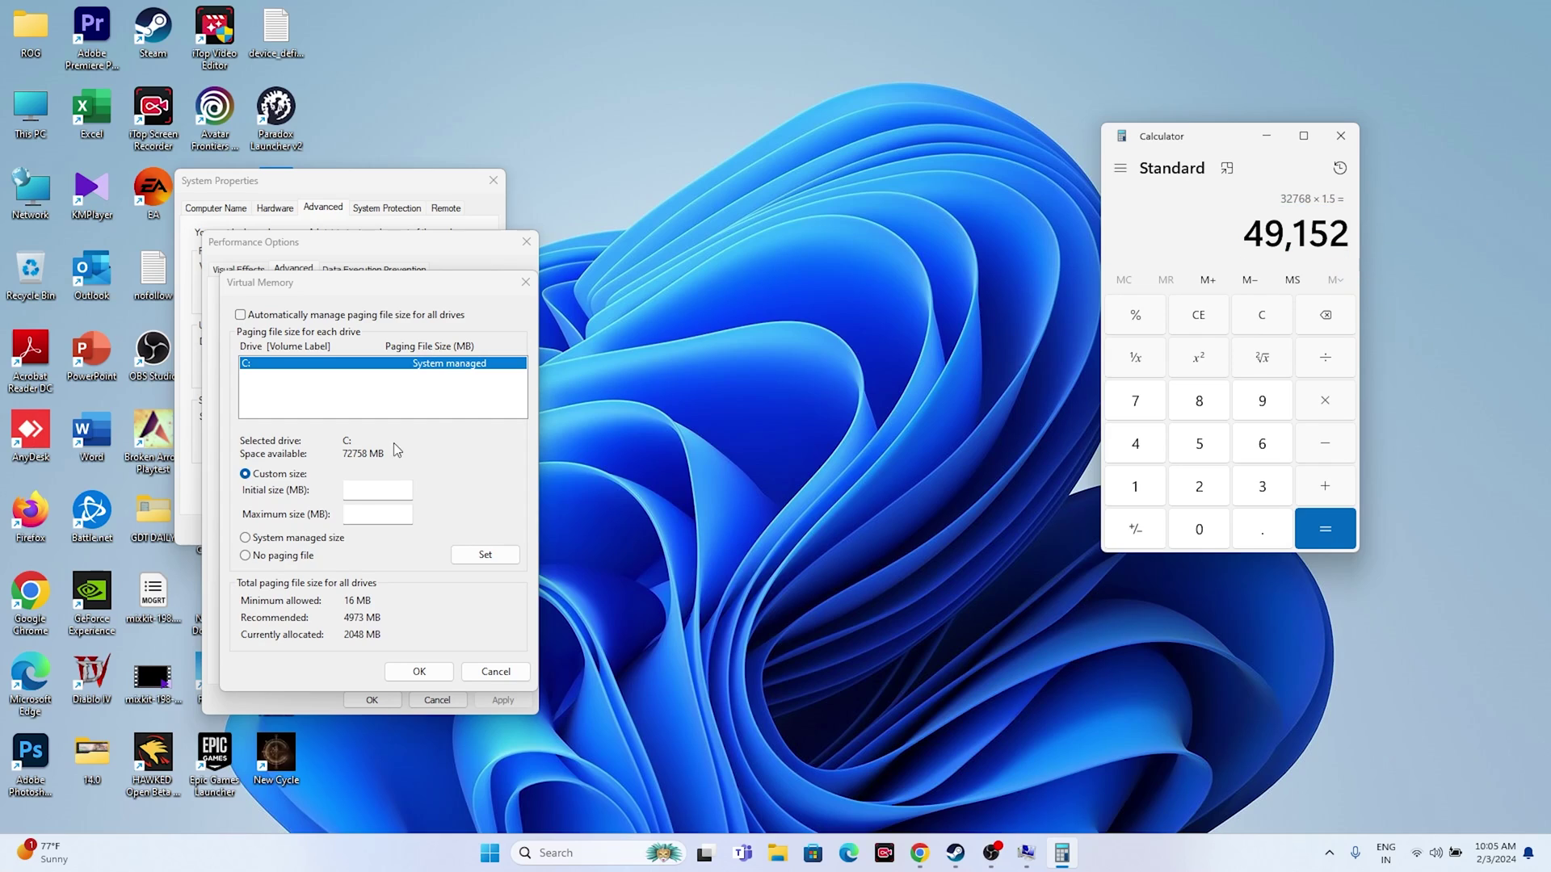
right_click(367, 493)
click(421, 559)
key(Tab)
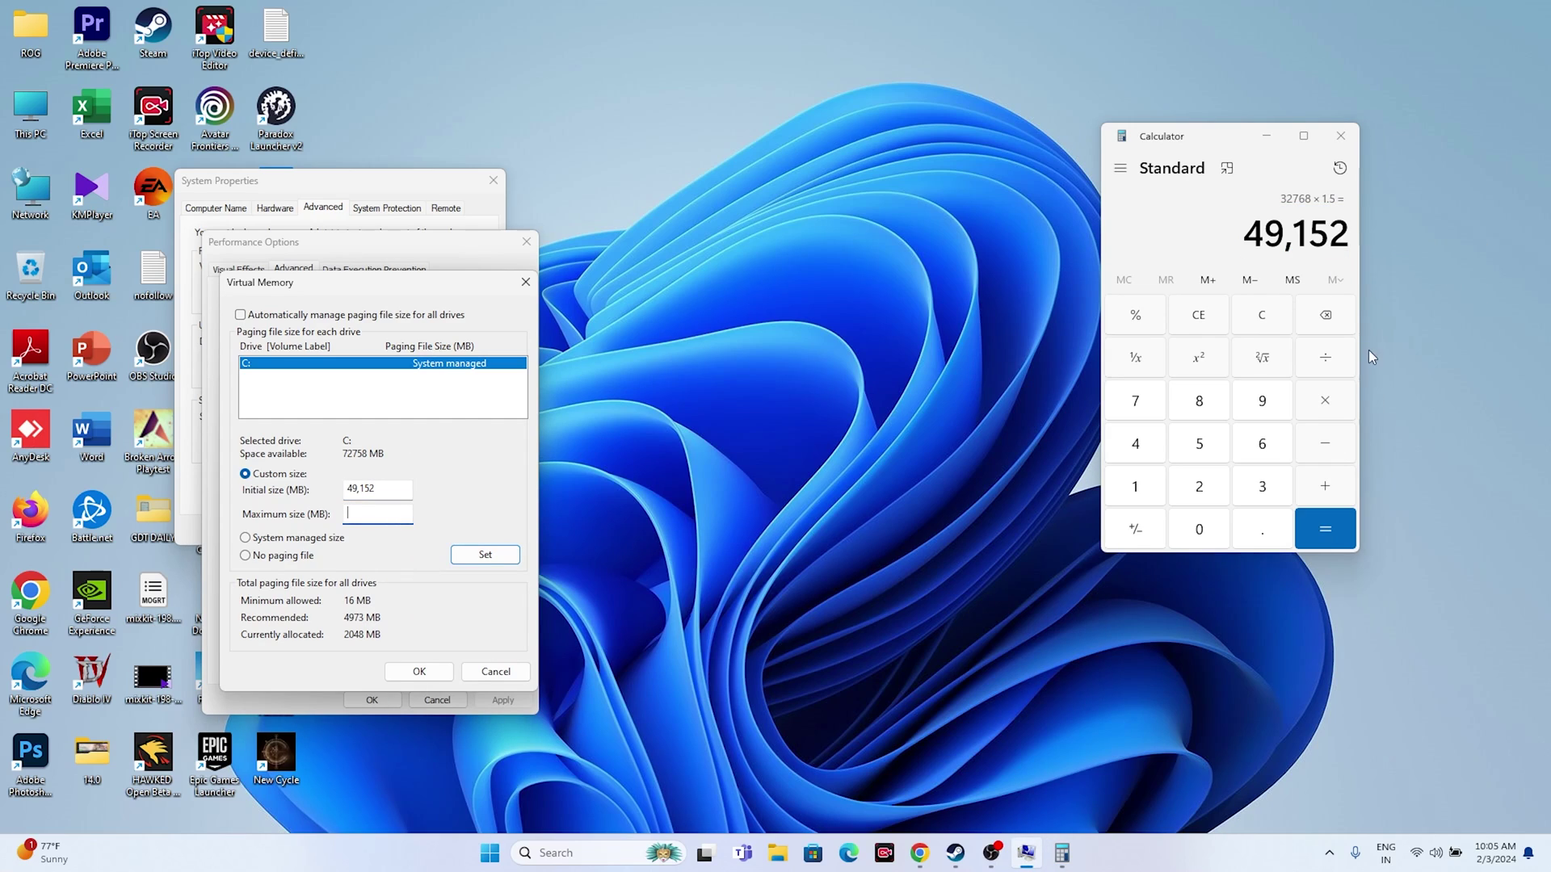
Clear Calculator and calculate 32 × 1024 × 3 for the maximum paging file size.
click(1263, 312)
click(1259, 486)
click(1200, 485)
click(1321, 414)
click(1135, 487)
click(1199, 529)
click(1199, 486)
click(1135, 444)
click(1307, 527)
click(1324, 400)
click(1262, 486)
click(1317, 530)
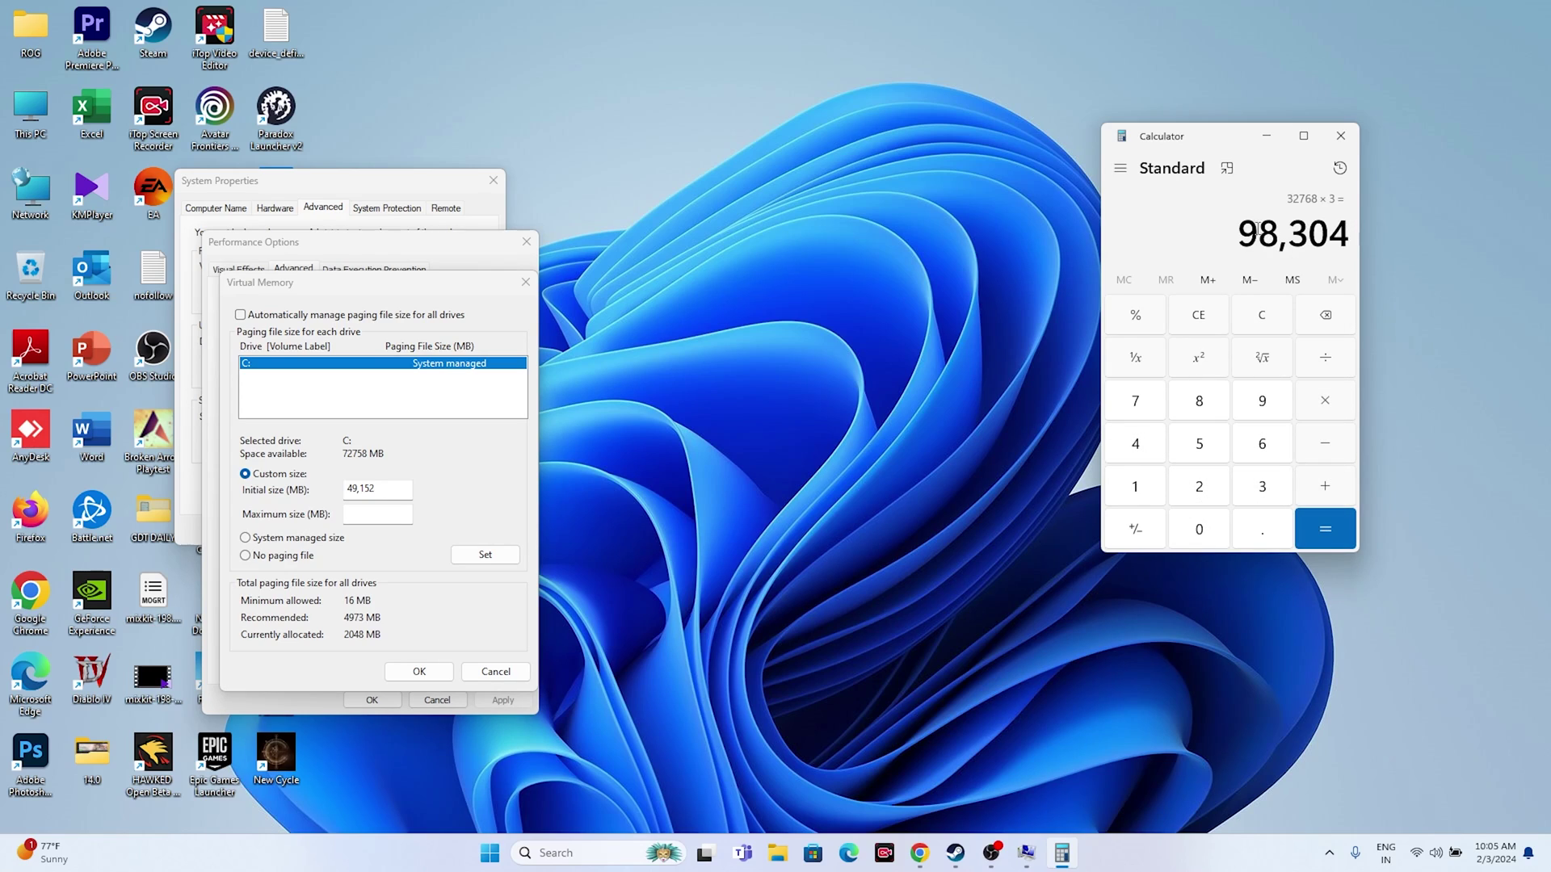
Copy the Calculator result into the Virtual Memory dialog as the maximum paging file size, 98,304 MB.
drag(1240, 230, 1347, 234)
right_click(1342, 236)
click(1369, 244)
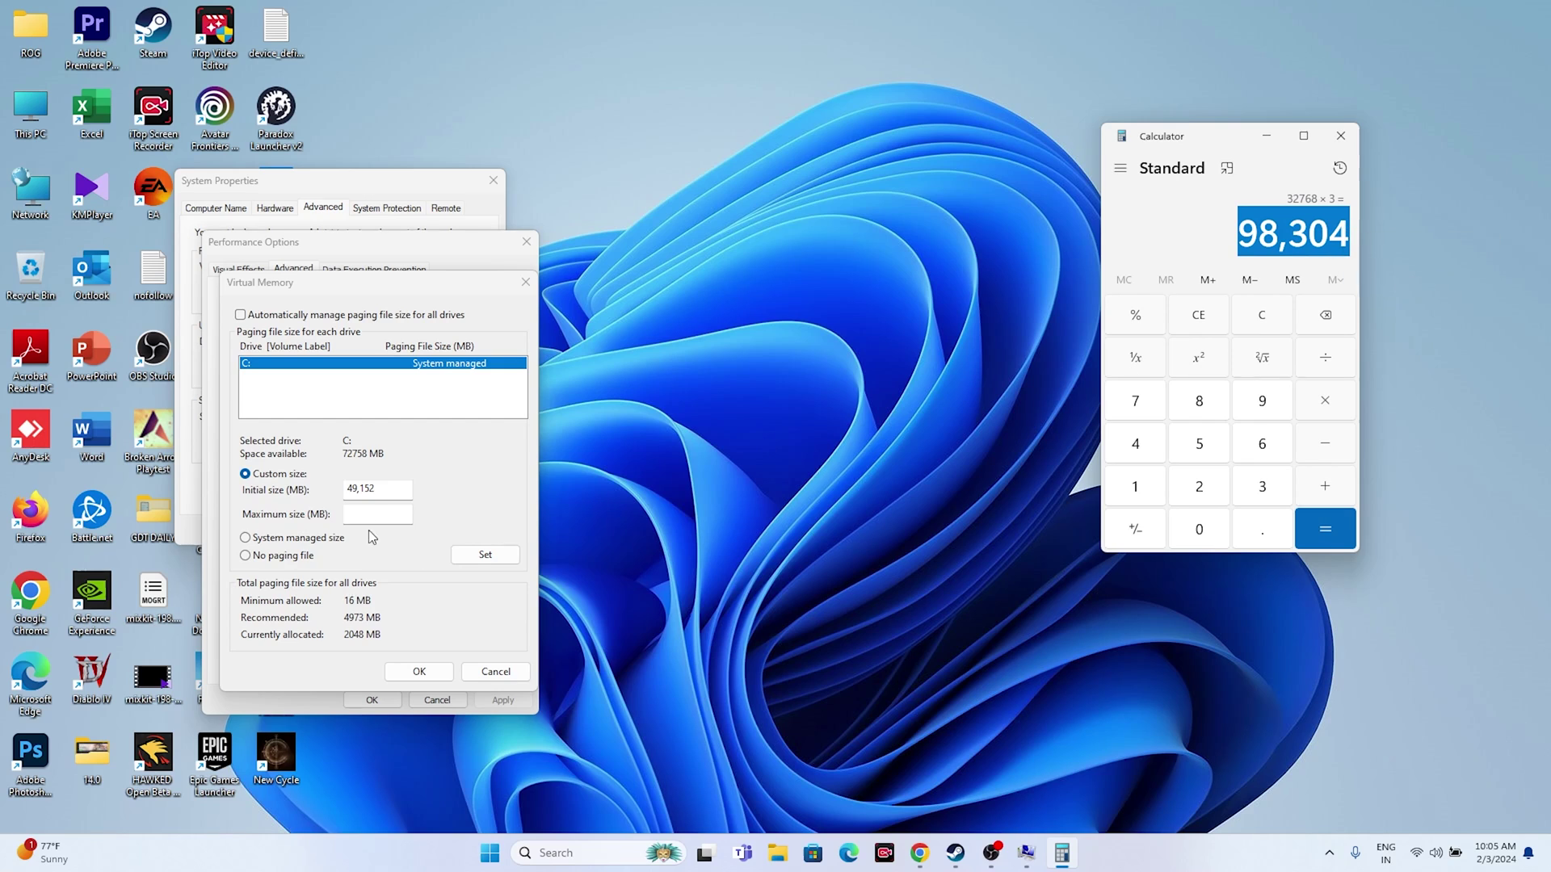
right_click(380, 514)
click(429, 577)
Confirm the Virtual Memory and Performance Options dialogs, and close System Properties and Calculator.
click(419, 671)
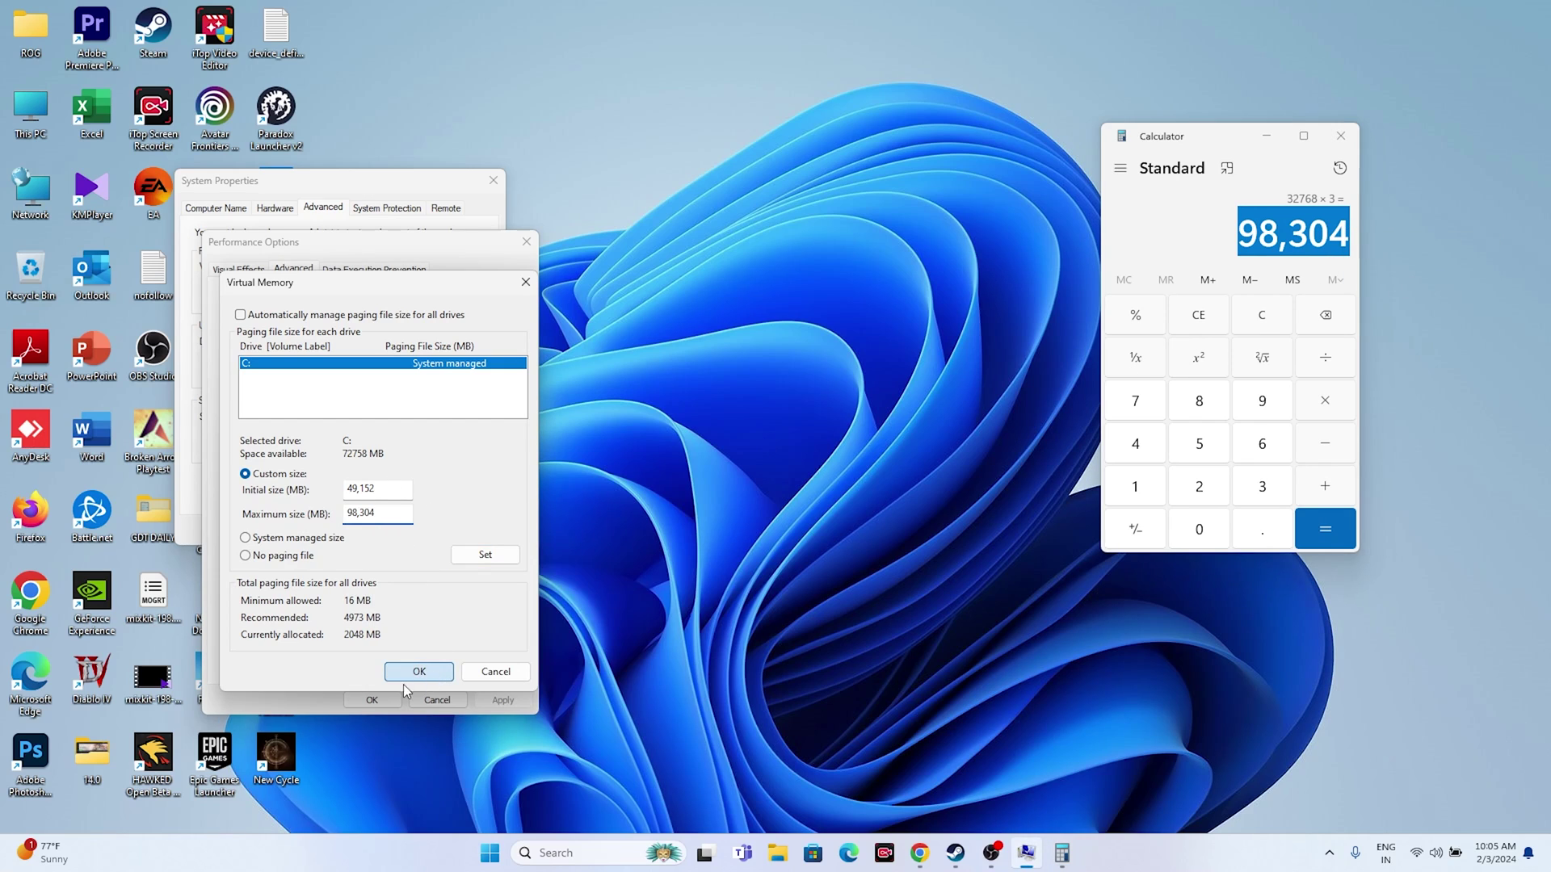
click(372, 700)
click(487, 188)
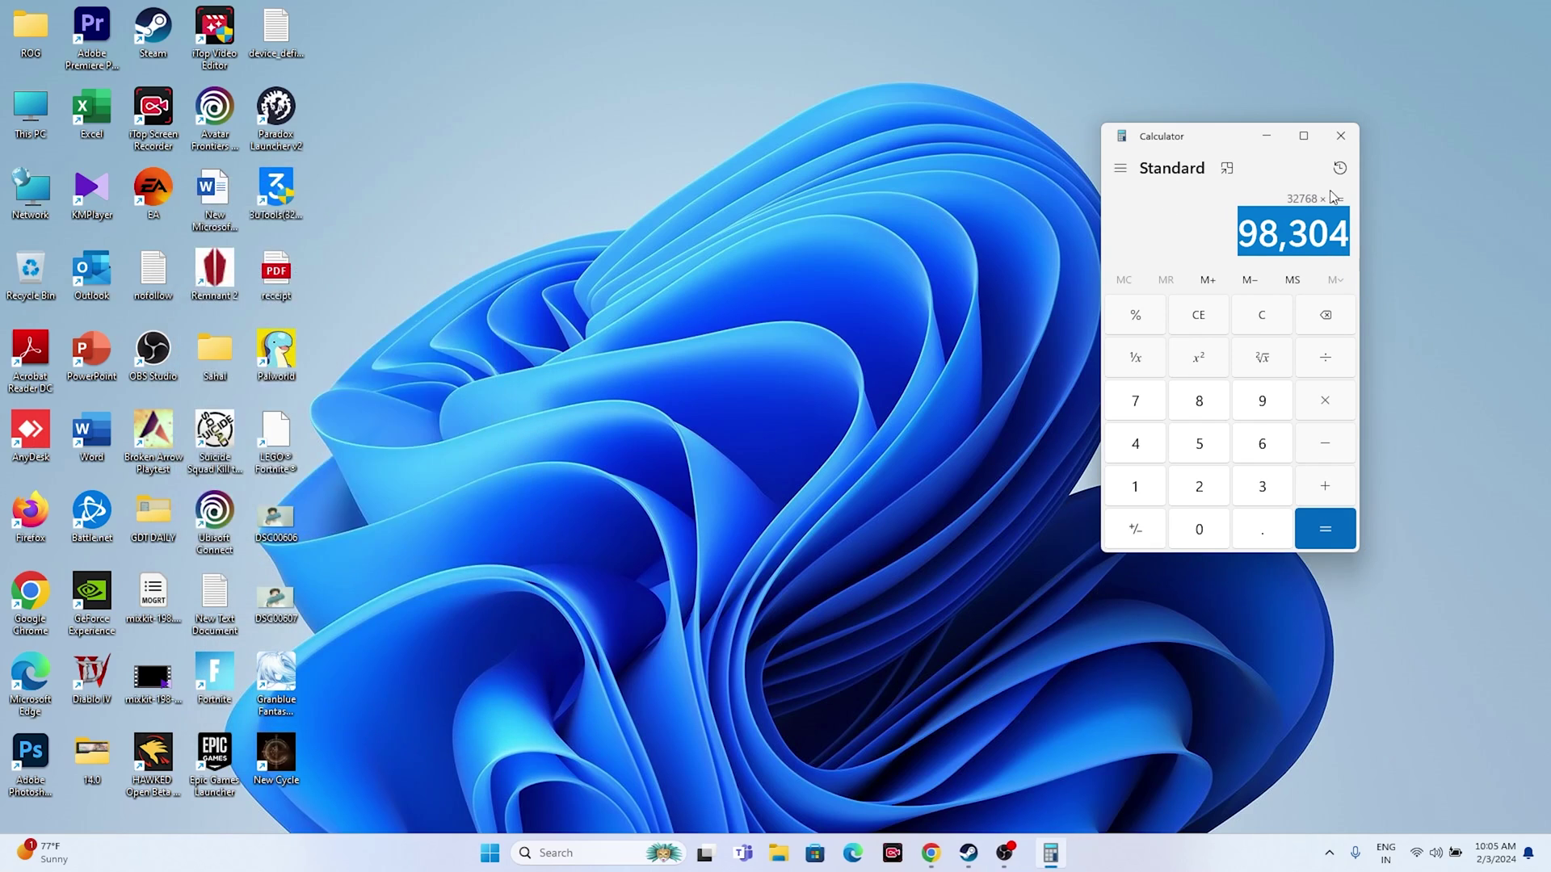
click(1341, 135)
click(991, 854)
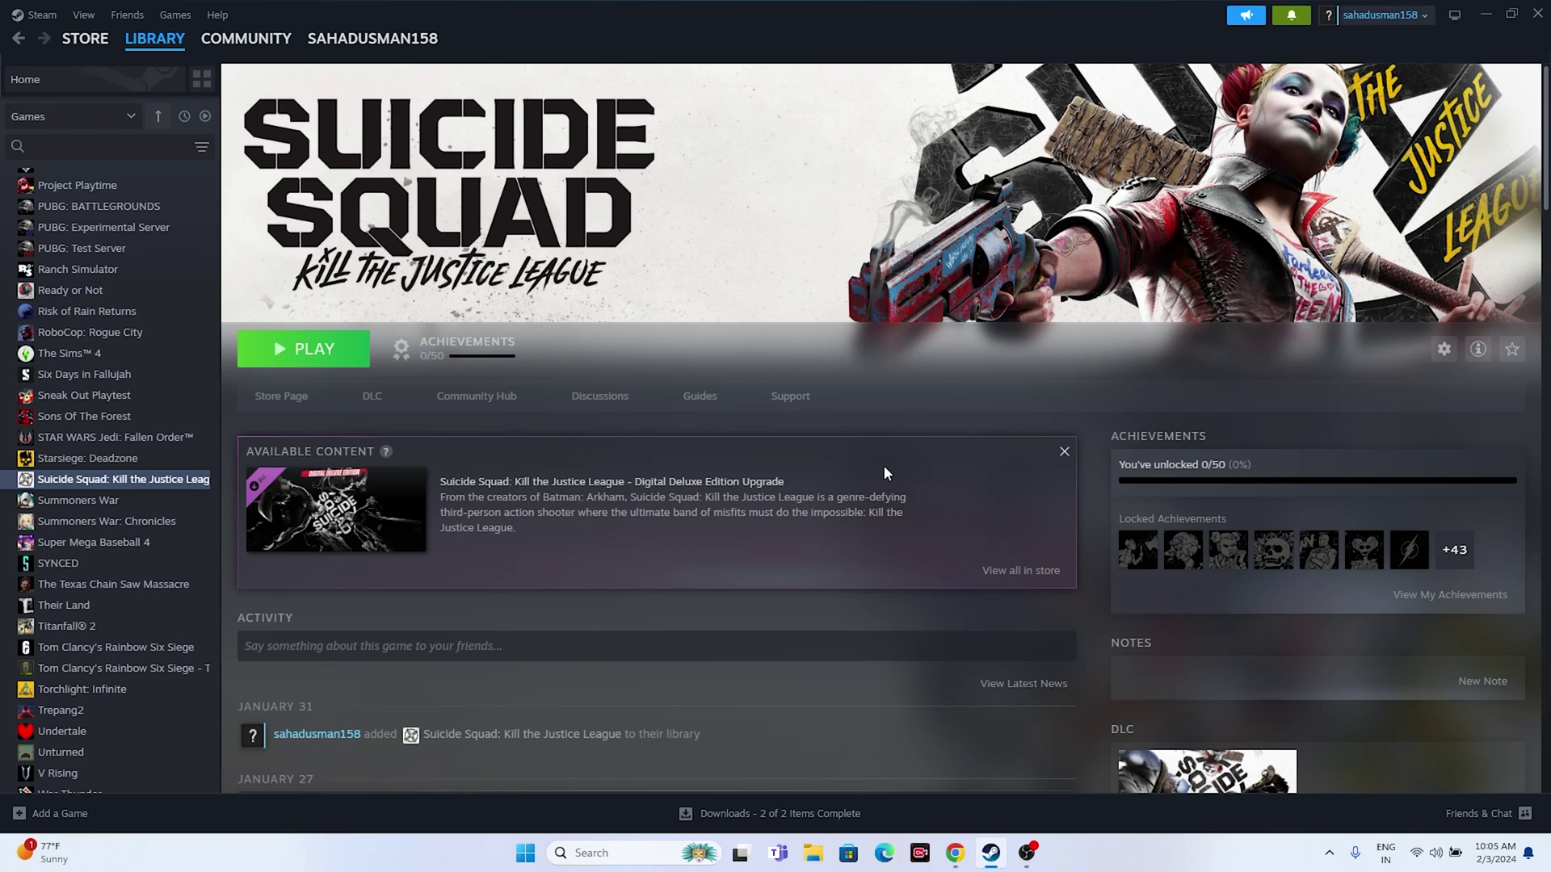
click(1494, 13)
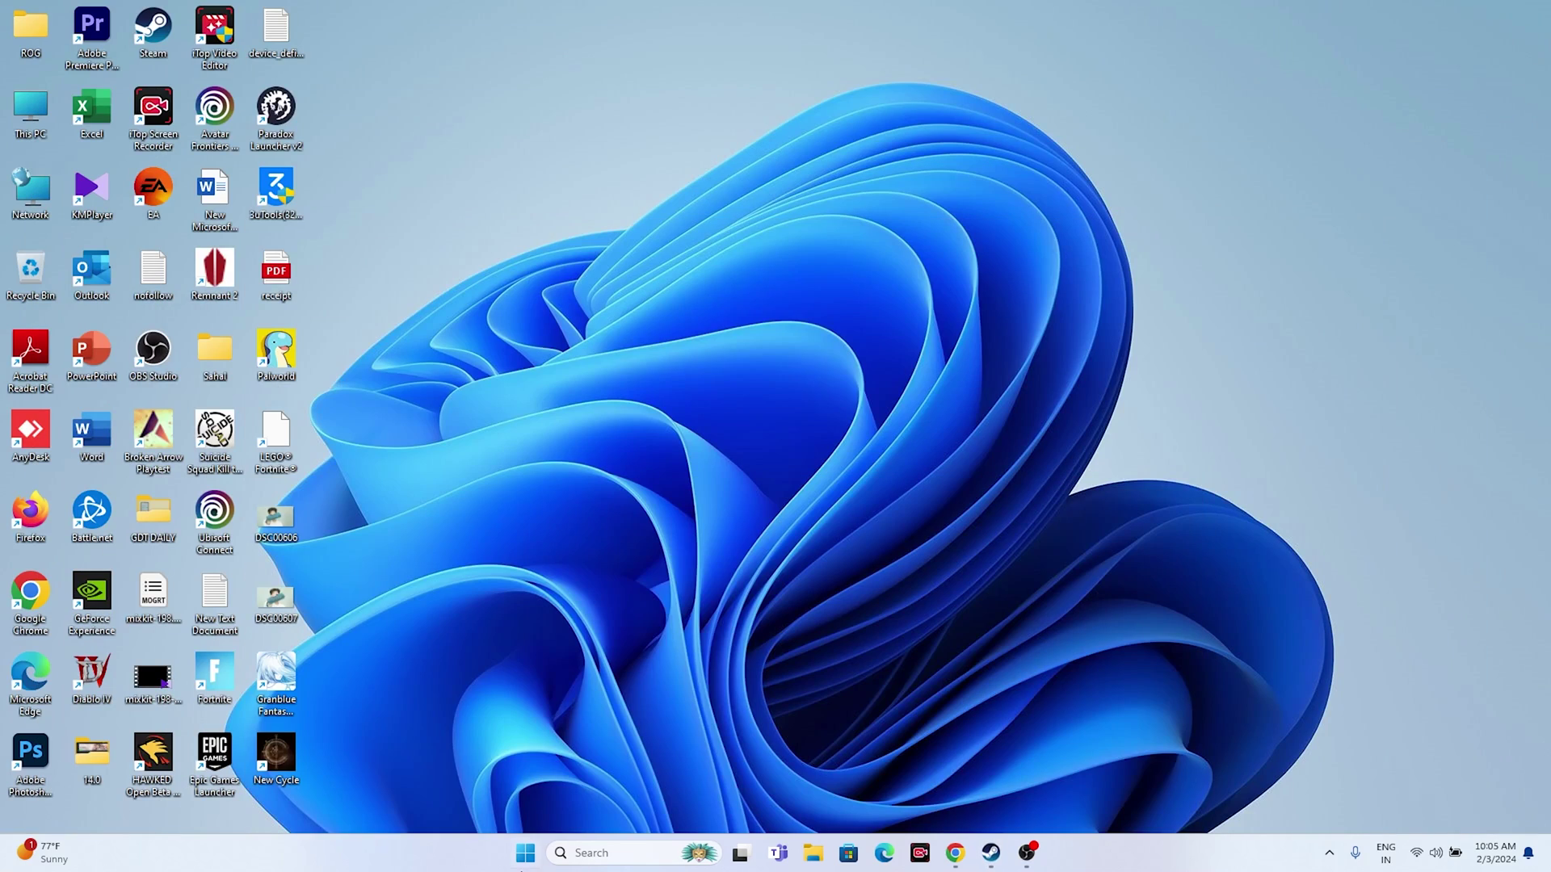
Open the Windows Update page in Settings to check the update status.
click(589, 849)
click(639, 453)
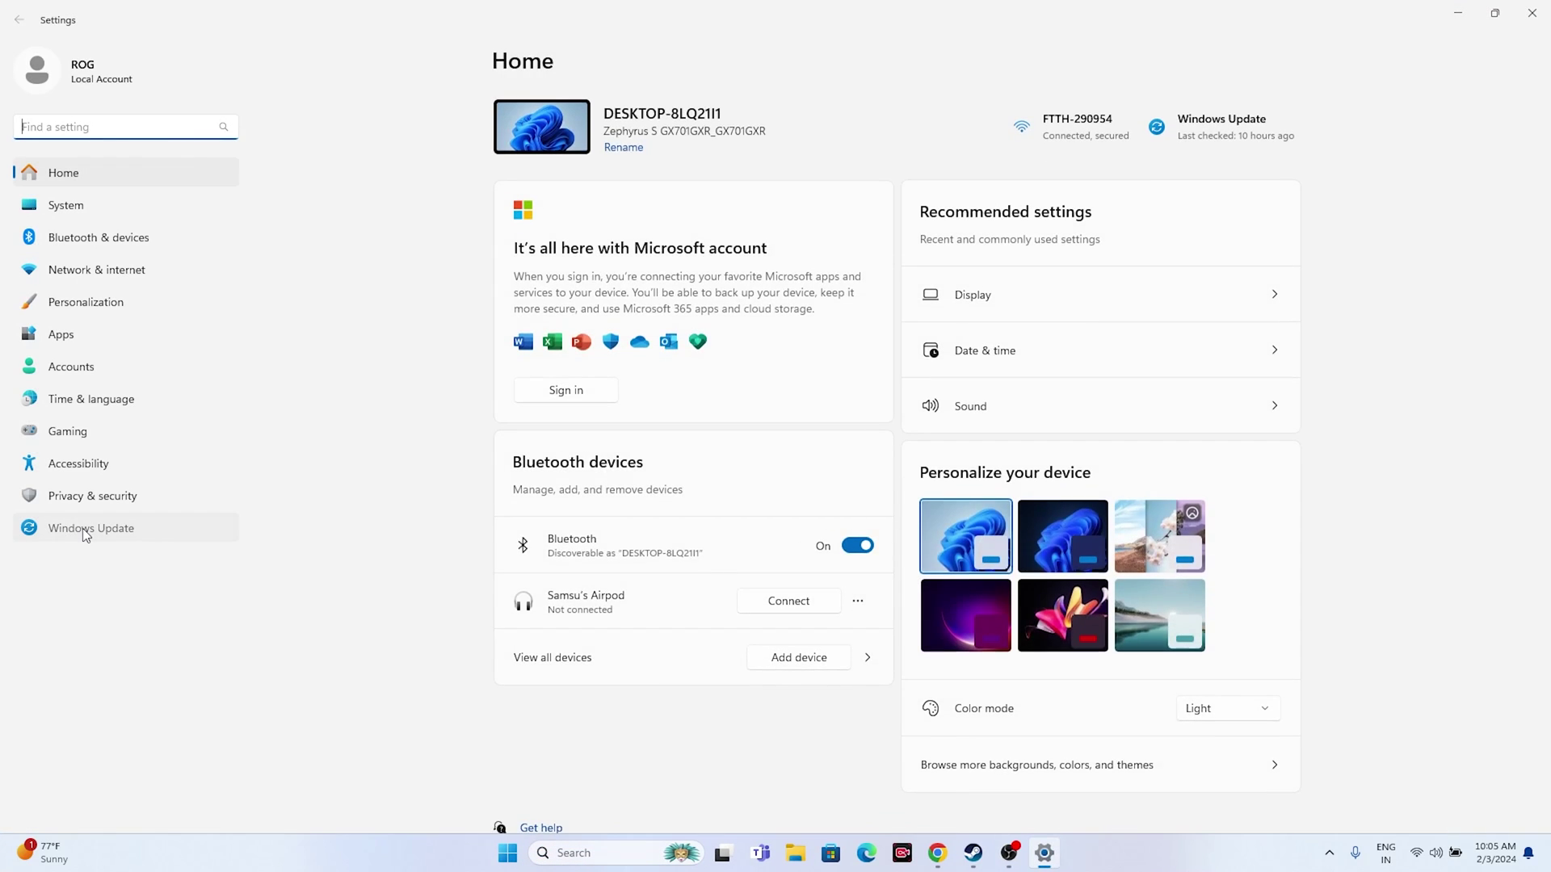
click(82, 528)
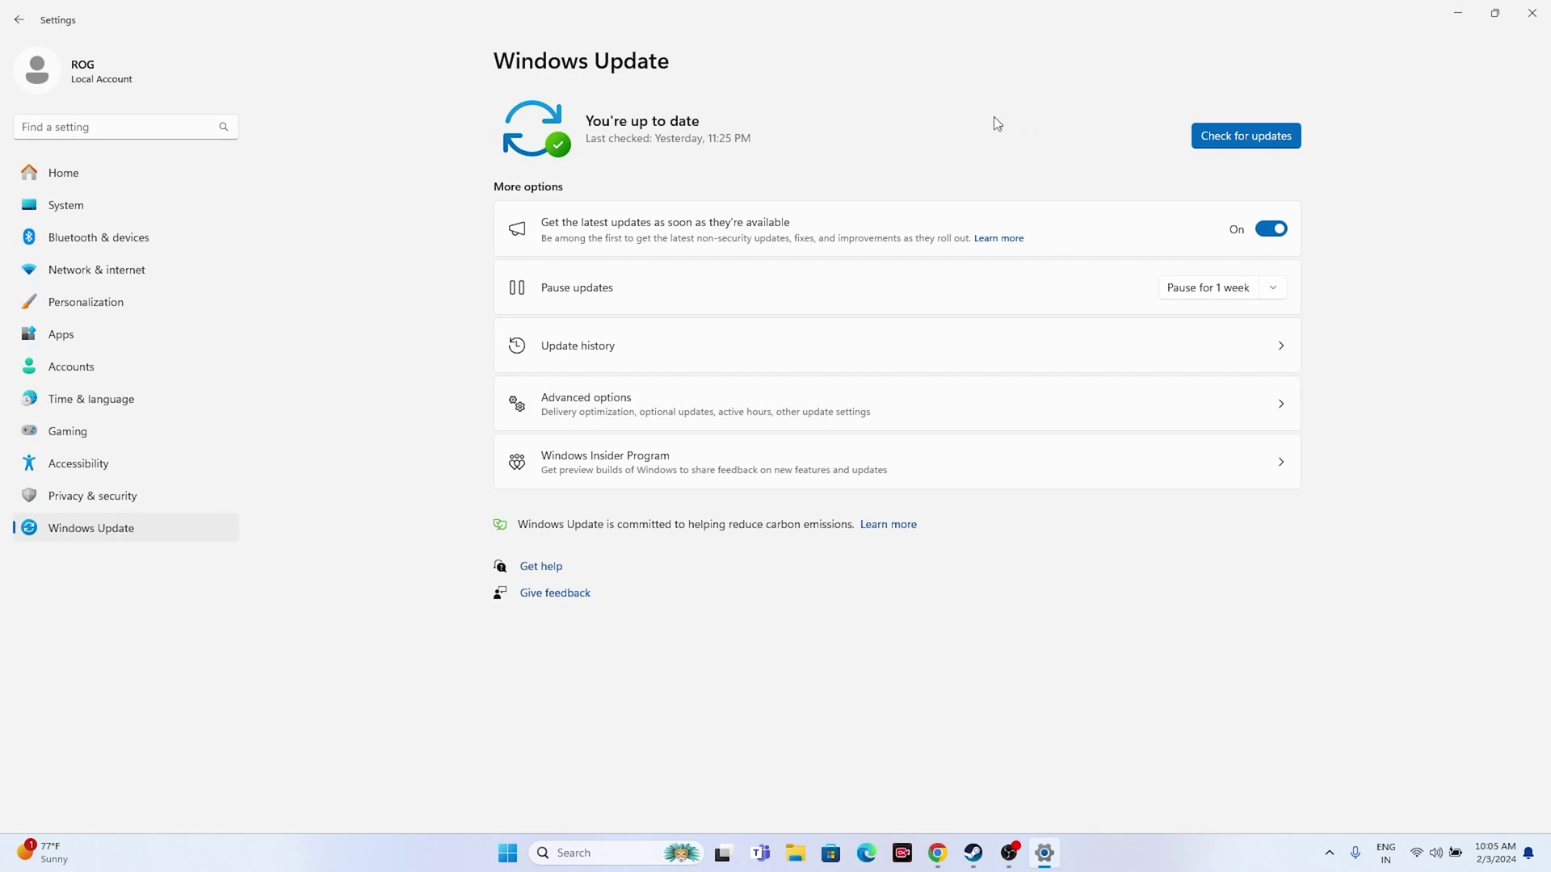
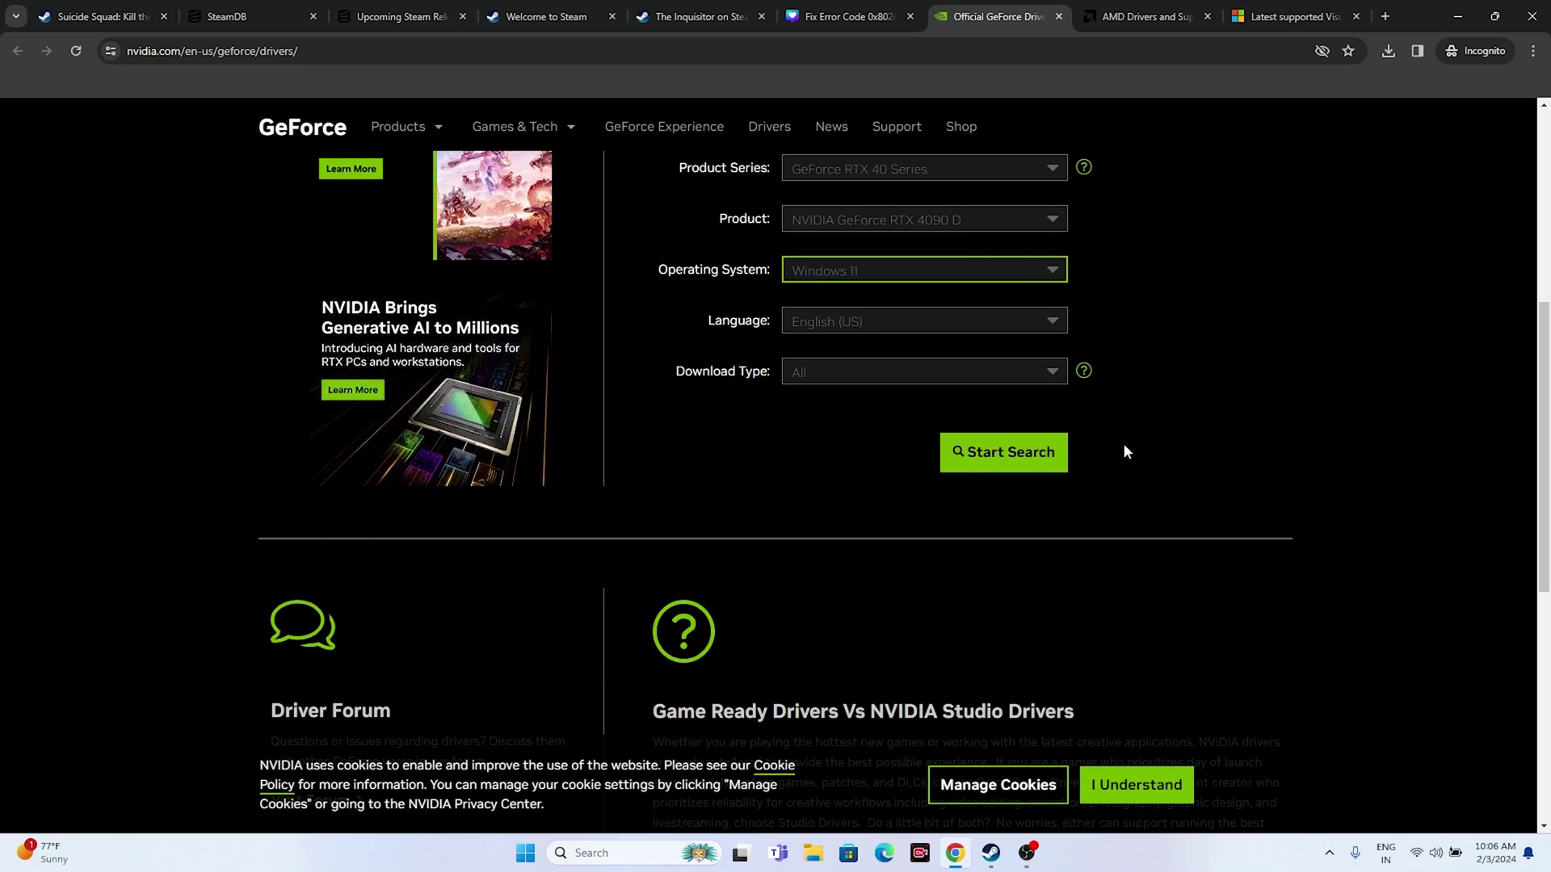
Search for NVIDIA GeForce RTX 4090 D drivers for Windows 11 and examine the newest driver's version and release date.
click(1042, 450)
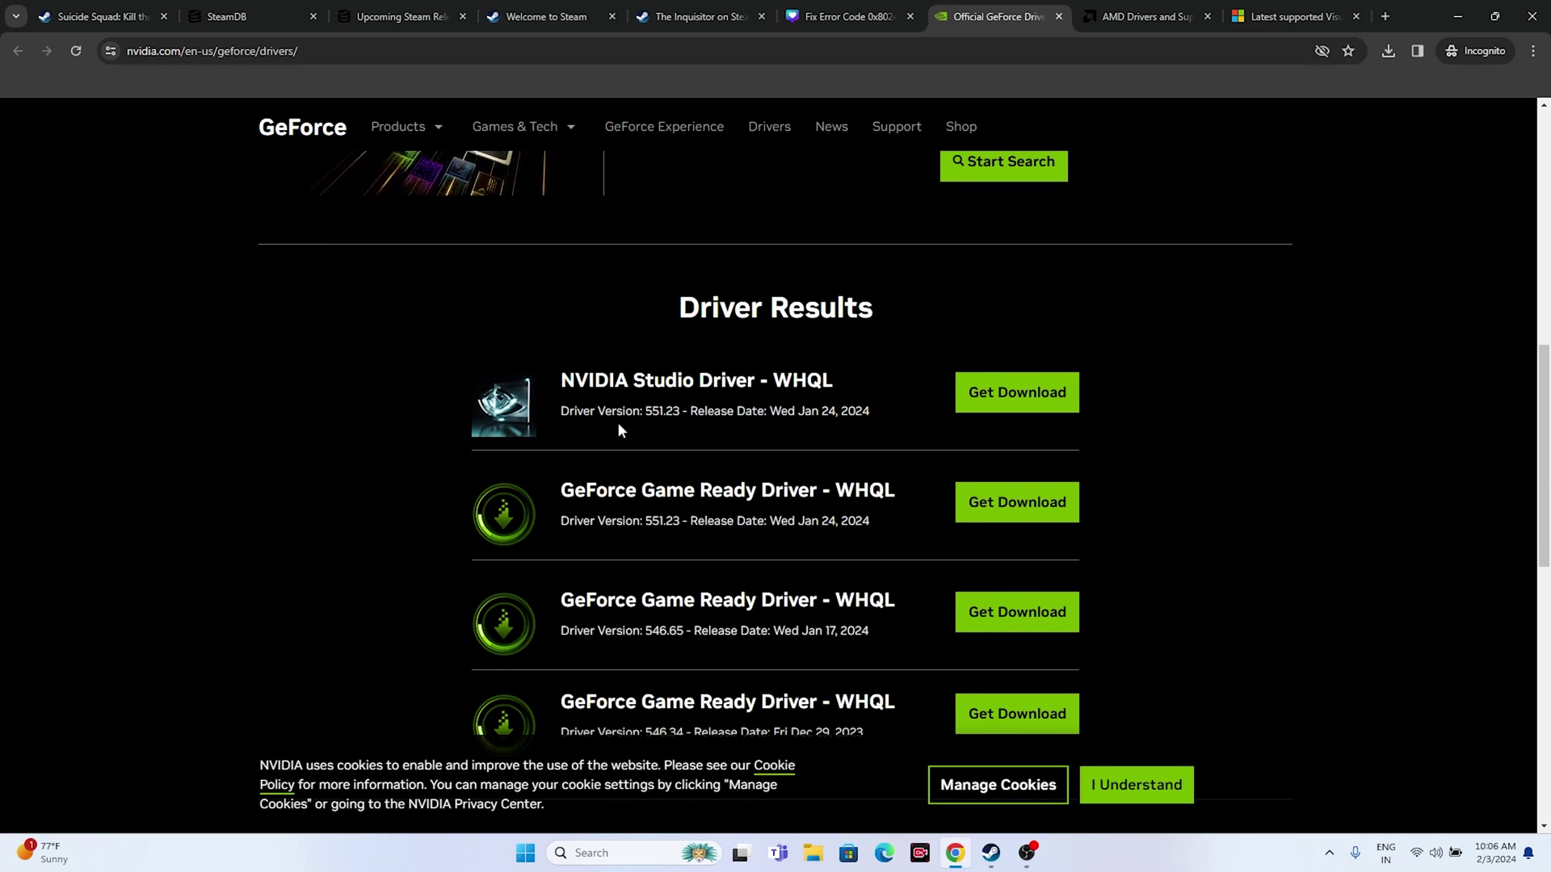
drag(648, 414, 679, 412)
click(784, 420)
drag(468, 367, 822, 424)
click(874, 409)
Look up the drivers for the AMD Radeon RX 7600S in the RX 7000S Series on AMD's support page.
click(1147, 16)
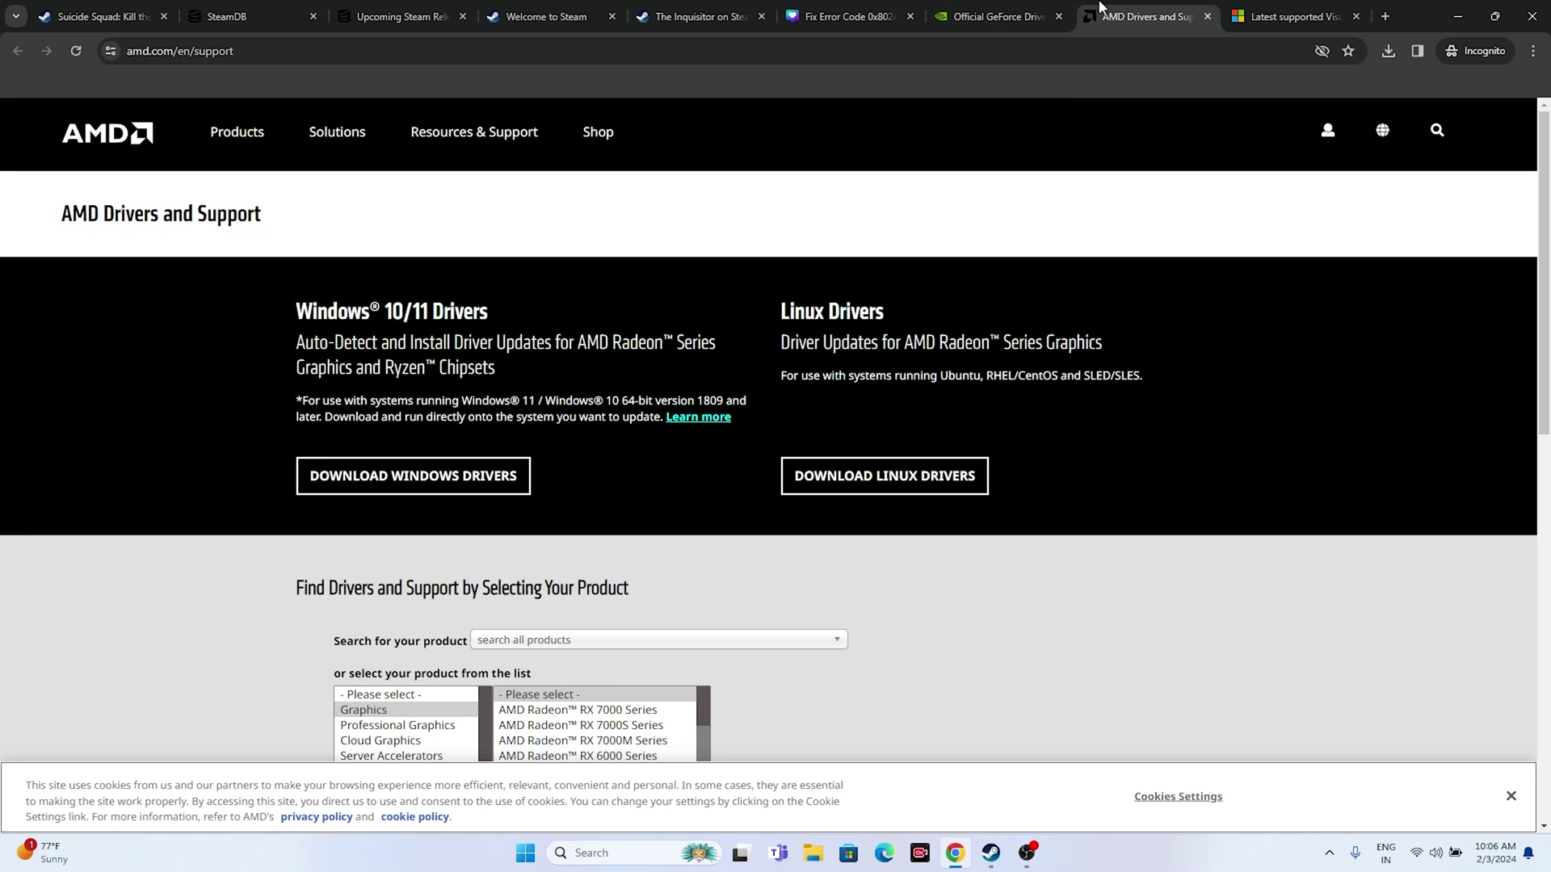
scroll(763, 298, down, 4)
click(472, 387)
click(563, 402)
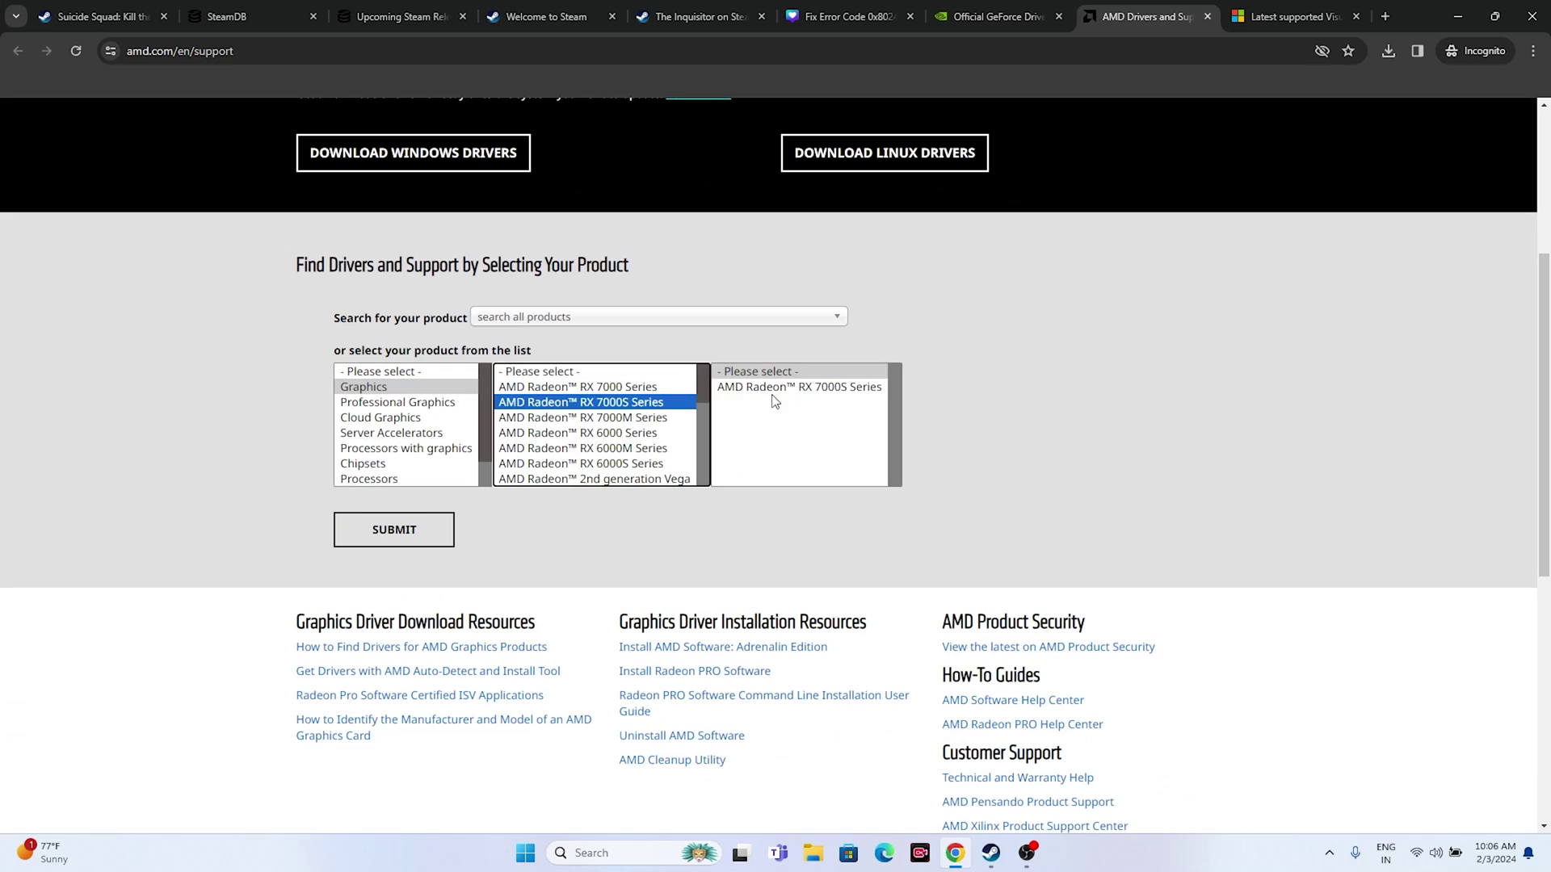
click(790, 388)
click(961, 402)
click(394, 529)
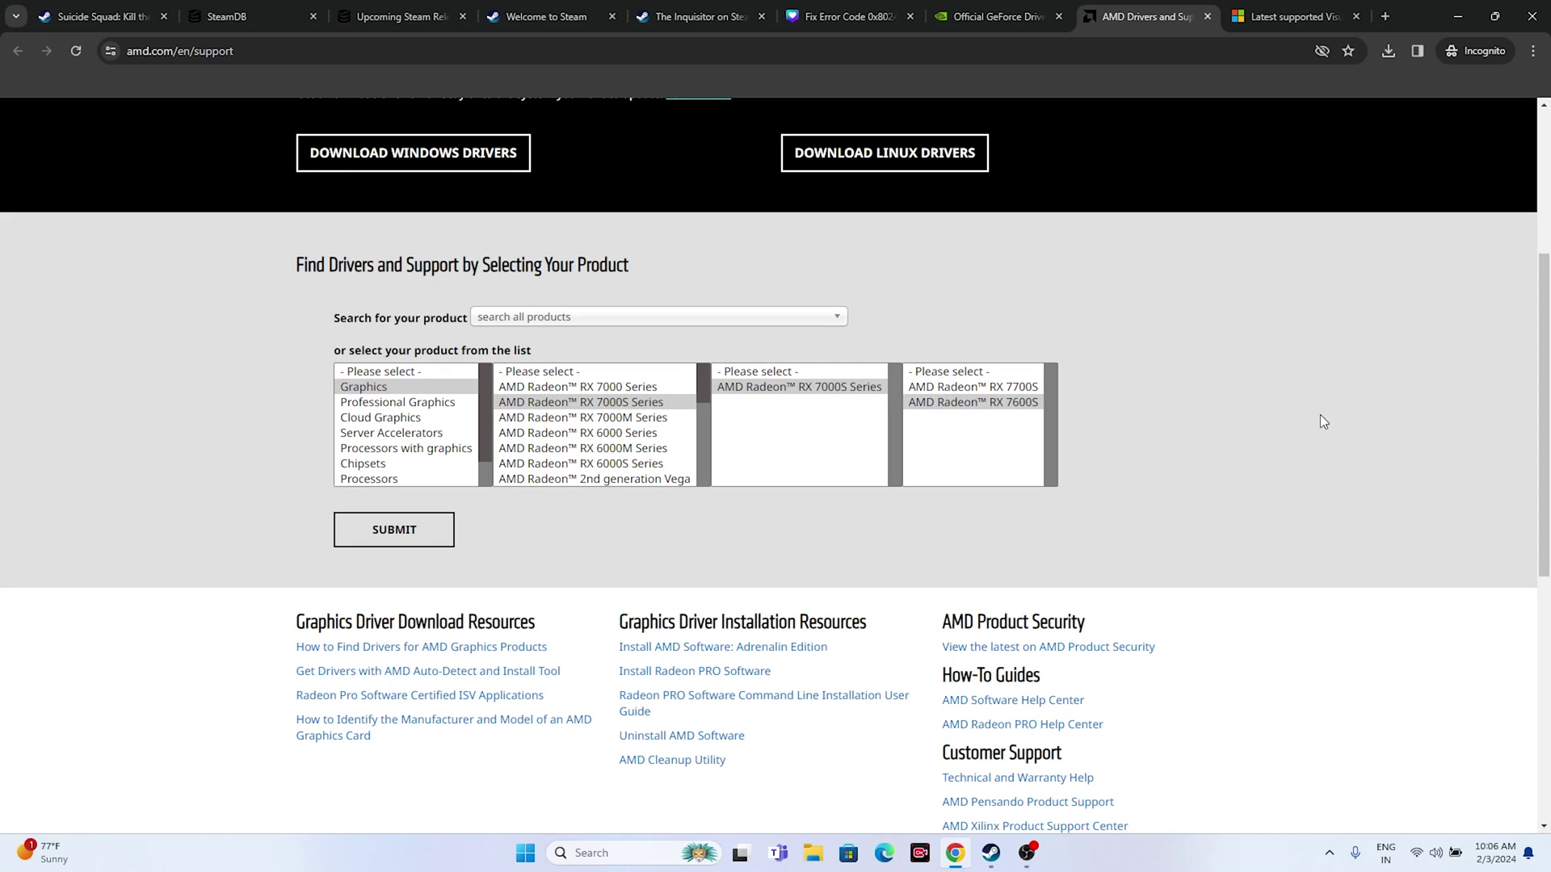
scroll(1051, 396, down, 3)
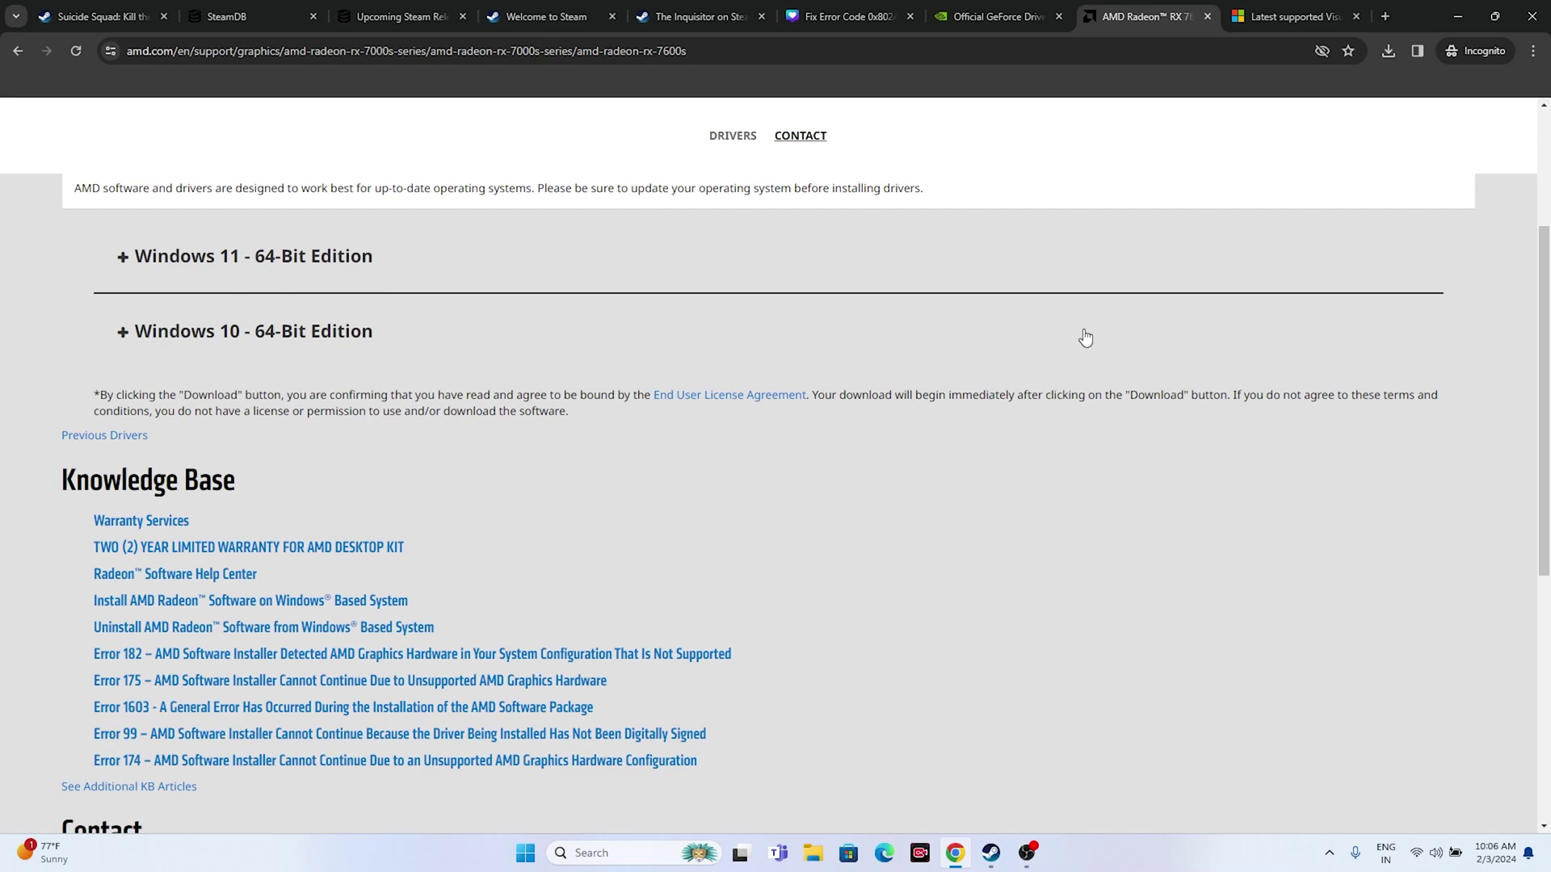
Review Microsoft's Visual C++ Redistributable downloads for Visual Studio 2015, 2017, 2019, and 2022, and minimize the browser.
click(1297, 17)
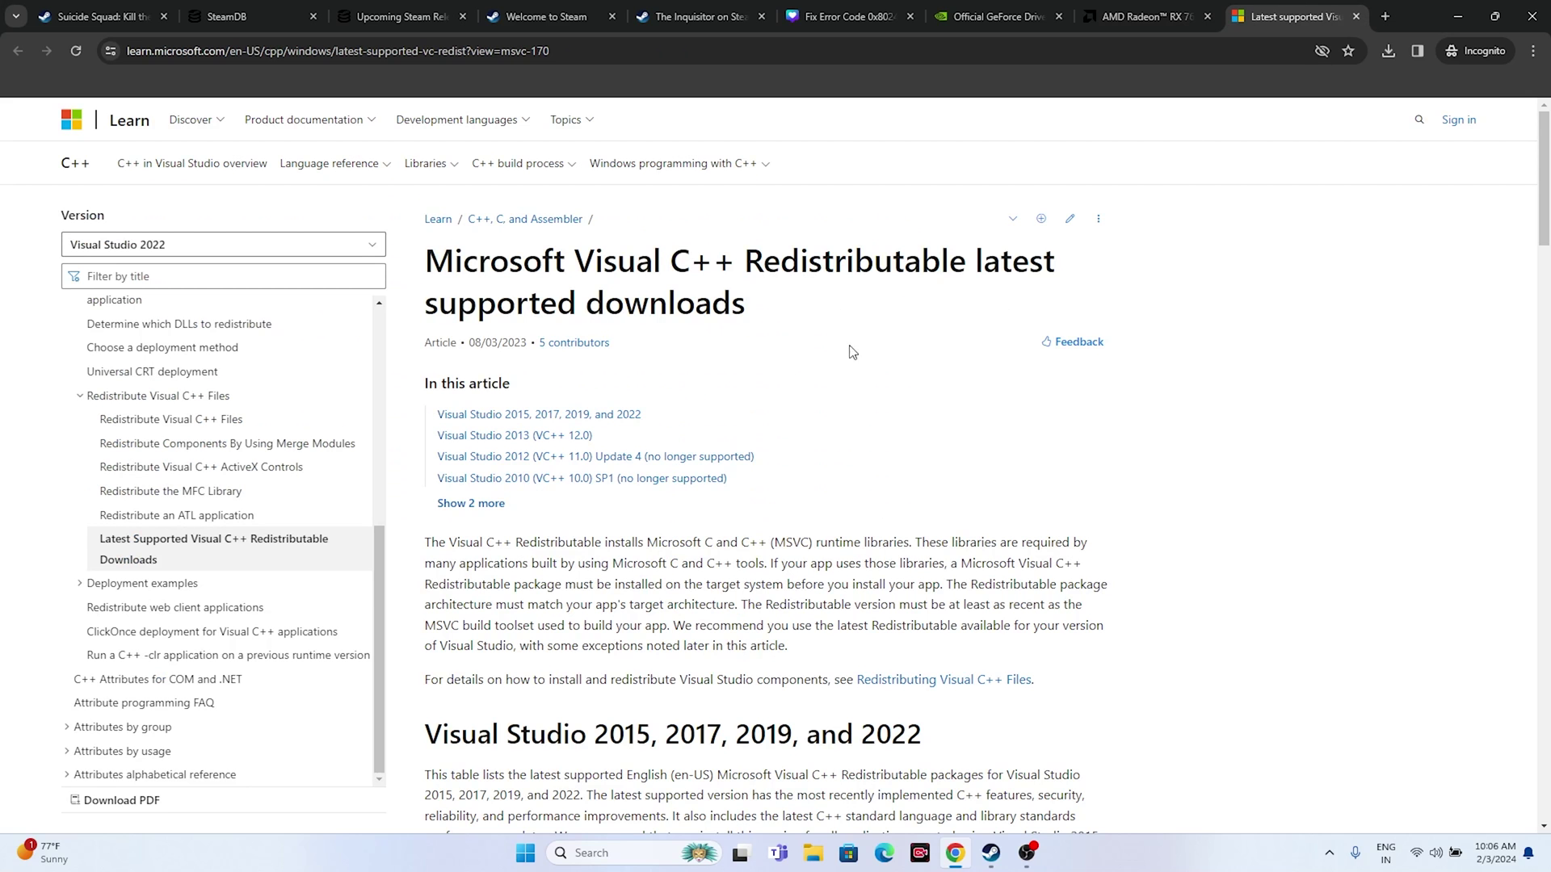
drag(780, 313, 417, 271)
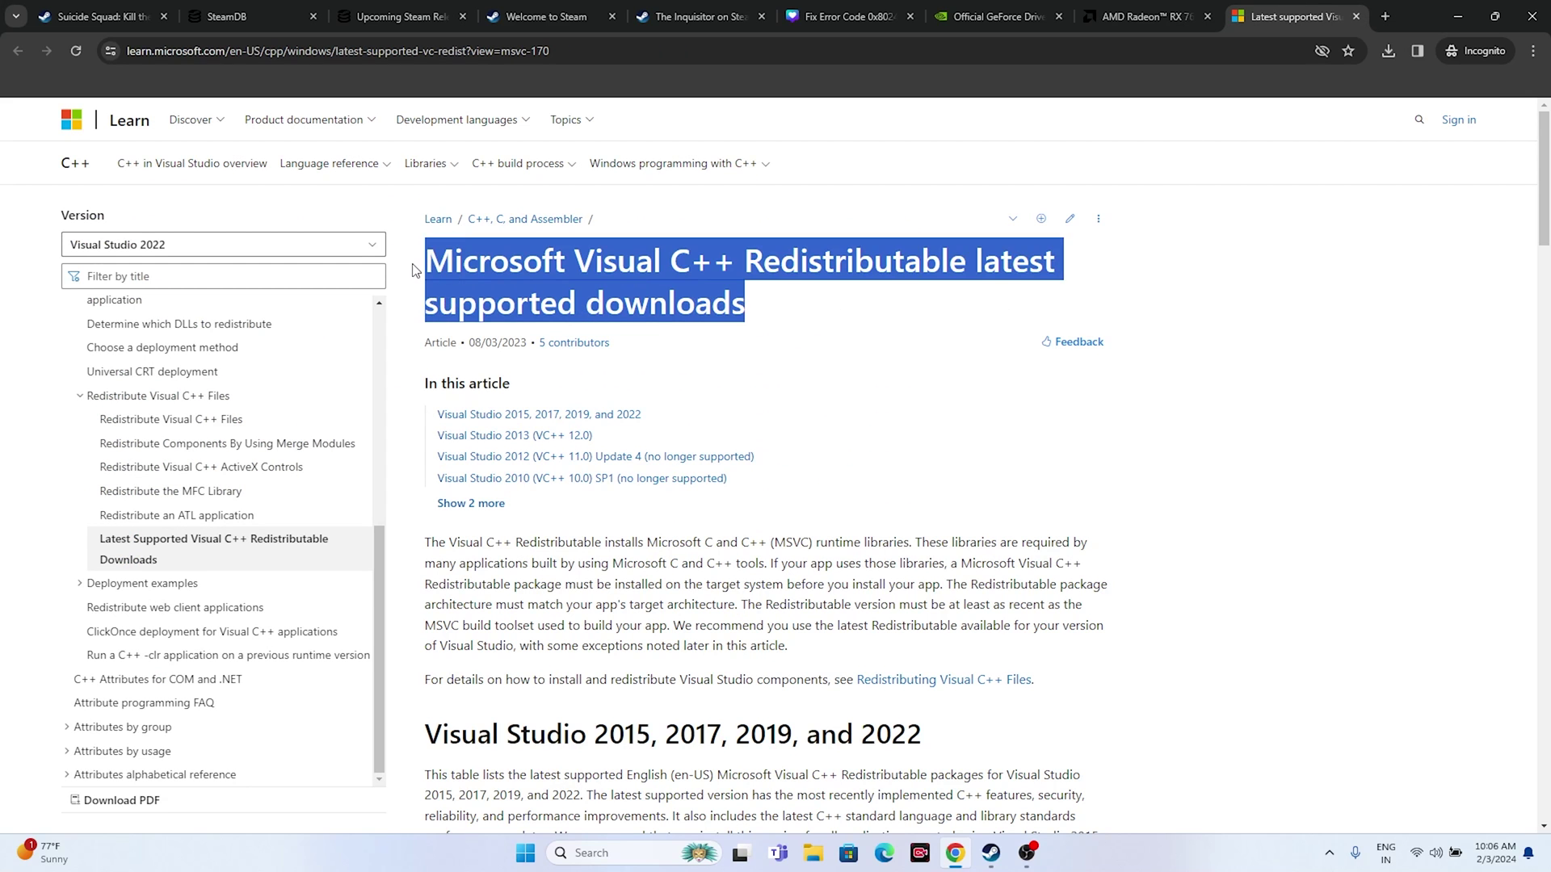
click(834, 319)
scroll(763, 387, down, 7)
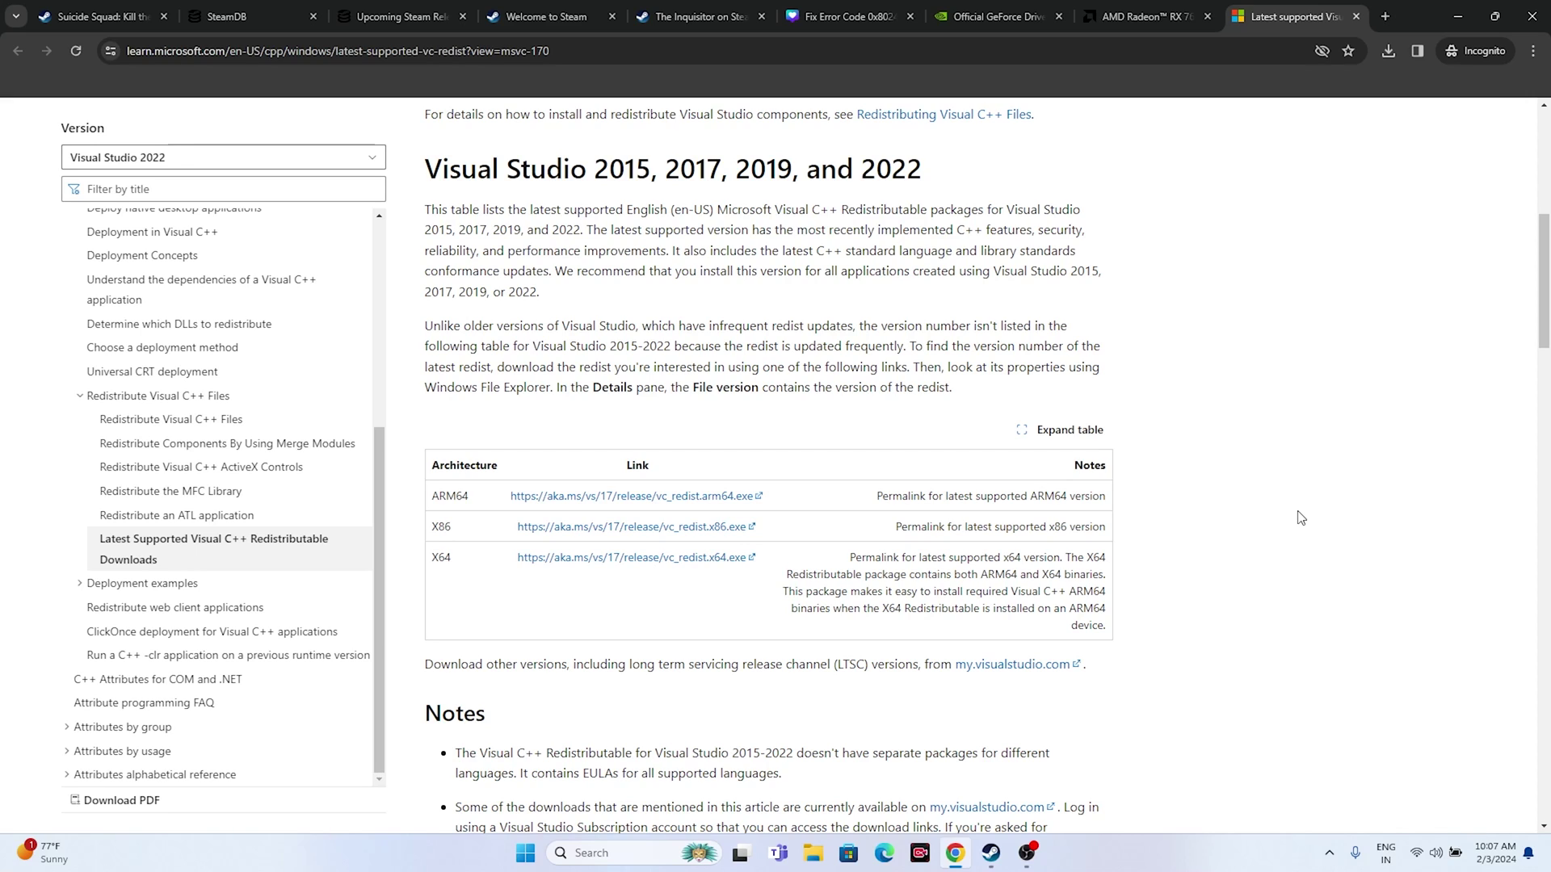
click(1454, 18)
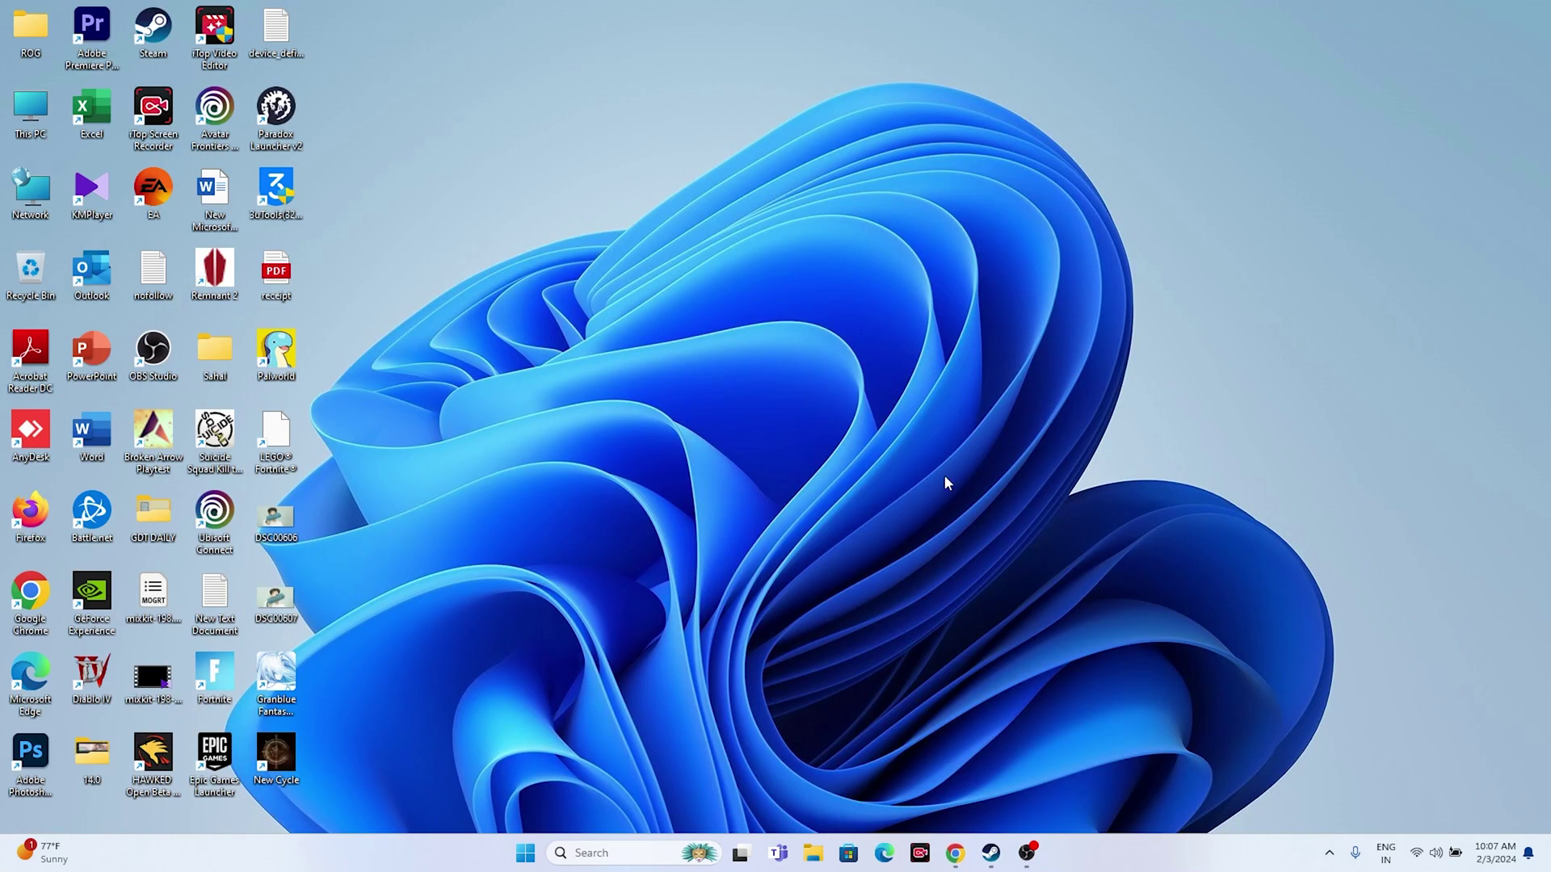
Switch to Steam, view the Uninstall option for Suicide Squad: Kill the Justice League, and dismiss it without uninstalling.
click(990, 853)
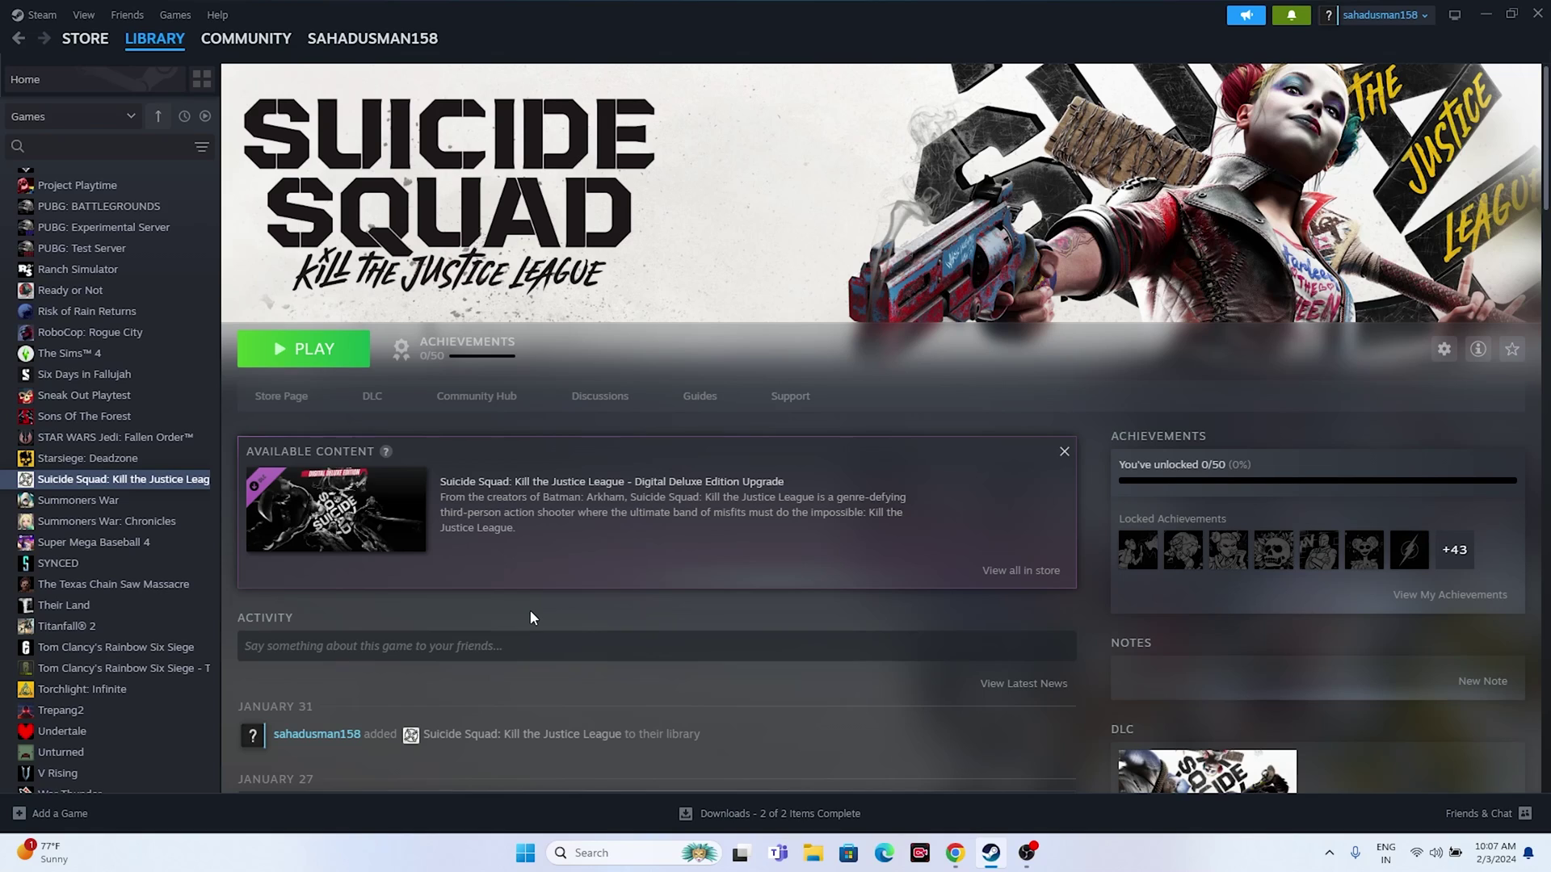
right_click(79, 480)
mouse_move(129, 574)
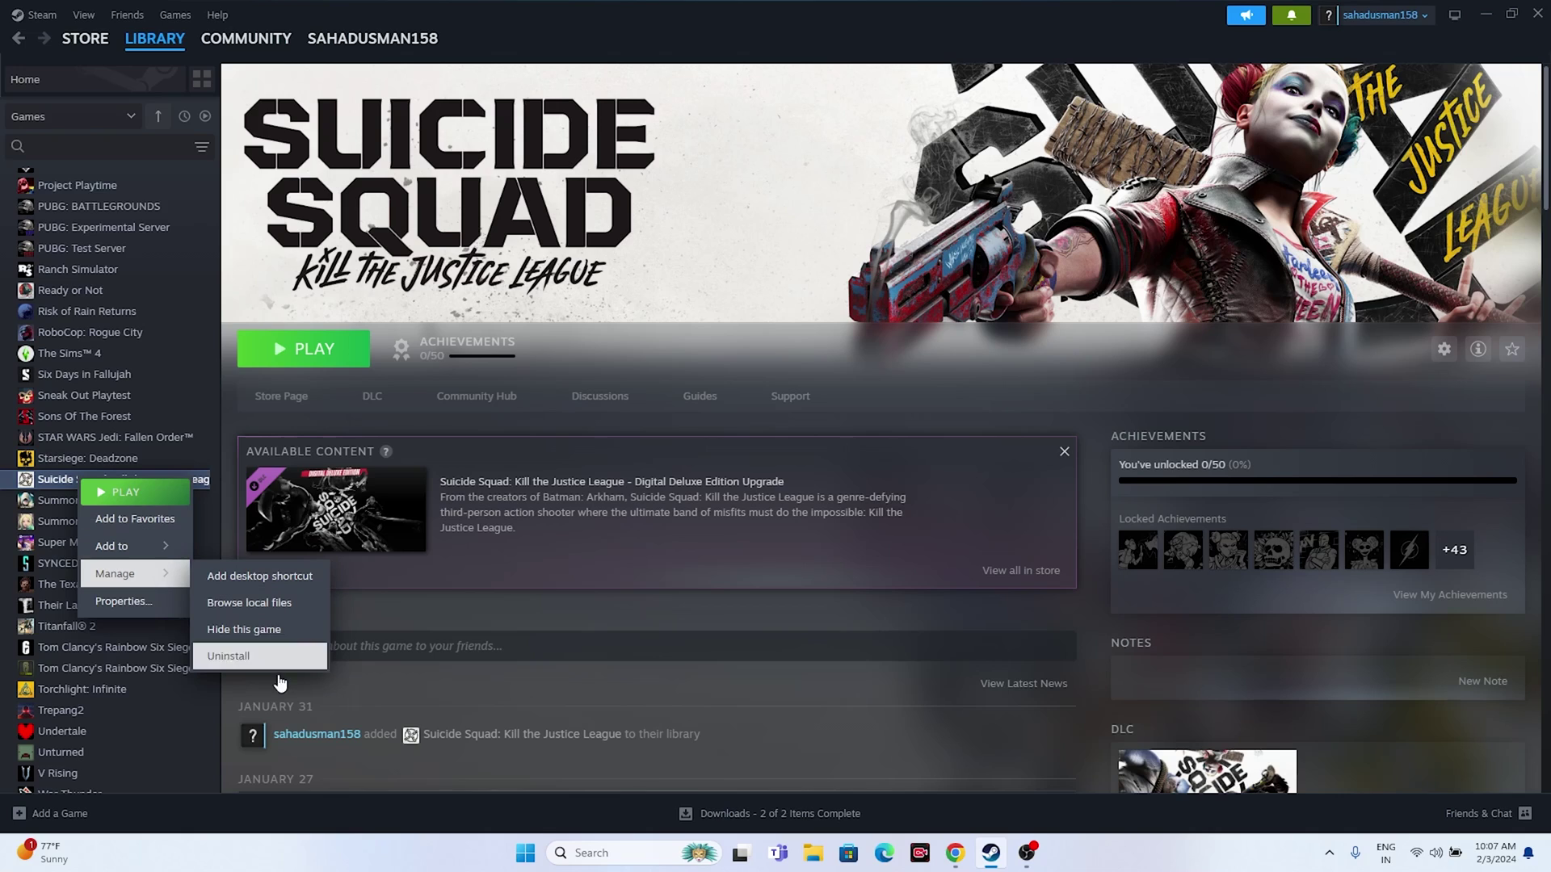
click(548, 682)
Check the available drives under This PC in File Explorer and close the window.
click(812, 852)
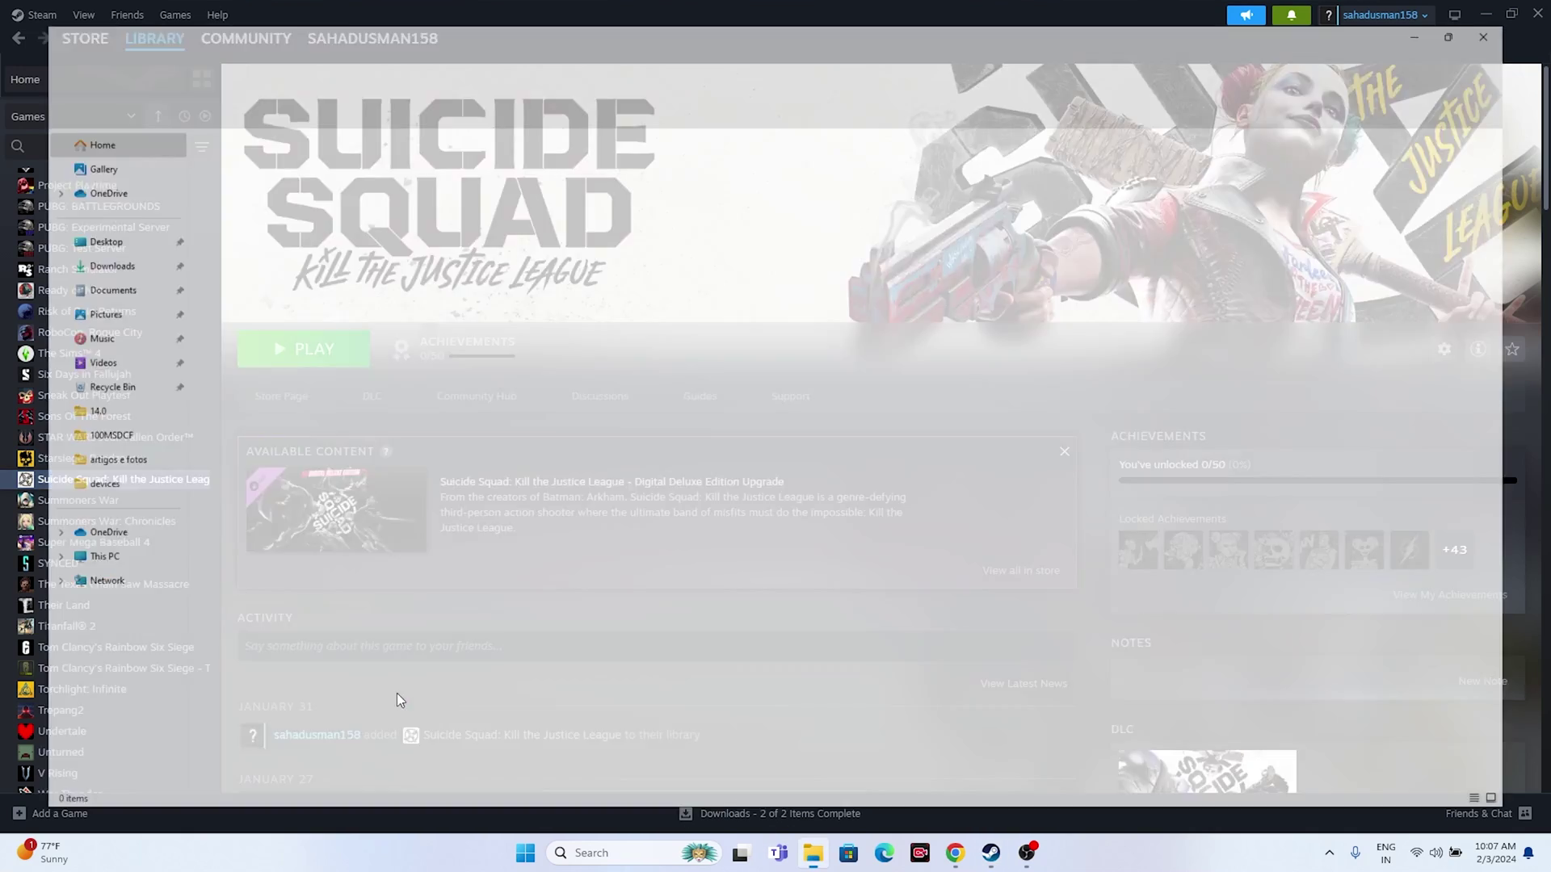
click(85, 569)
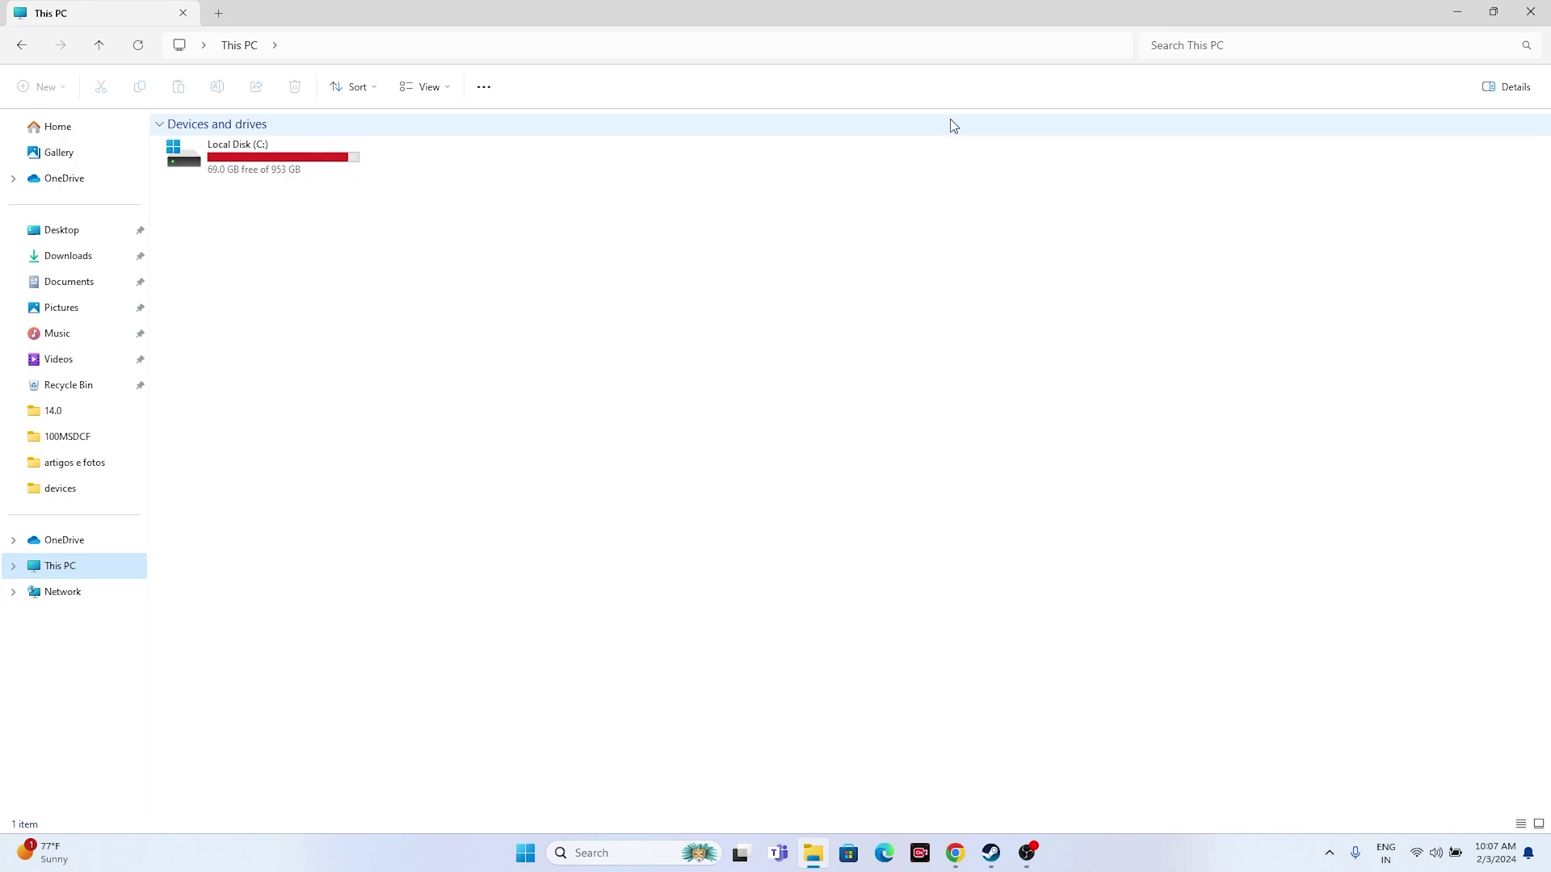
click(1531, 11)
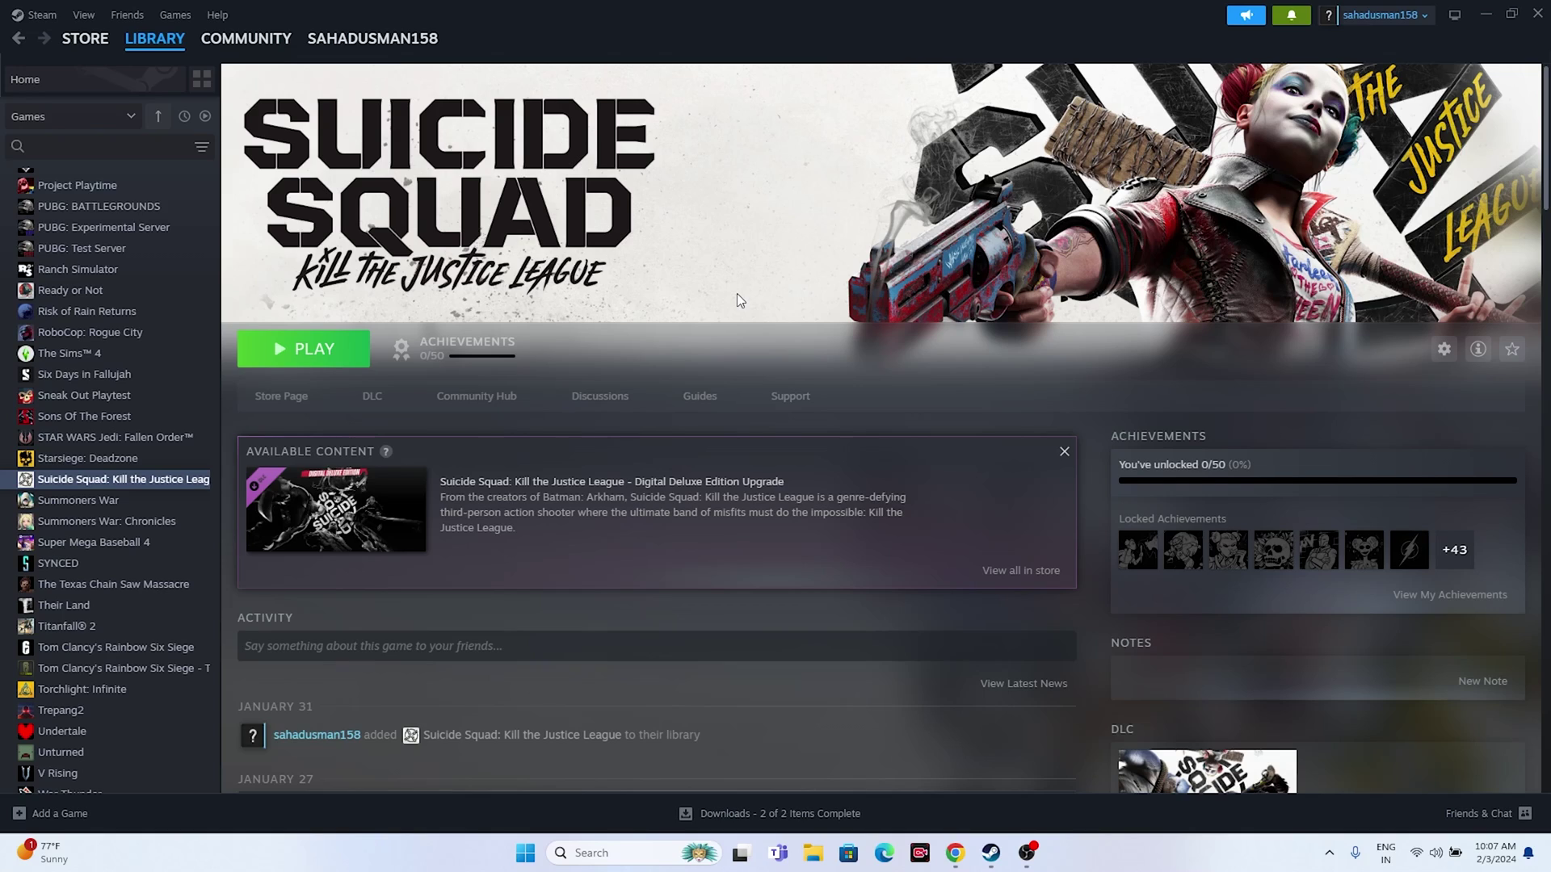
Verify the integrity of Suicide Squad: Kill the Justice League's installed files in Steam and close its properties.
right_click(120, 481)
click(164, 604)
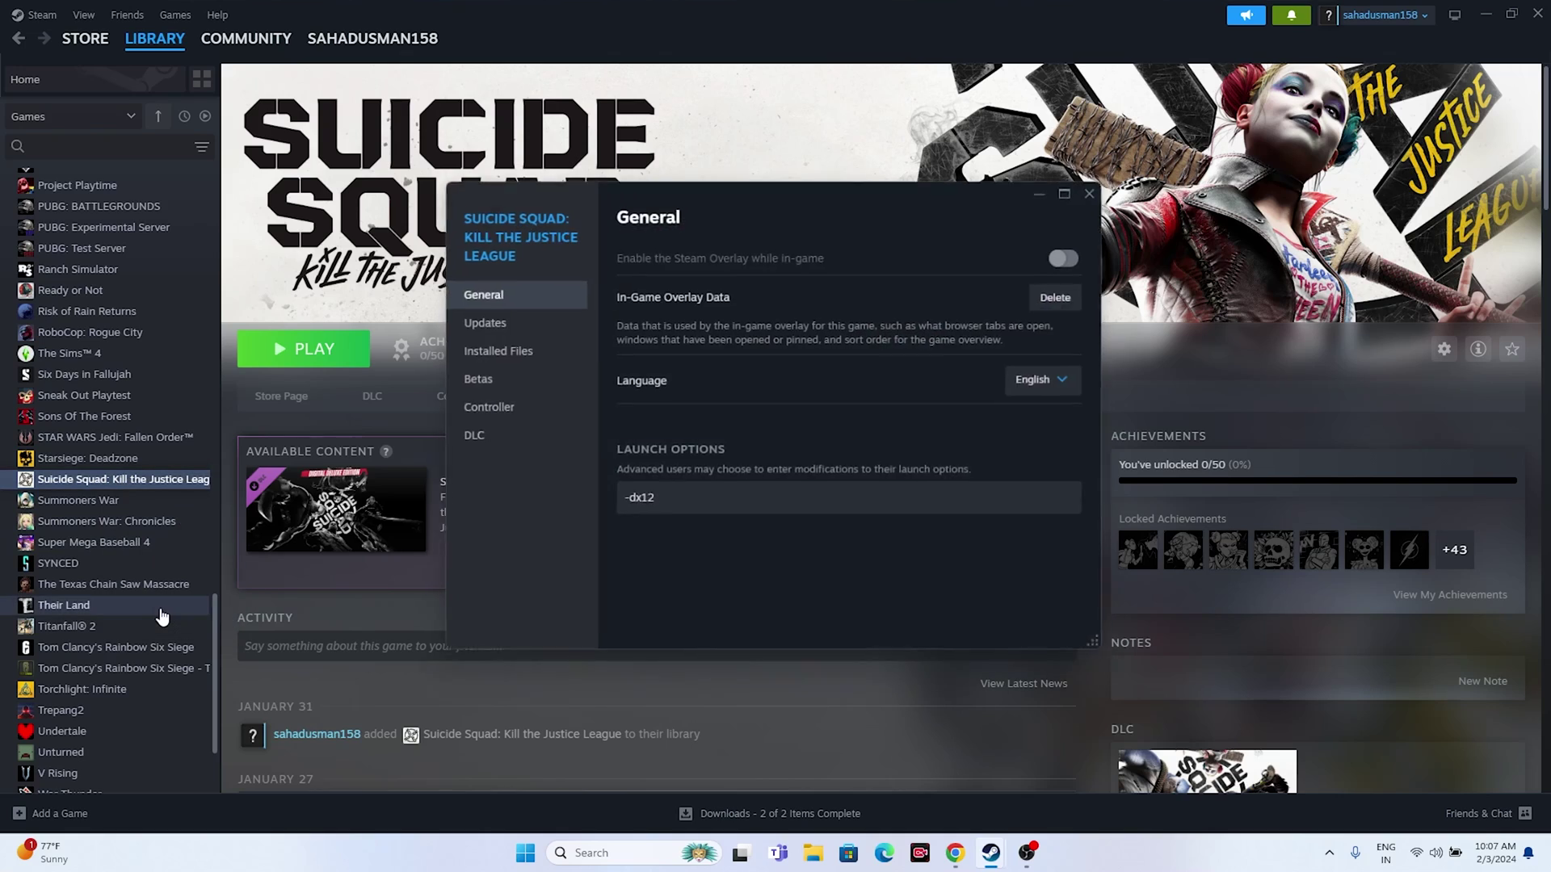
click(490, 350)
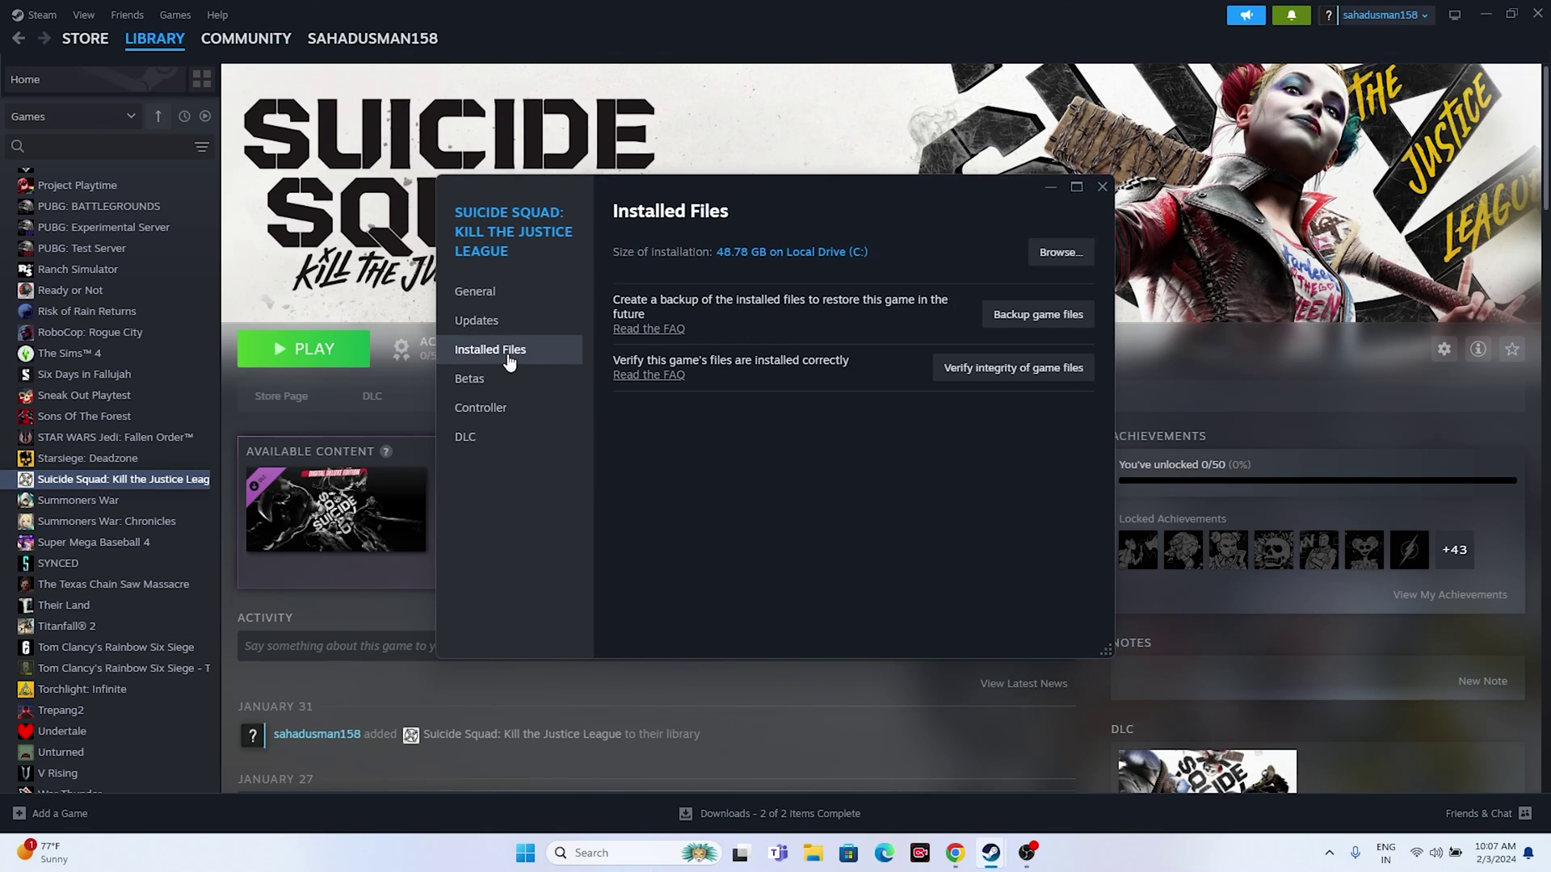
click(1043, 374)
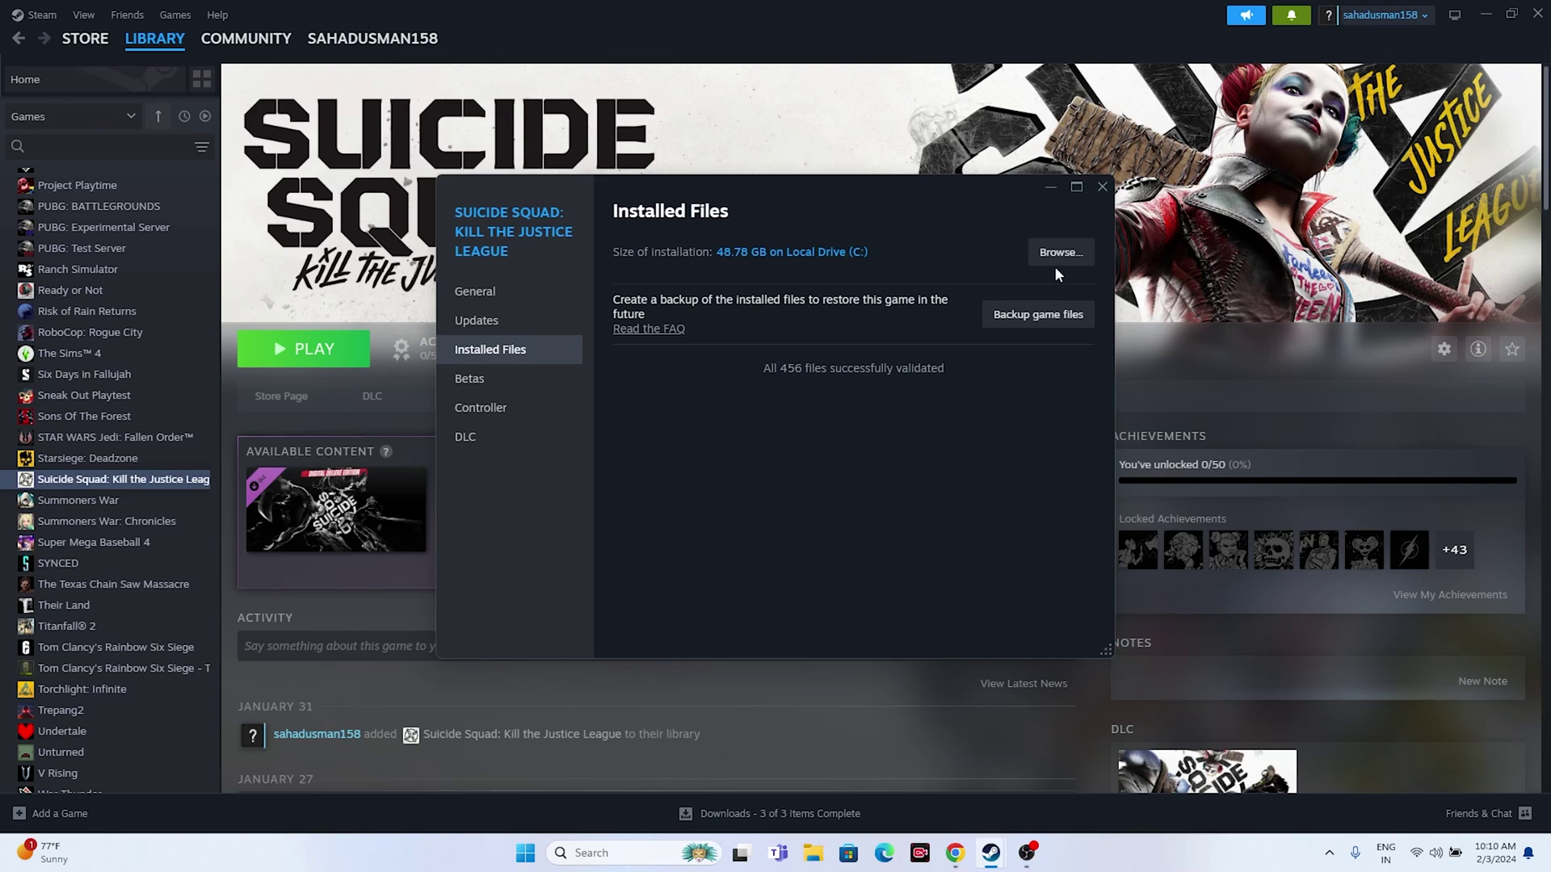
click(1102, 187)
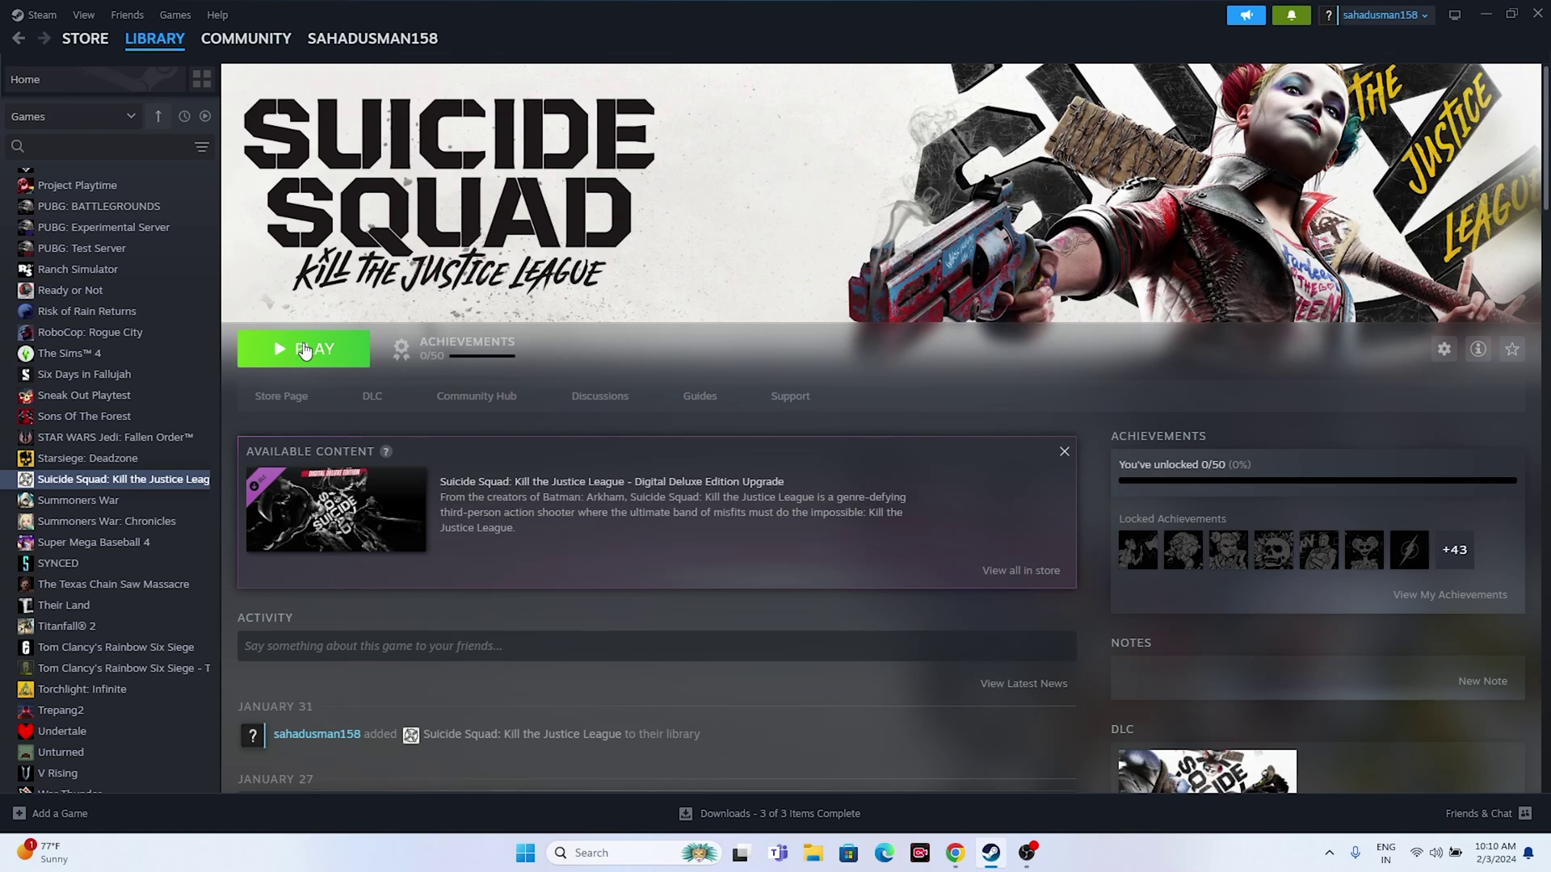